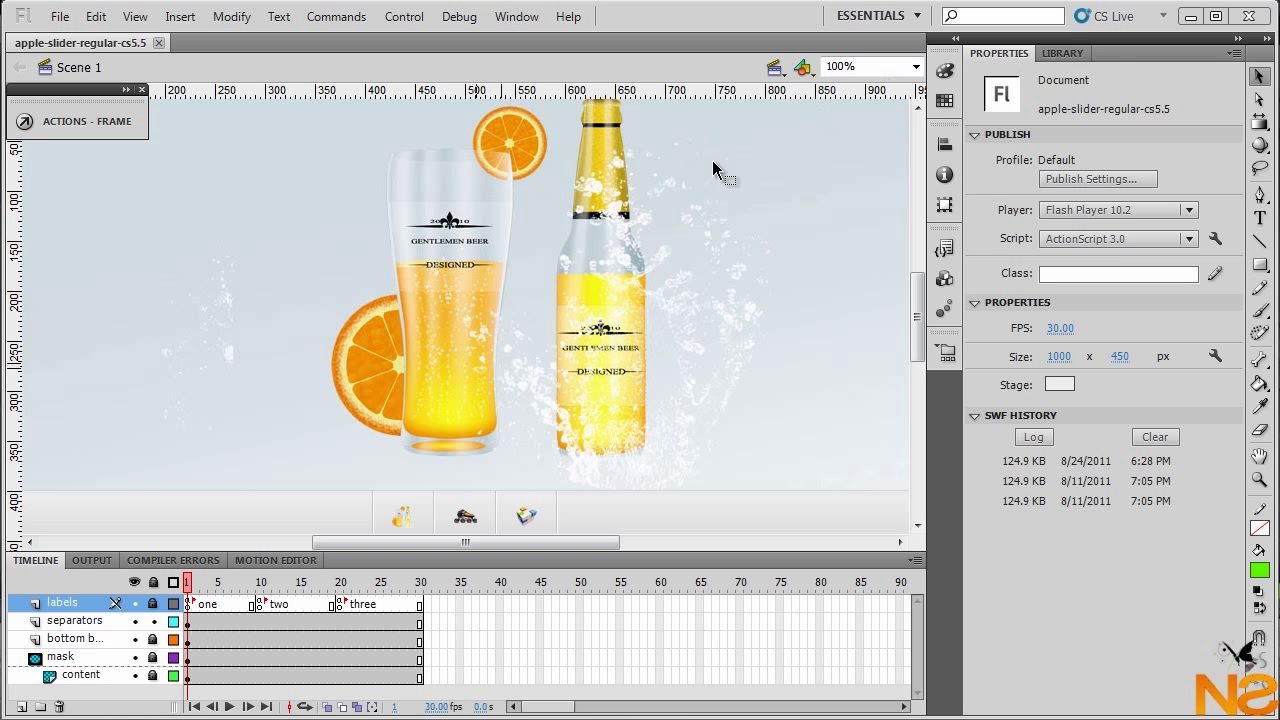
# Test the finished slider movie by switching to the skate and cube slides, and close the preview
pyautogui.hotkey('ctrl', 'Return')
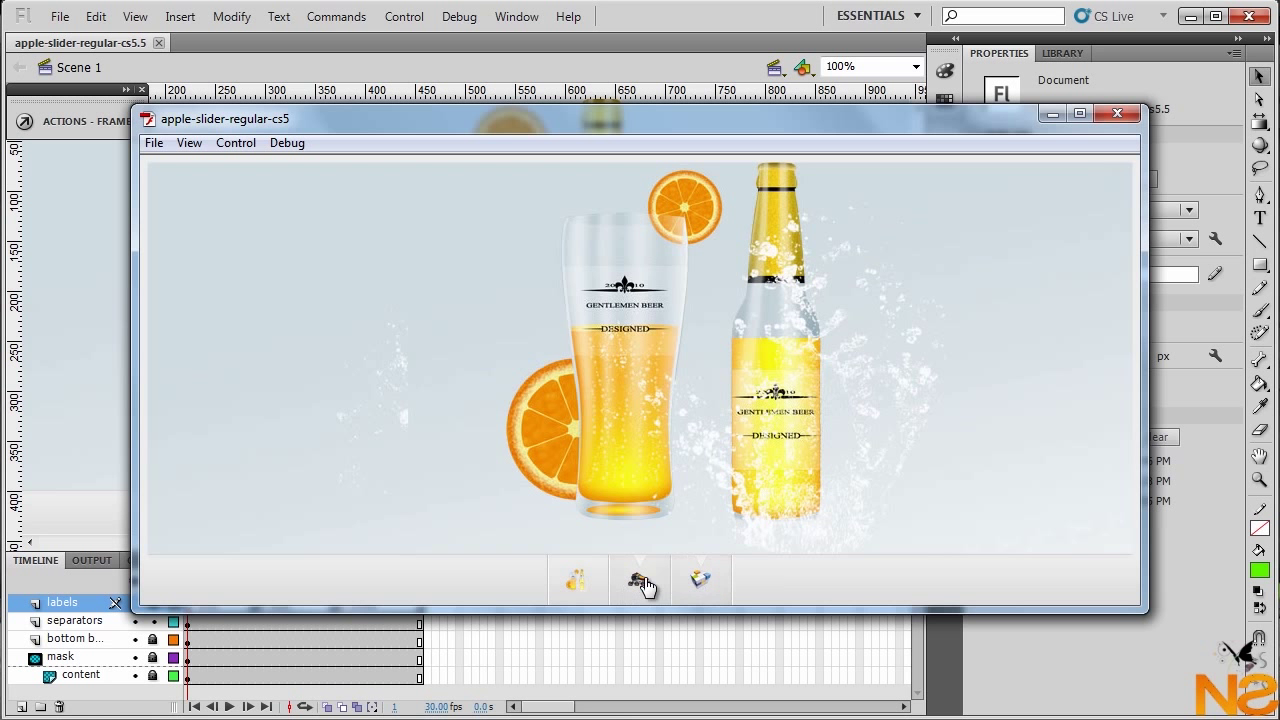
pyautogui.click(582, 586)
pyautogui.click(645, 590)
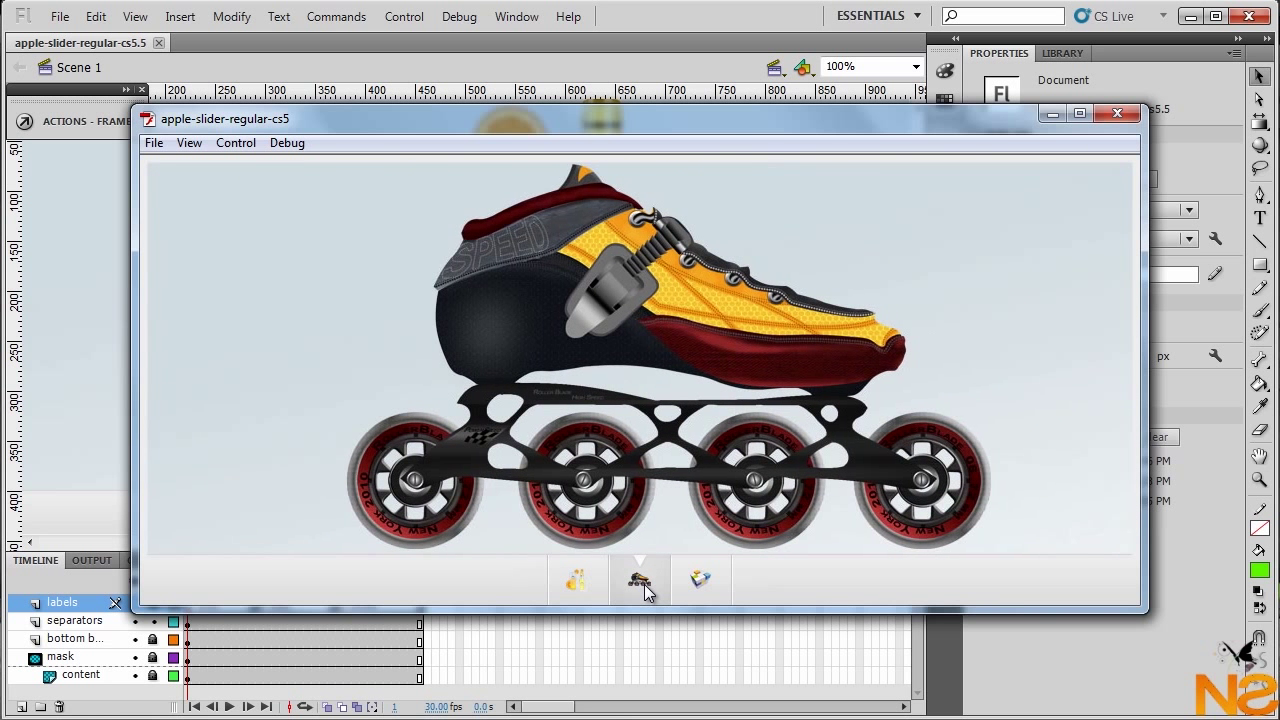
pyautogui.click(700, 588)
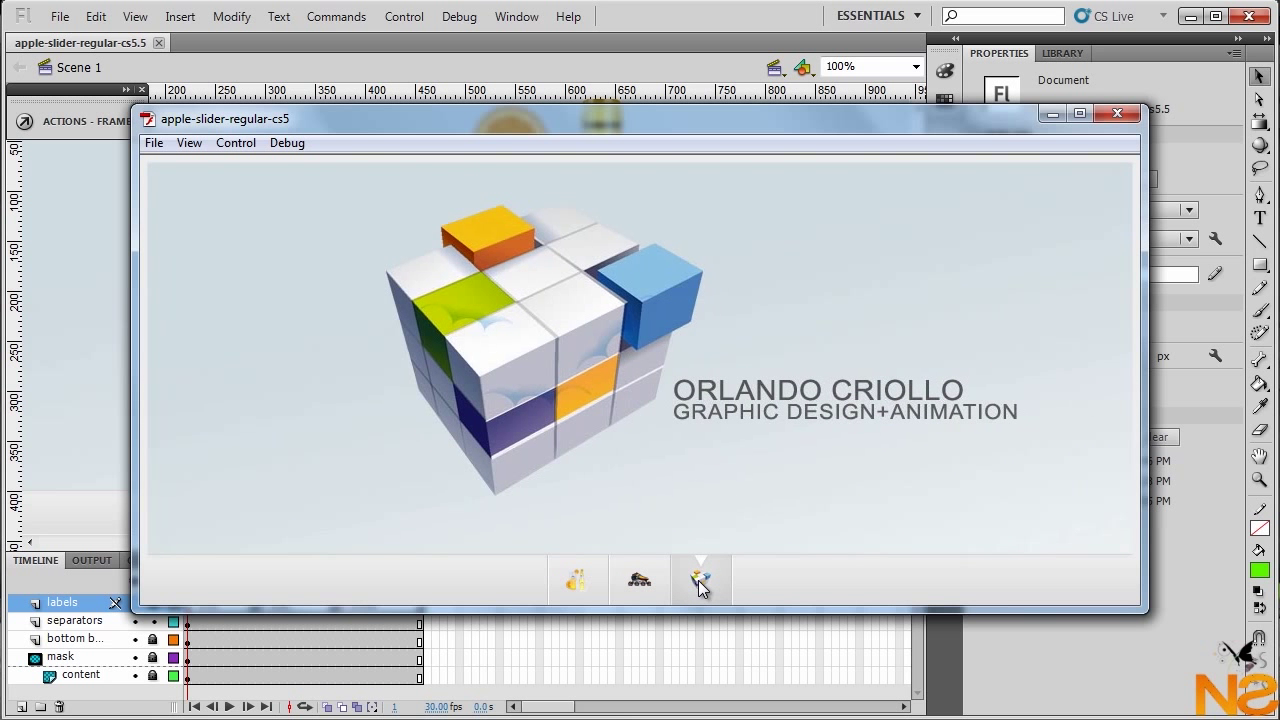
pyautogui.click(1115, 122)
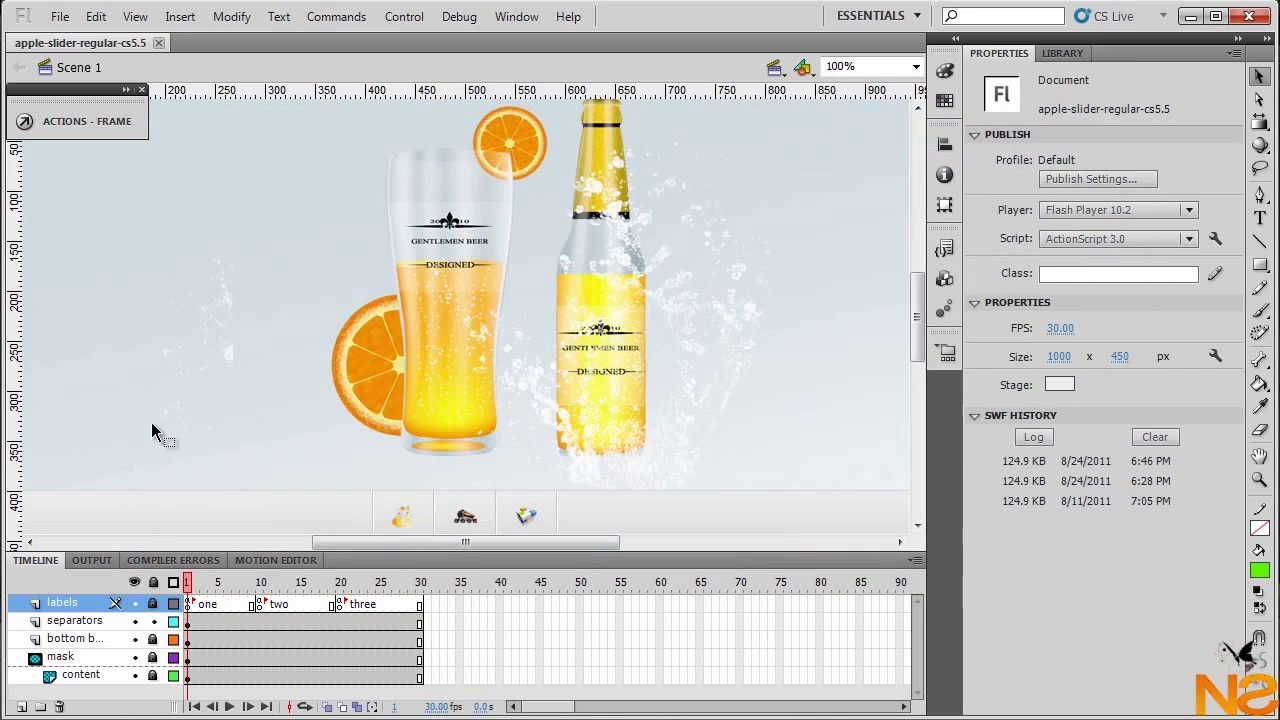
# Create a new ActionScript 3.0 document sized 1000 × 450 px at 30 fps
pyautogui.click(57, 22)
pyautogui.click(94, 40)
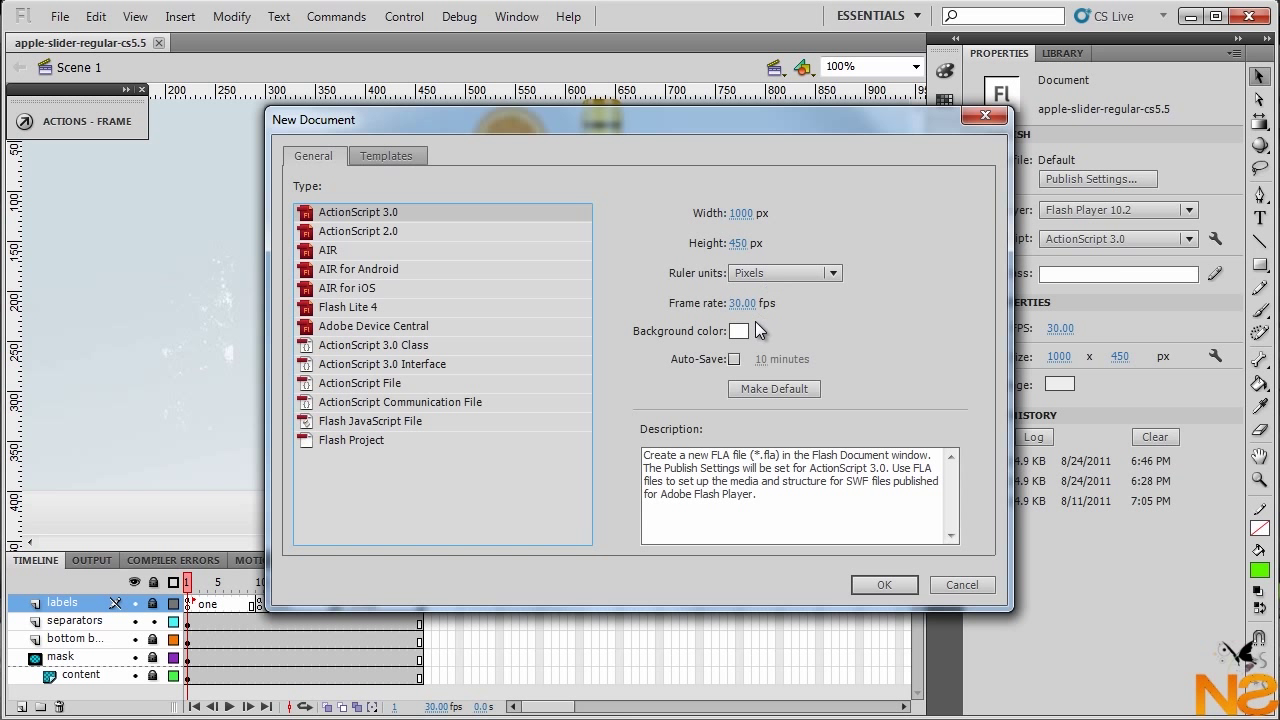
pyautogui.click(878, 584)
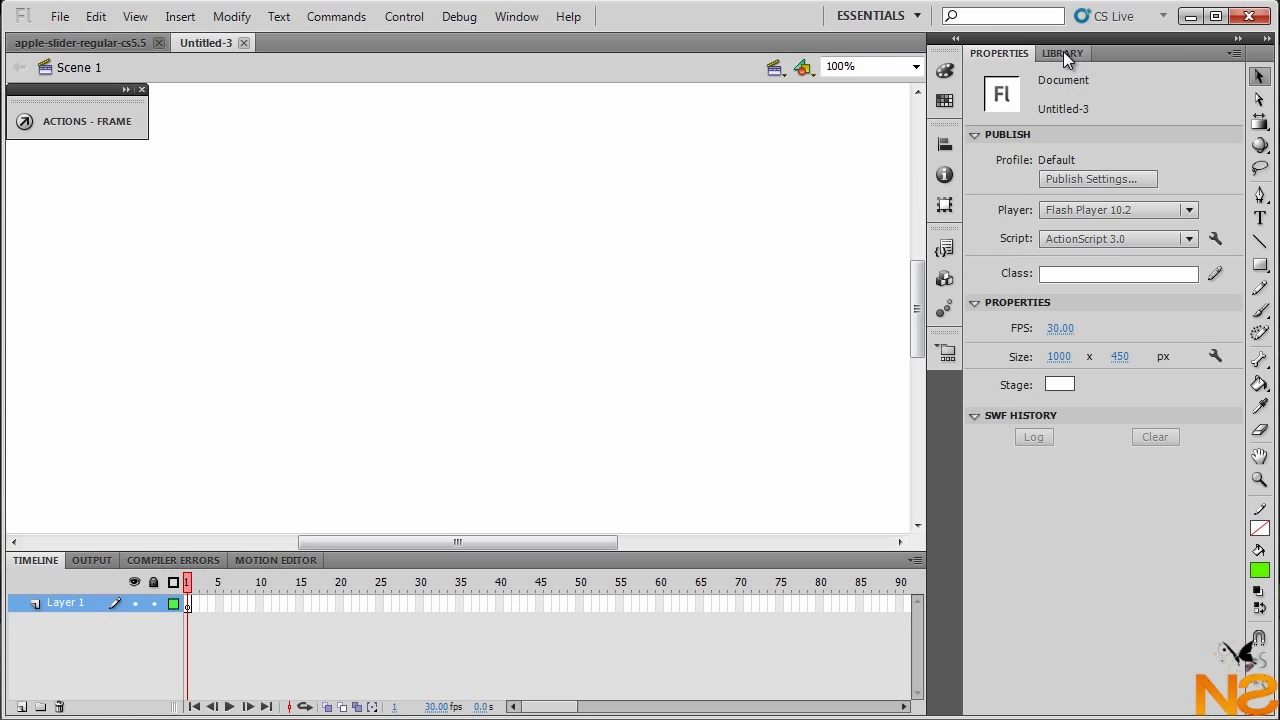
# Import large01, large02, large03, thumb01, thumb02 and thumb03 from the apple-slider folder into the library
pyautogui.click(1064, 55)
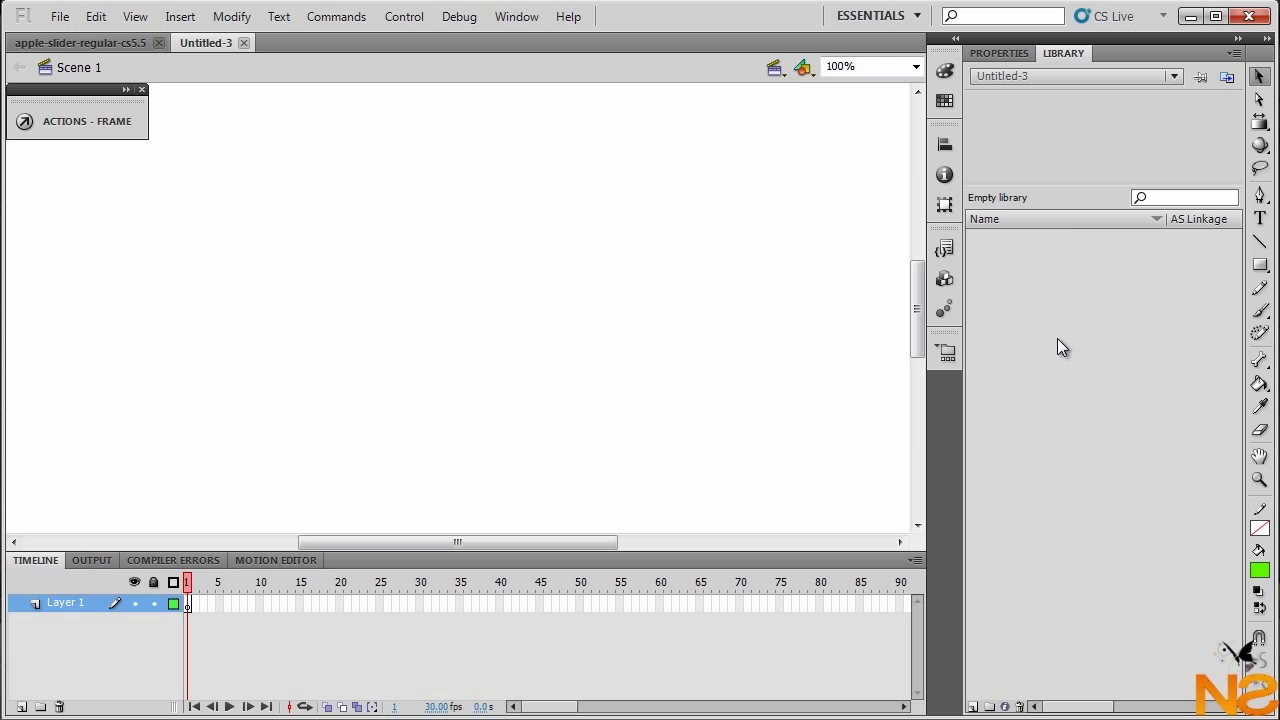
pyautogui.click(58, 16)
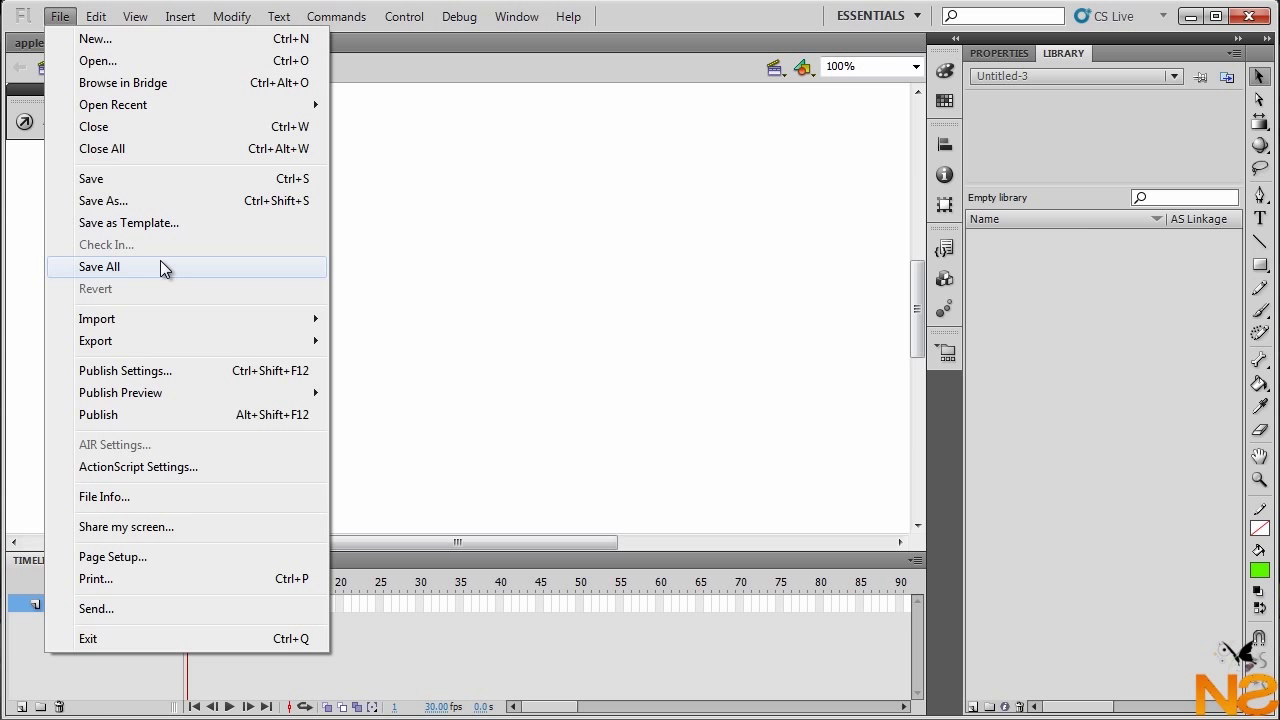
pyautogui.moveTo(124, 318)
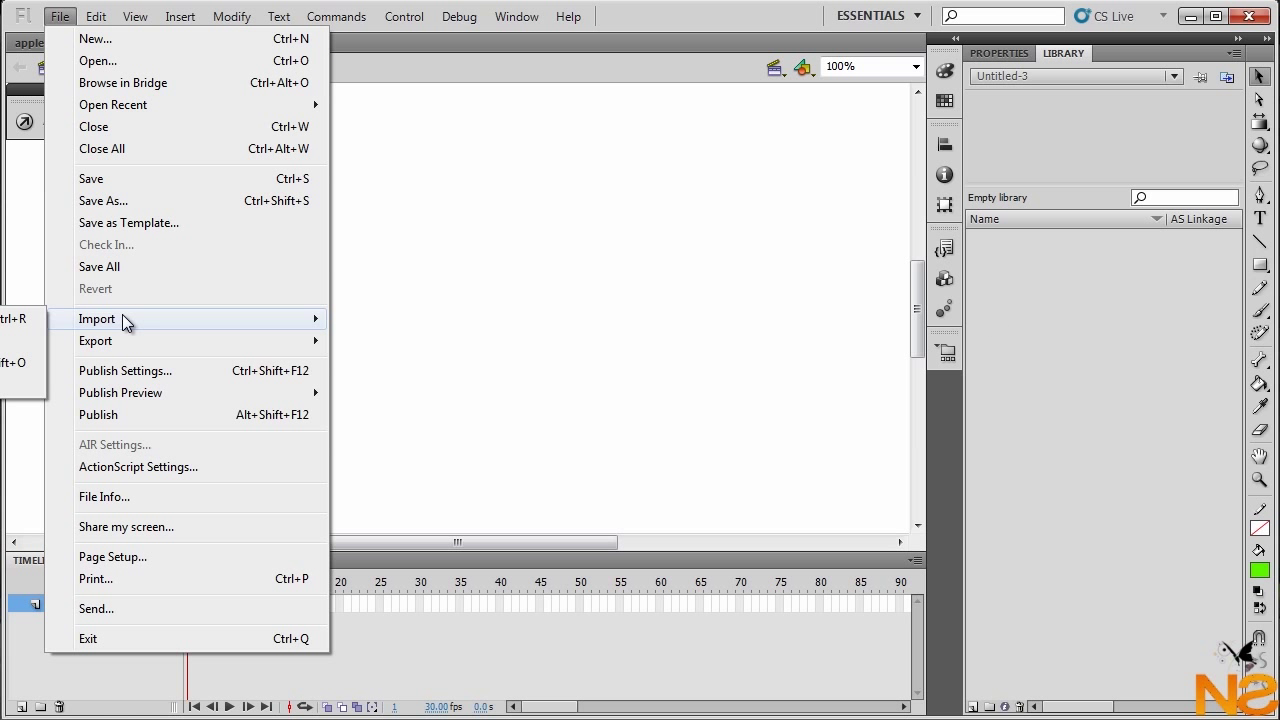
pyautogui.click(22, 340)
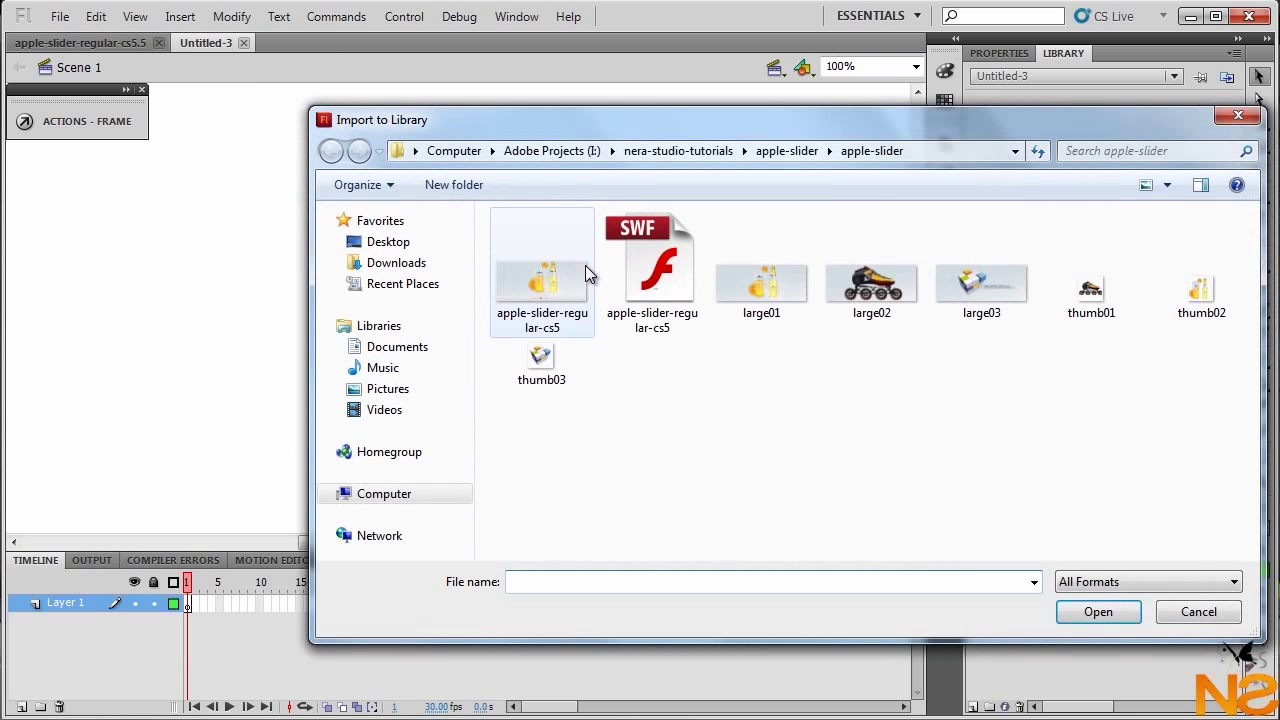
pyautogui.moveTo(1196, 353); pyautogui.dragTo(743, 256)
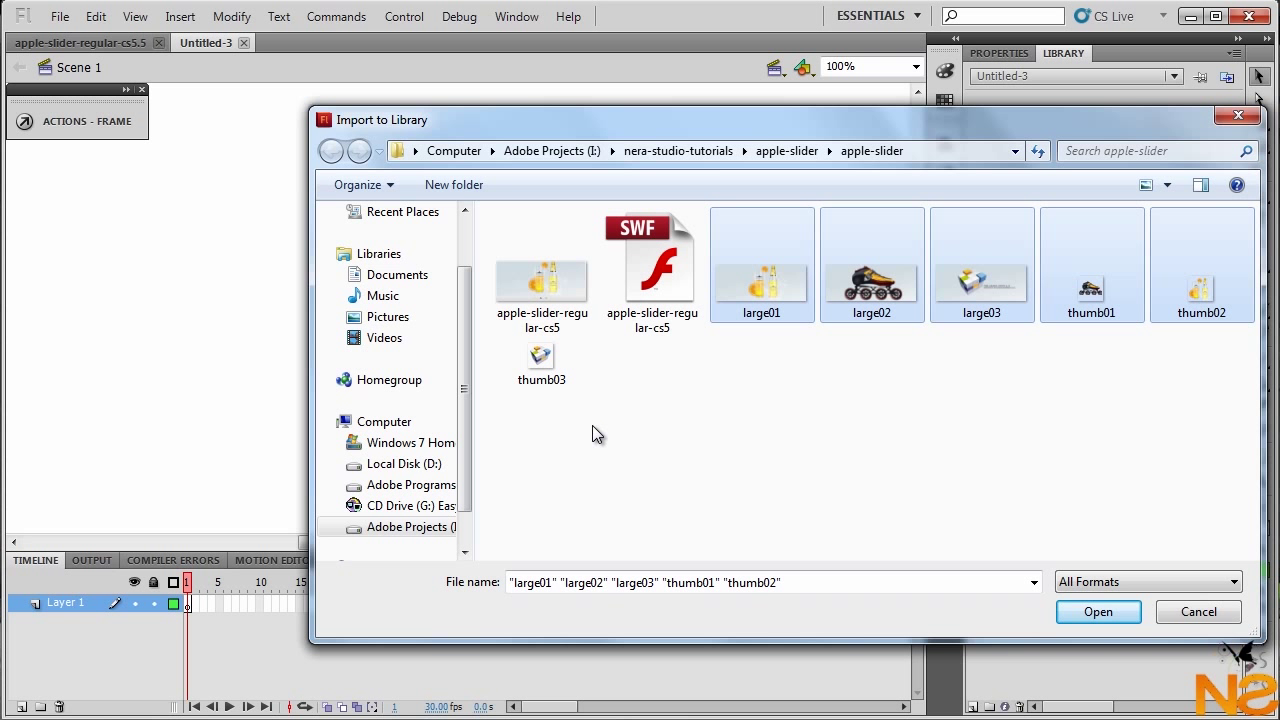
pyautogui.keyDown('ctrl'); pyautogui.click(548, 372); pyautogui.keyUp('ctrl')
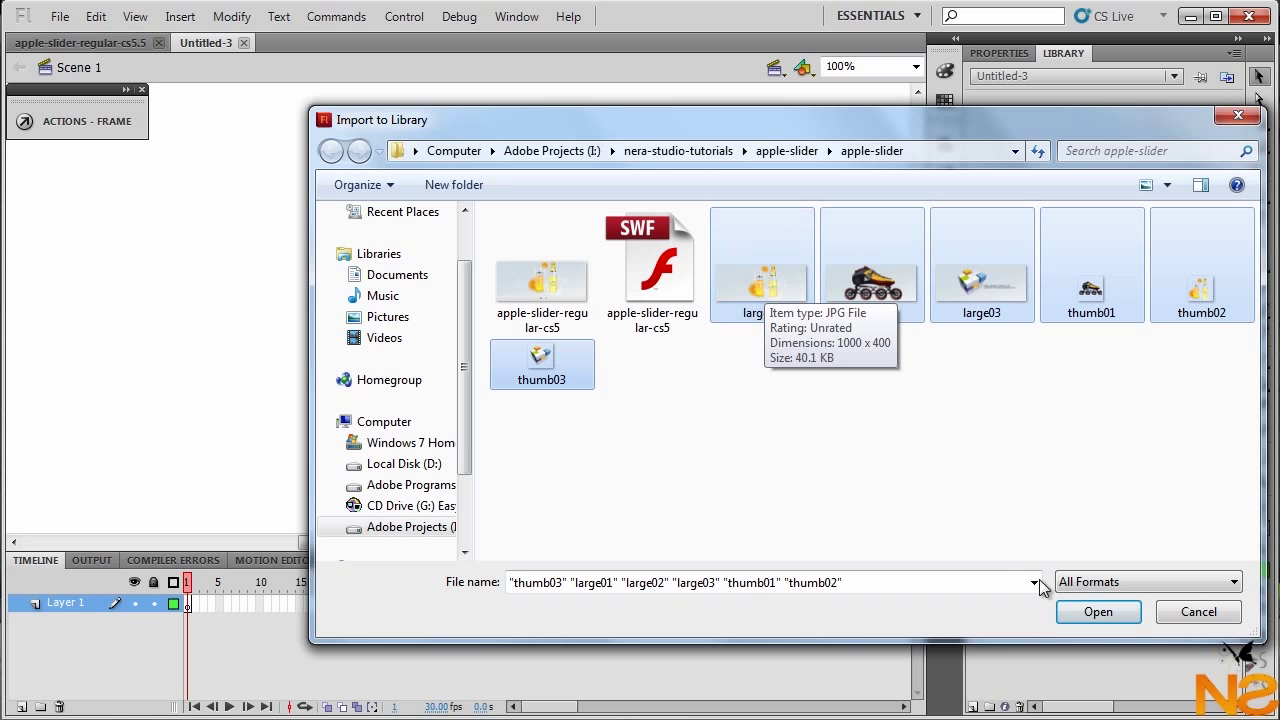
pyautogui.click(1098, 610)
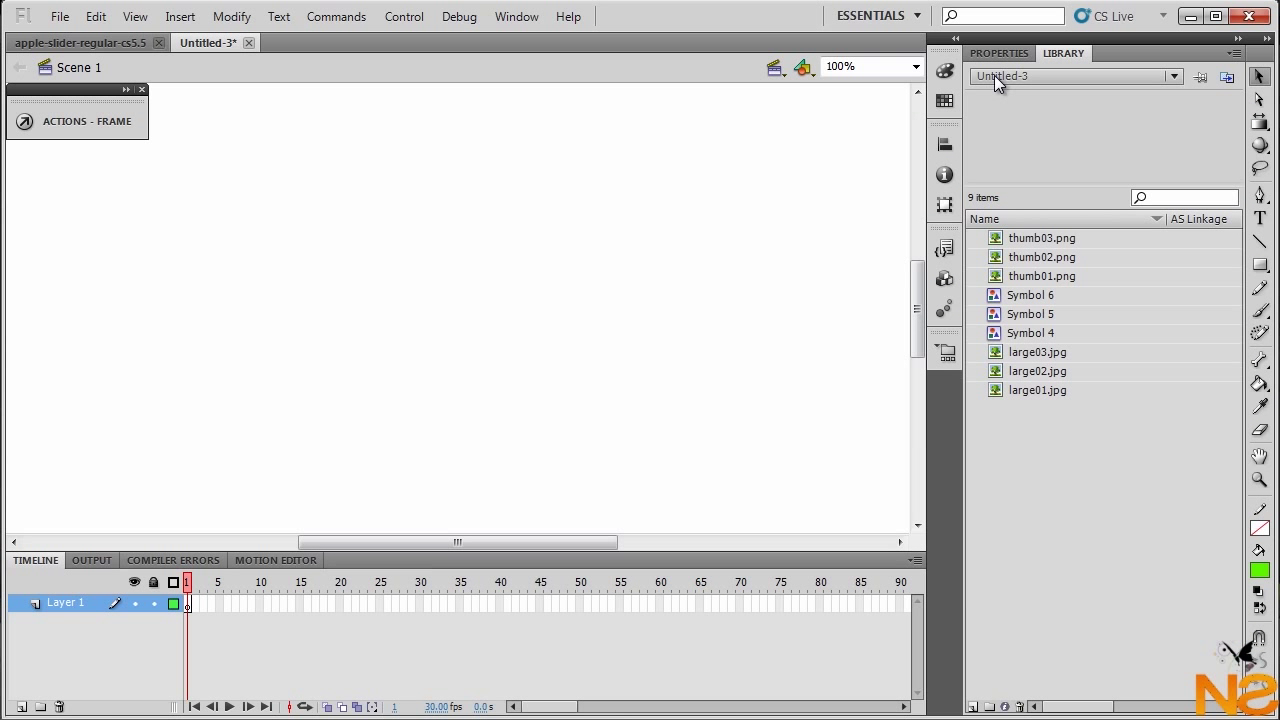
# Place large01.jpg from the library on the stage and set its position to X 0, Y 0
pyautogui.click(1030, 358)
pyautogui.click(1037, 390)
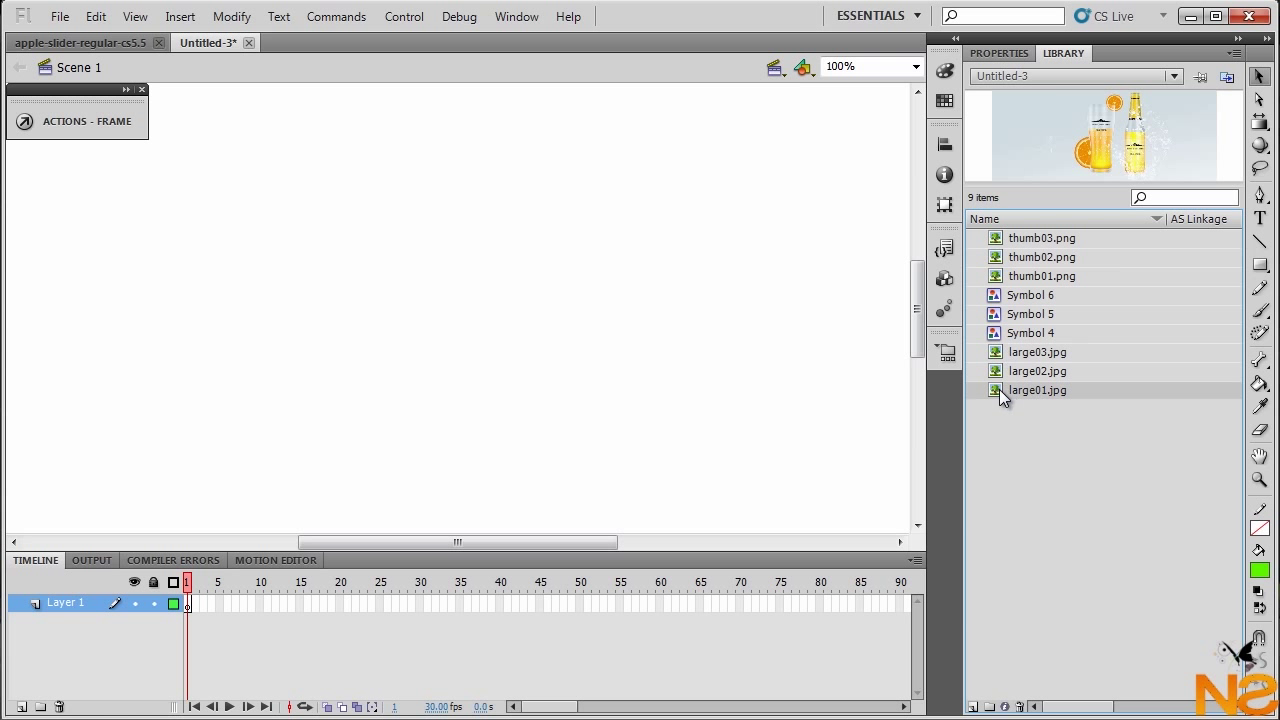
pyautogui.moveTo(1000, 392); pyautogui.dragTo(500, 322)
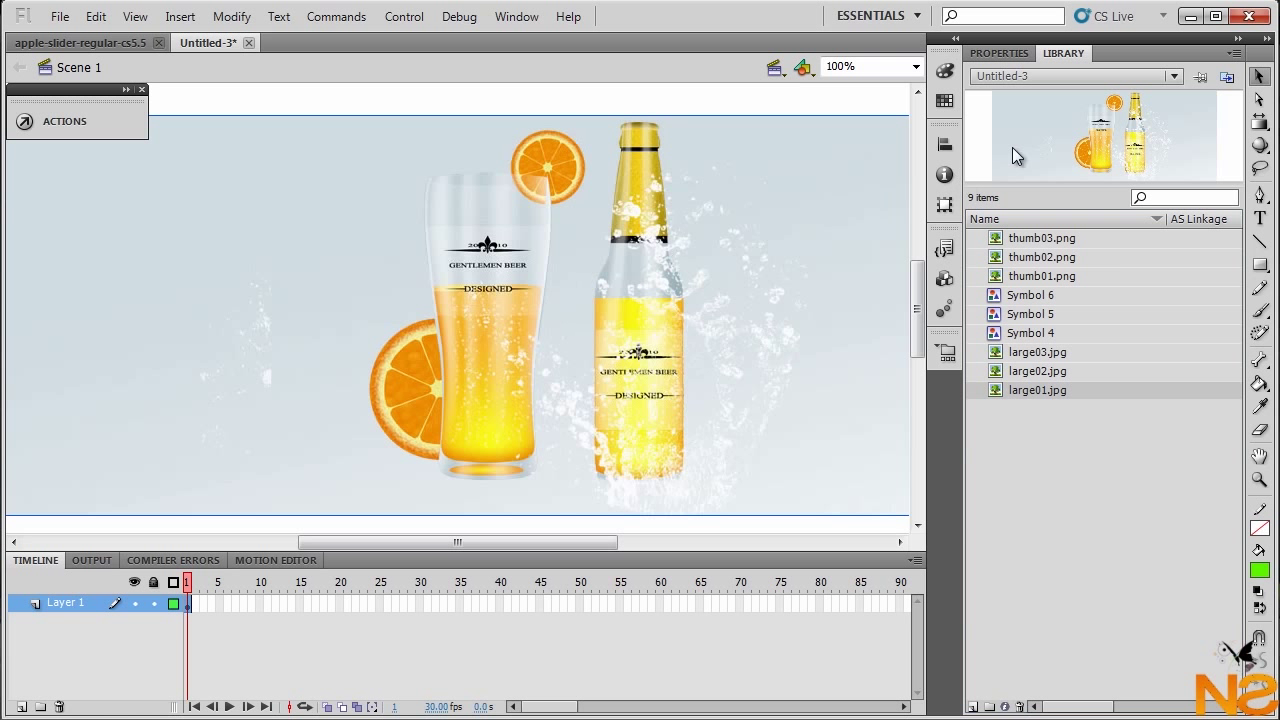
pyautogui.click(1000, 54)
pyautogui.click(1052, 195)
pyautogui.write('0')
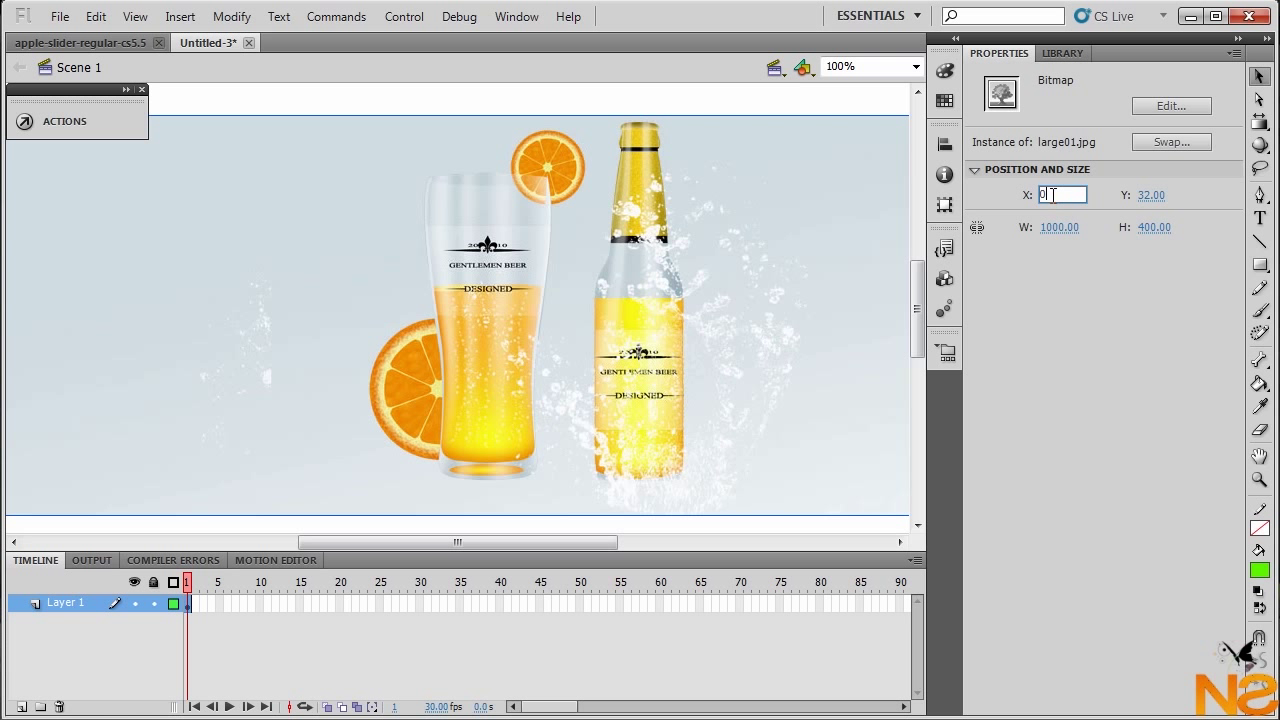
pyautogui.click(1145, 195)
pyautogui.write('0')
pyautogui.click(1150, 324)
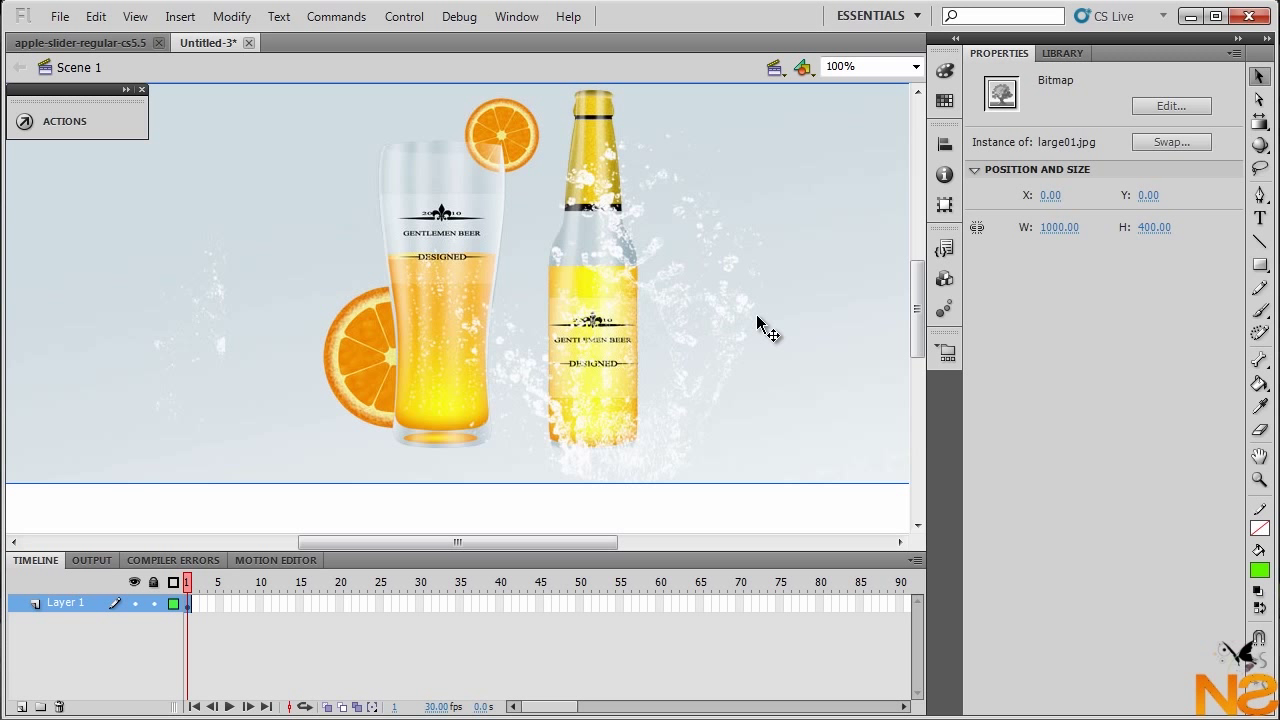
# Convert the large01 bitmap to a movie clip symbol named 1 with its registration point at the upper-left corner
pyautogui.press('F8')
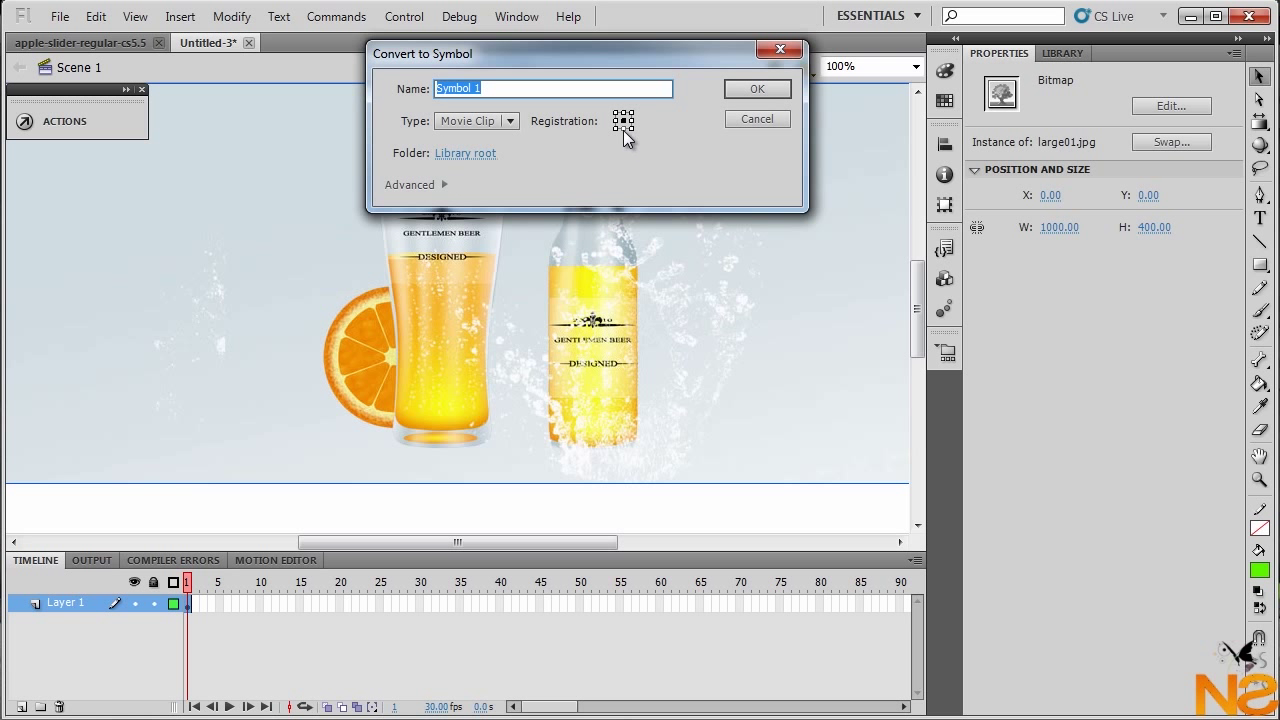
pyautogui.click(617, 113)
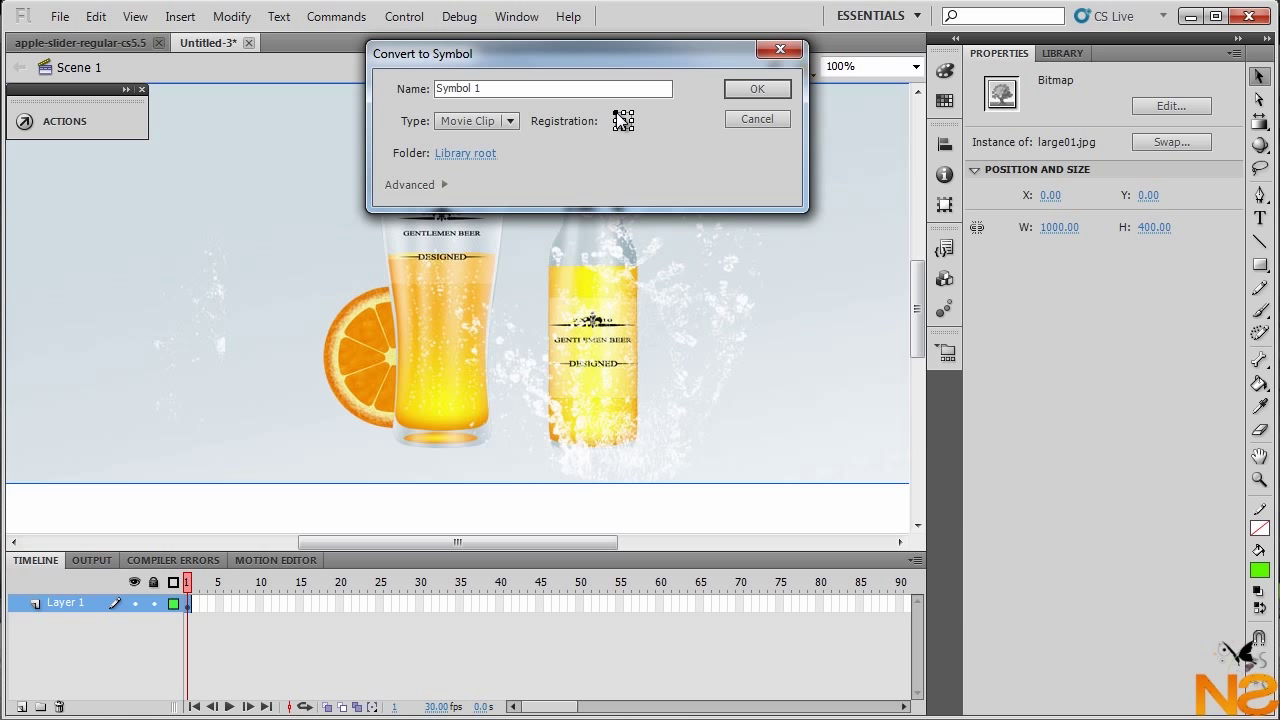
pyautogui.moveTo(500, 88); pyautogui.dragTo(317, 98)
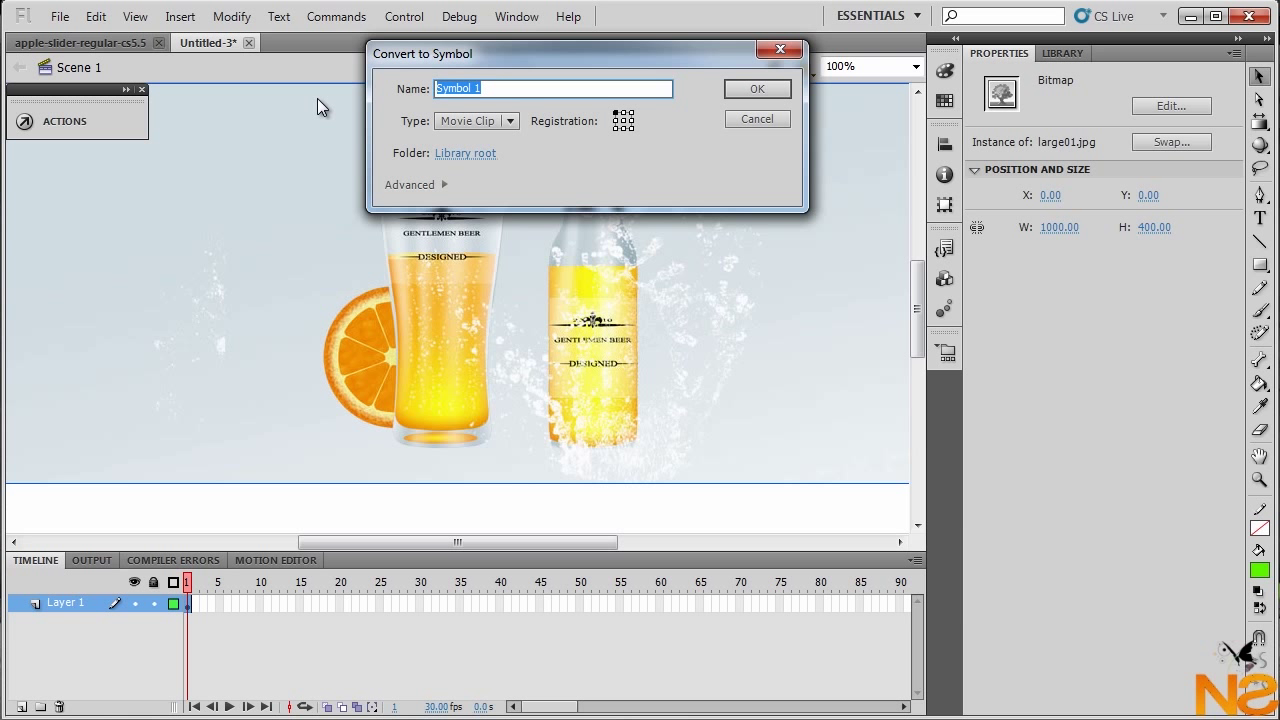
pyautogui.write('1')
pyautogui.click(765, 88)
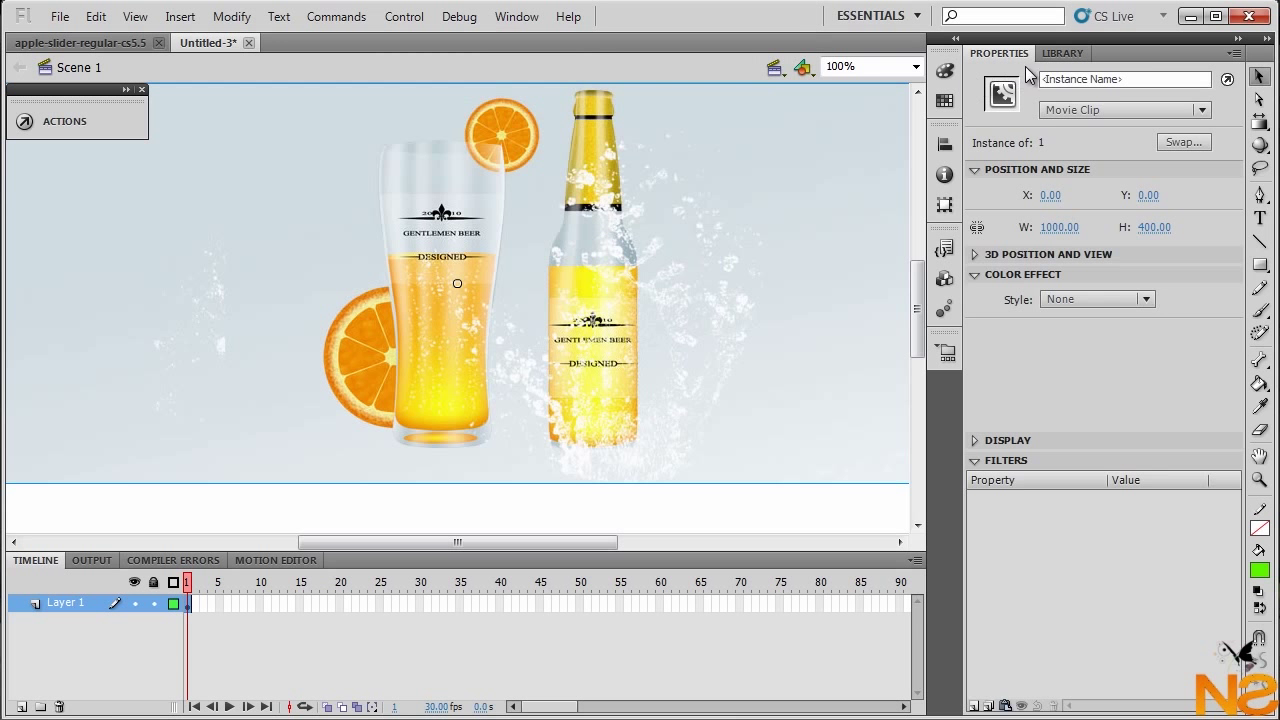
# Place large02.jpg from the library on the stage and set its position to X 0, Y 0
pyautogui.click(1062, 53)
pyautogui.click(1032, 377)
pyautogui.moveTo(1030, 380); pyautogui.dragTo(465, 354)
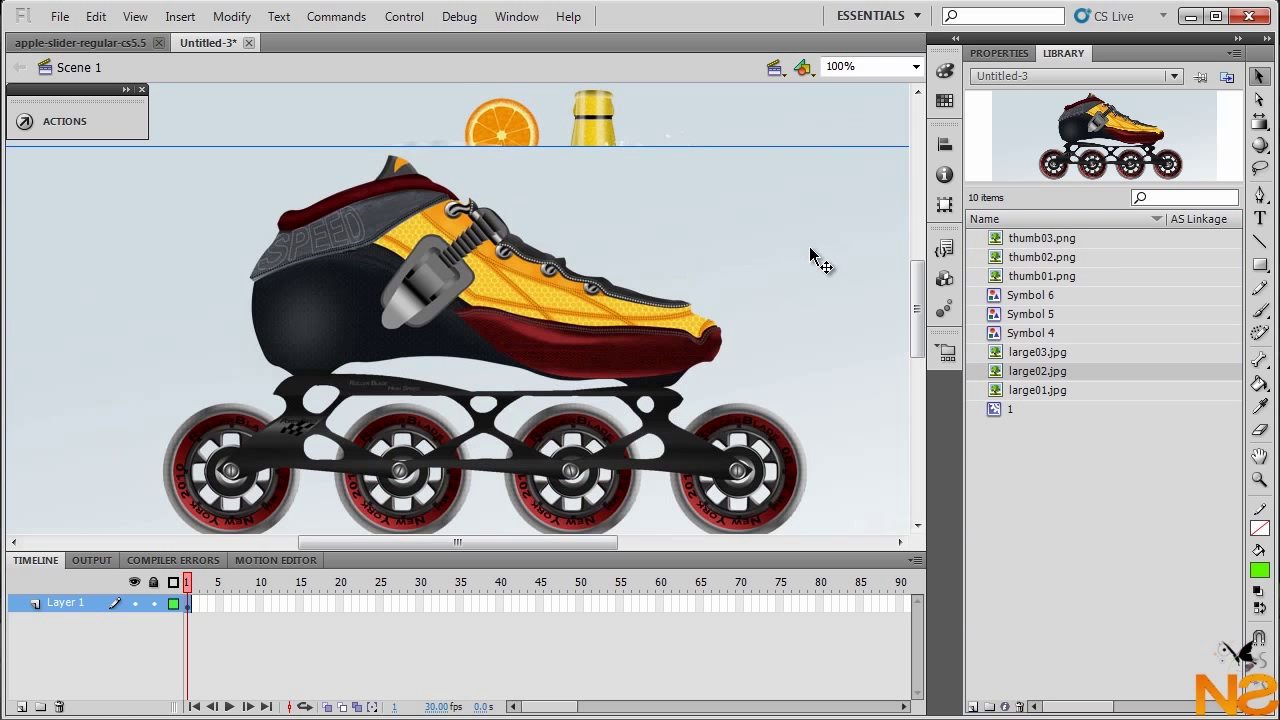
pyautogui.click(1000, 53)
pyautogui.click(1058, 195)
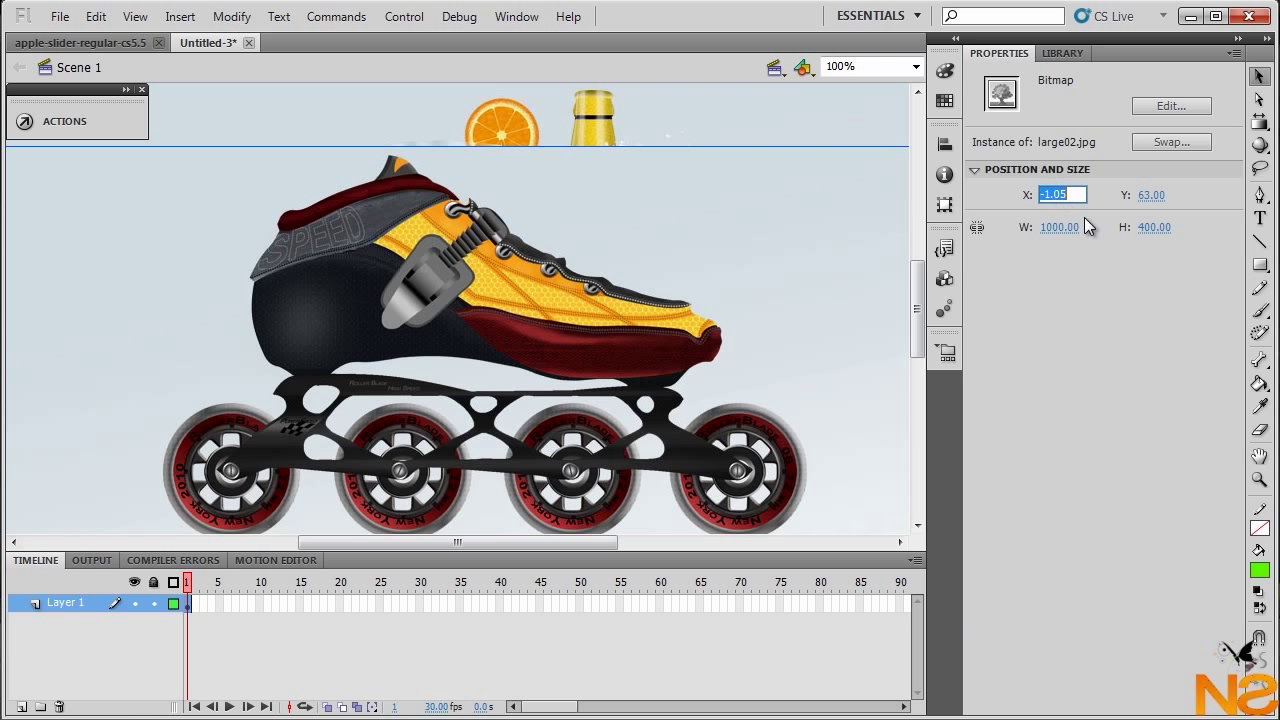
pyautogui.write('0')
pyautogui.click(1150, 196)
pyautogui.write('0')
pyautogui.press('Return')
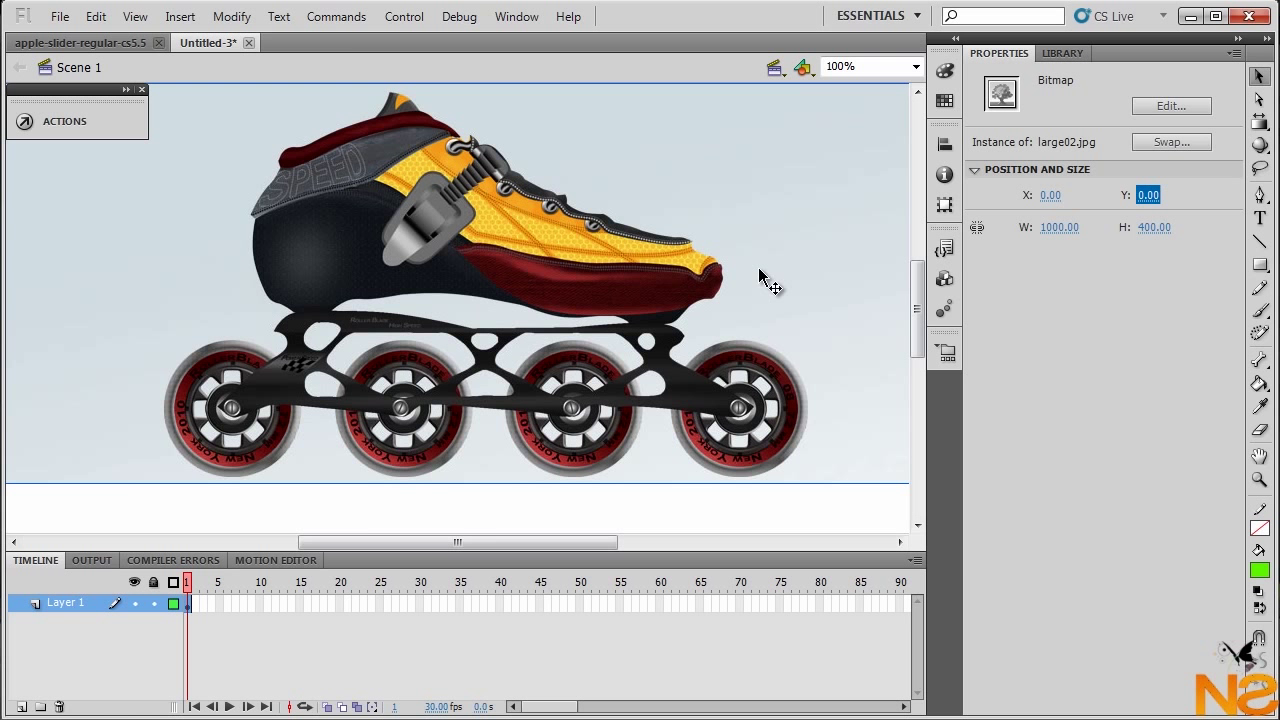
# Convert the skate bitmap to a movie clip symbol named 2 and set its X position to 1000
pyautogui.press('F8')
pyautogui.write('2')
pyautogui.click(755, 92)
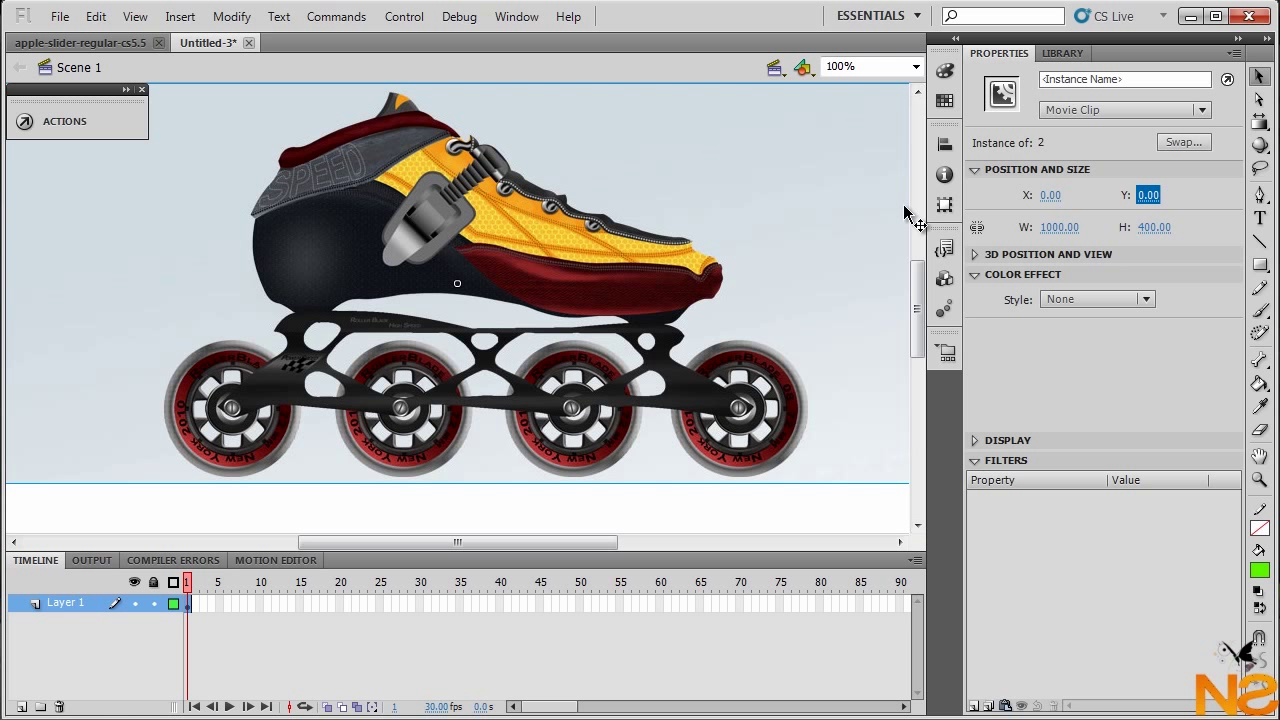
pyautogui.click(1054, 197)
pyautogui.write('1')
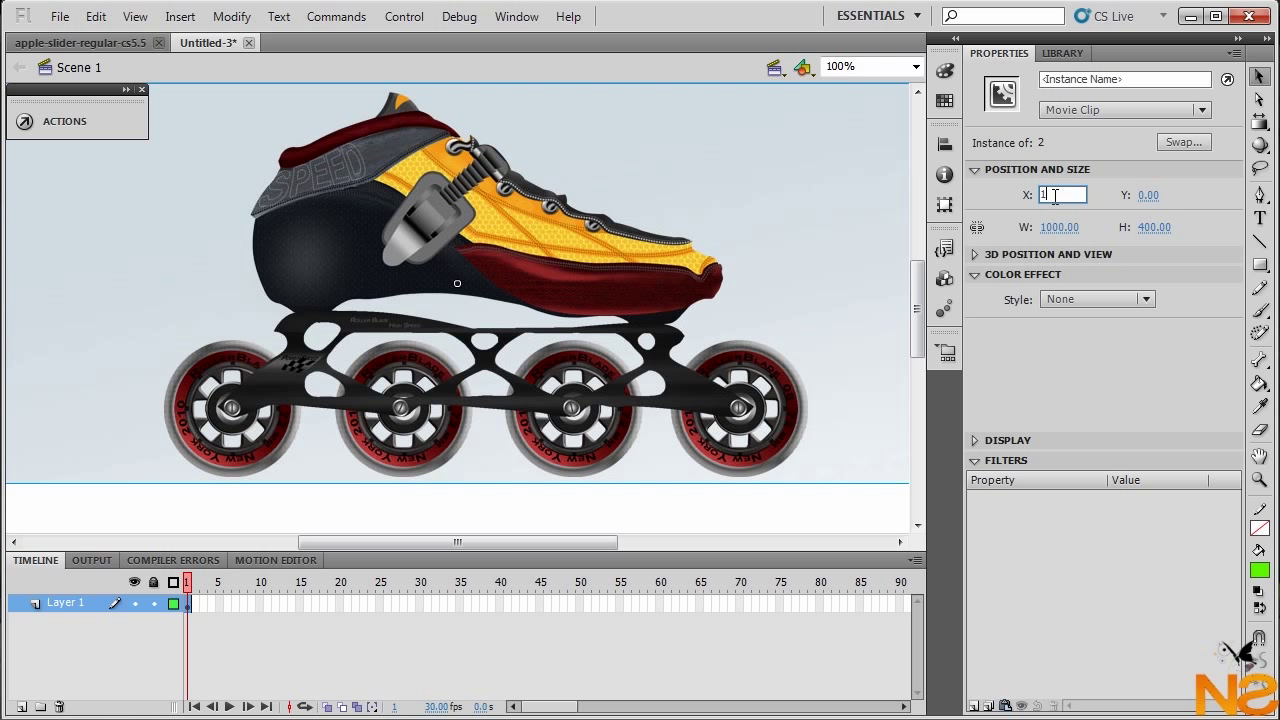
pyautogui.write('000')
pyautogui.press('Return')
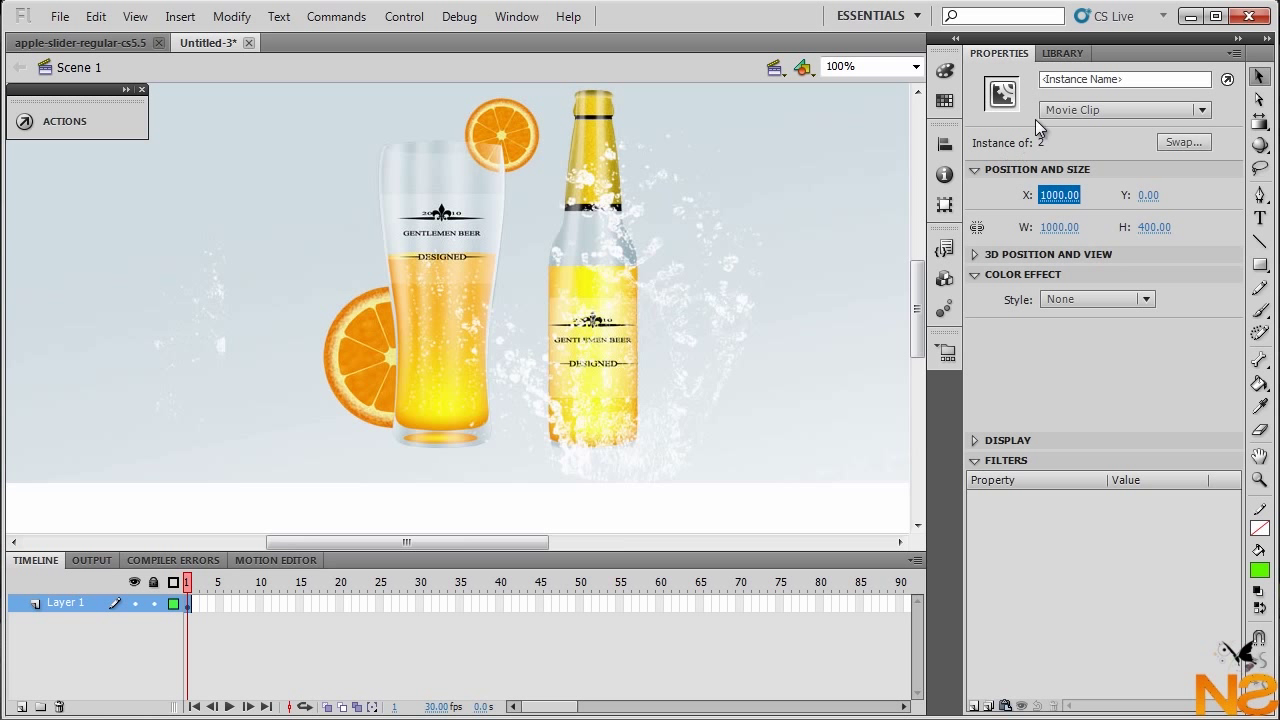
pyautogui.click(1062, 53)
pyautogui.click(1015, 396)
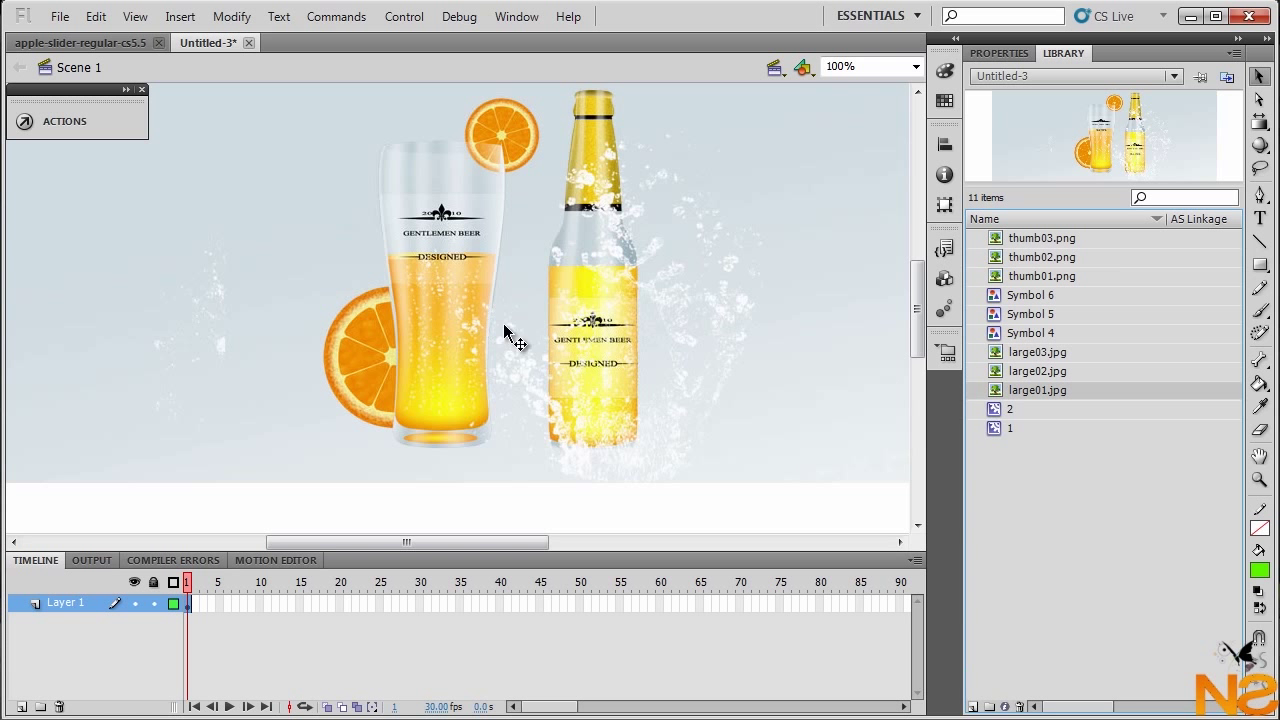
pyautogui.moveTo(509, 335); pyautogui.dragTo(509, 336)
pyautogui.click(1000, 53)
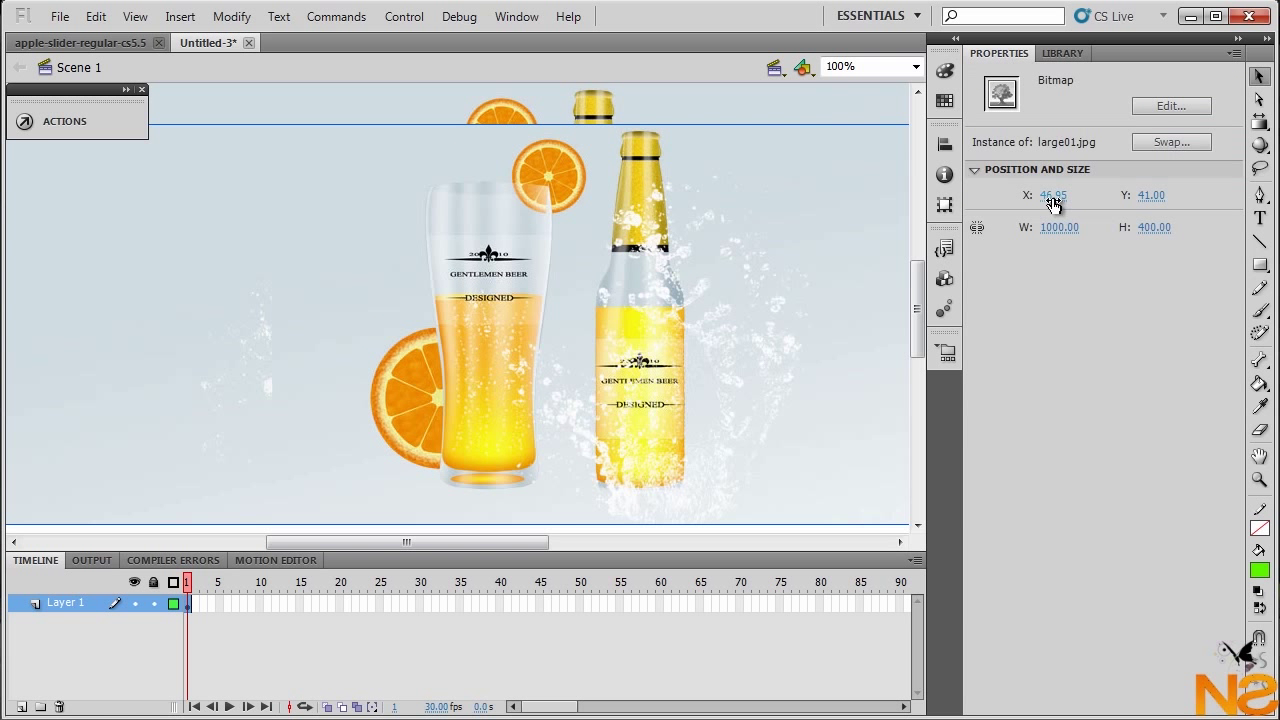
pyautogui.write('0')
pyautogui.click(1148, 196)
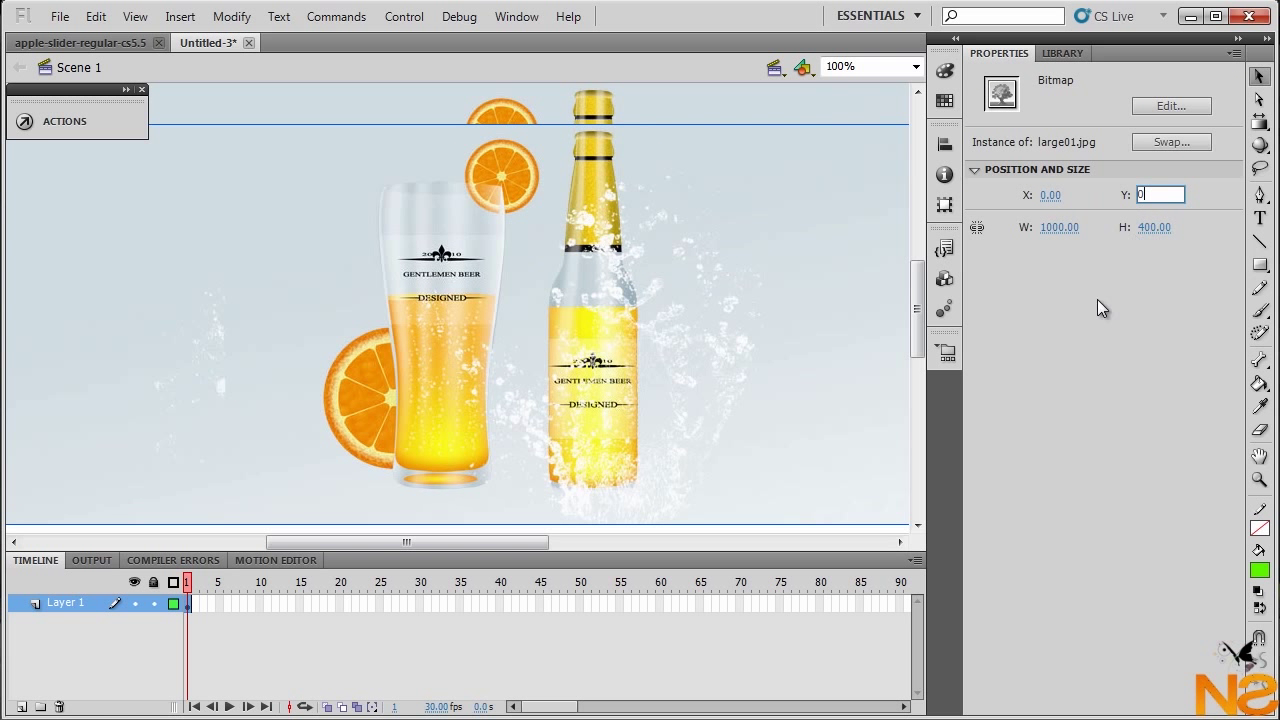
pyautogui.write('0')
pyautogui.press('Return')
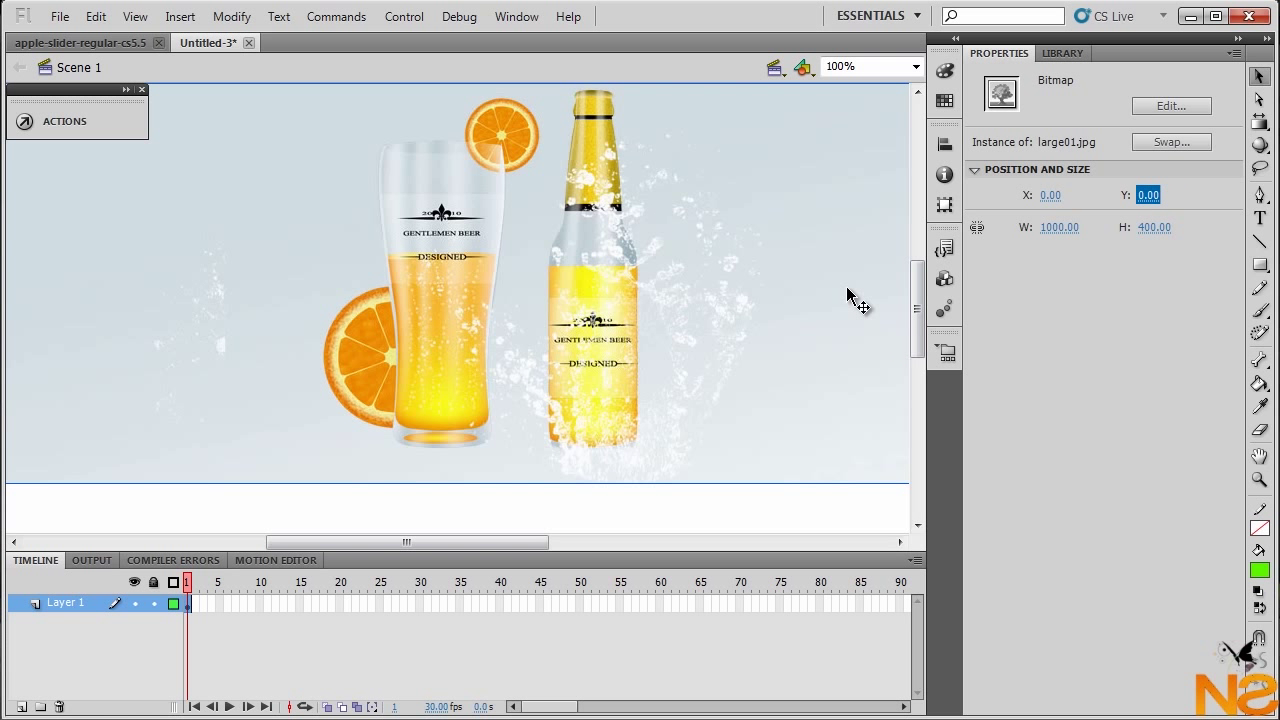
pyautogui.click(533, 315)
pyautogui.hotkey('ctrl', 'shift', 'a')
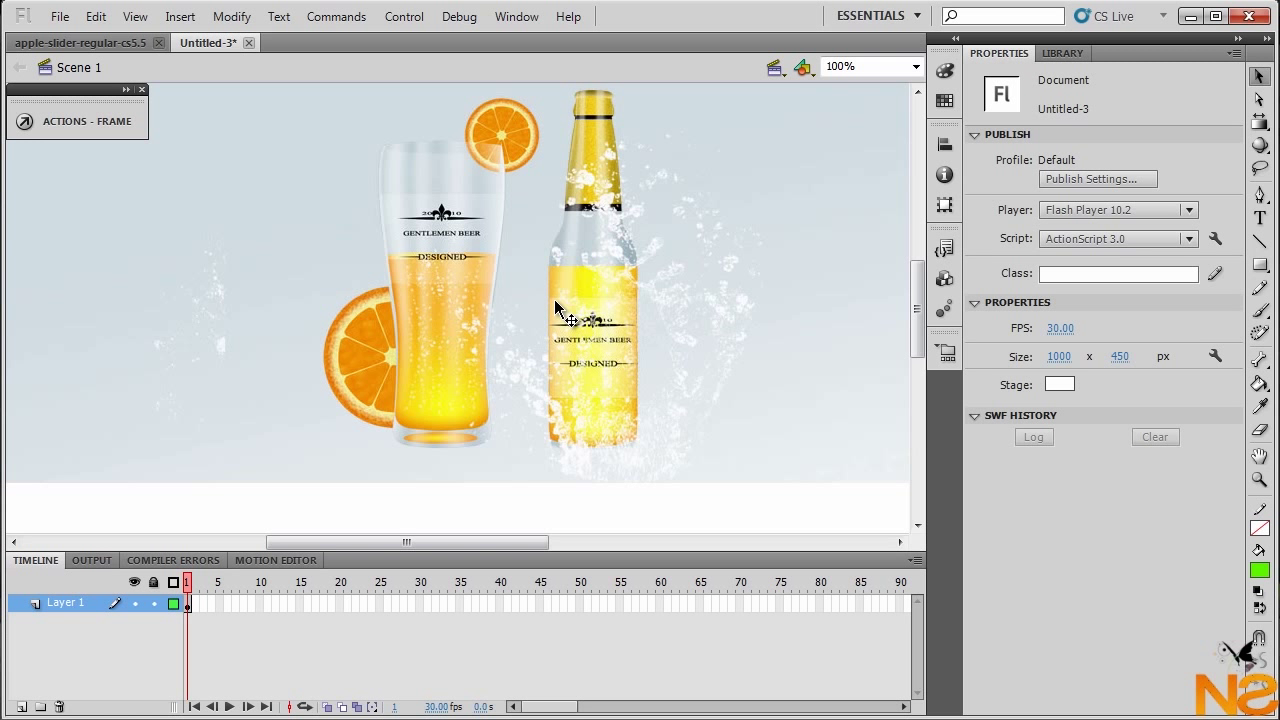
pyautogui.click(555, 301)
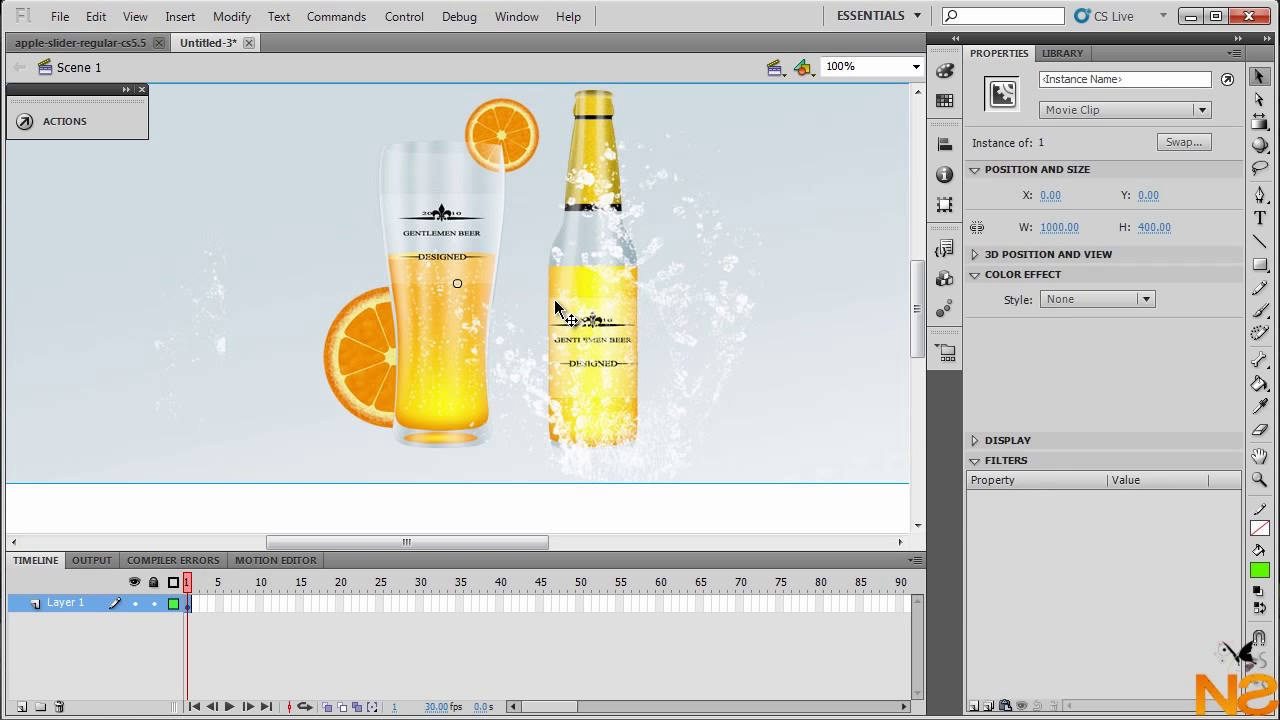
# Place large03.jpg from the library on the stage and set its position to X 0, Y 0
pyautogui.click(1063, 53)
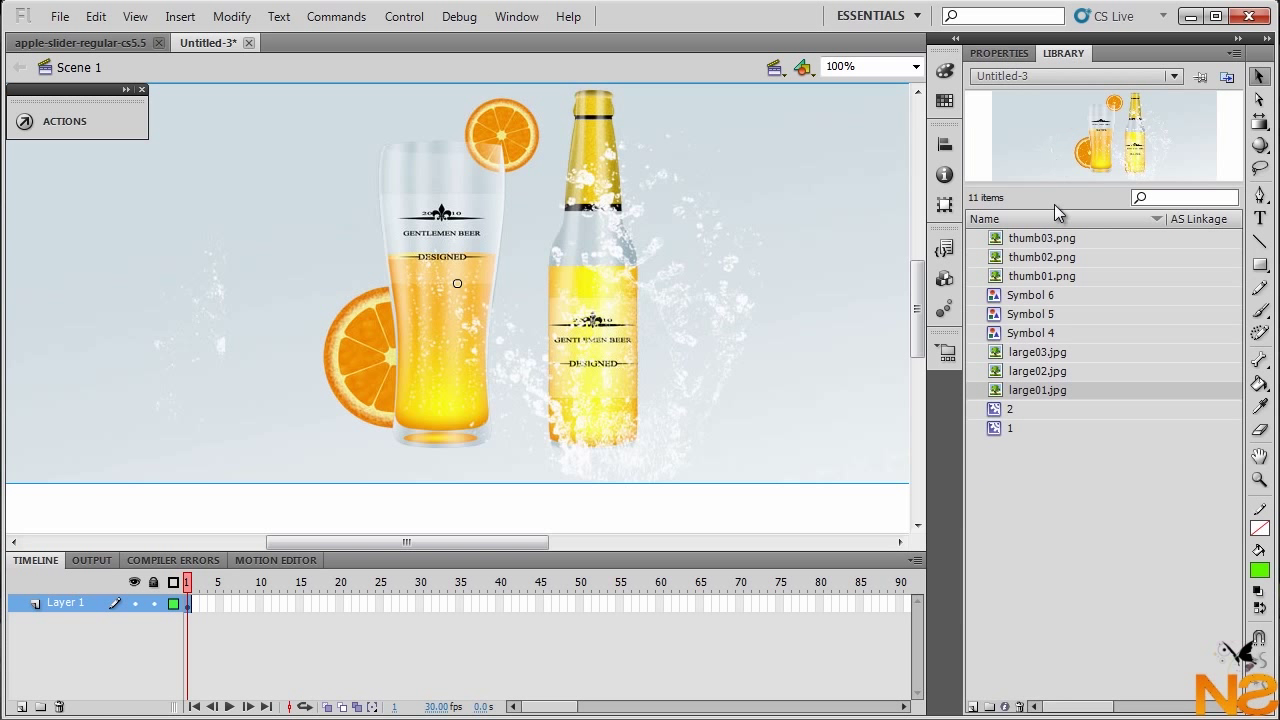
pyautogui.click(1005, 355)
pyautogui.moveTo(1000, 357); pyautogui.dragTo(596, 305)
pyautogui.click(1004, 54)
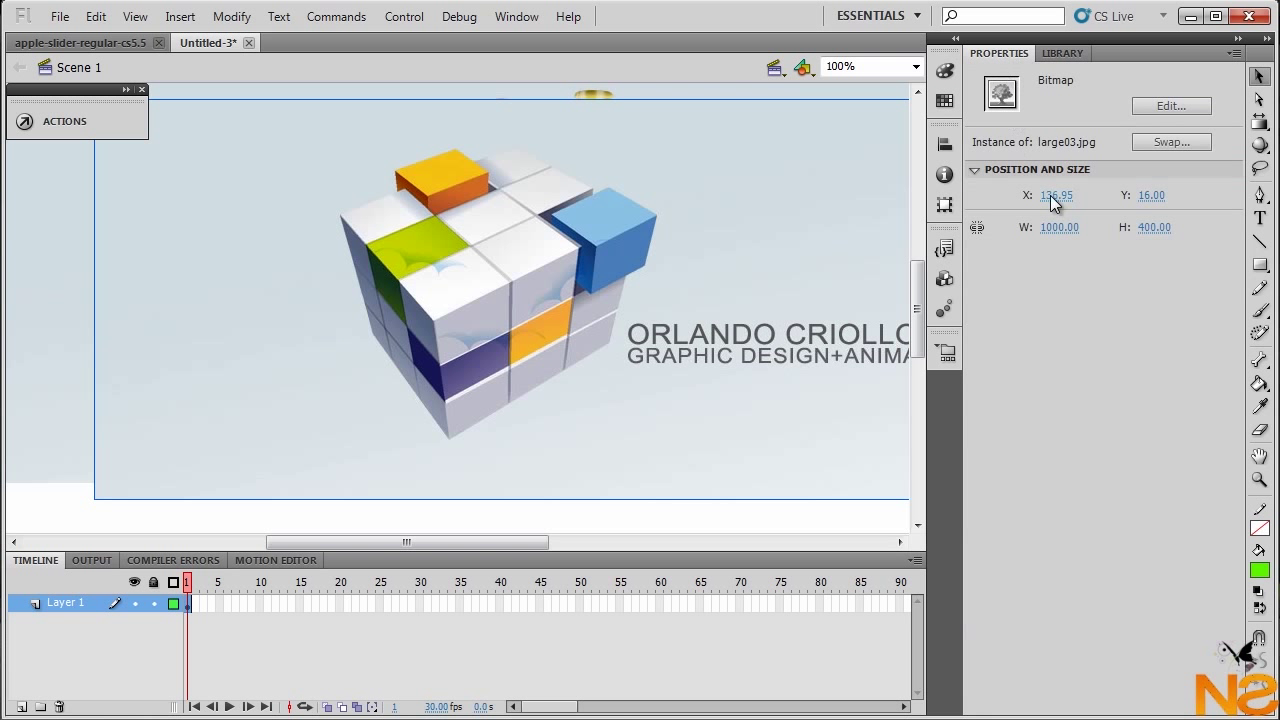
pyautogui.click(1056, 196)
pyautogui.write('0')
pyautogui.click(1150, 196)
pyautogui.write('00')
pyautogui.press('Return')
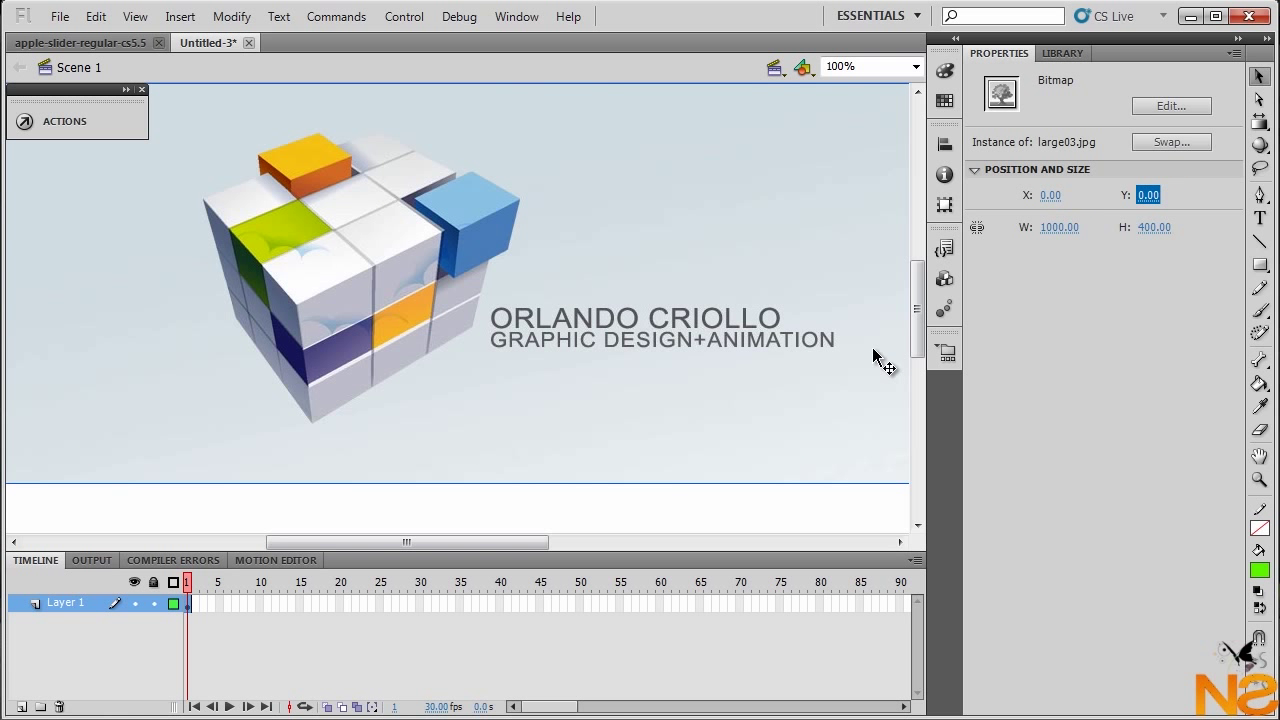
# Convert the large03 bitmap to a movie clip symbol named 3 and set its X position to 2000
pyautogui.press('F8')
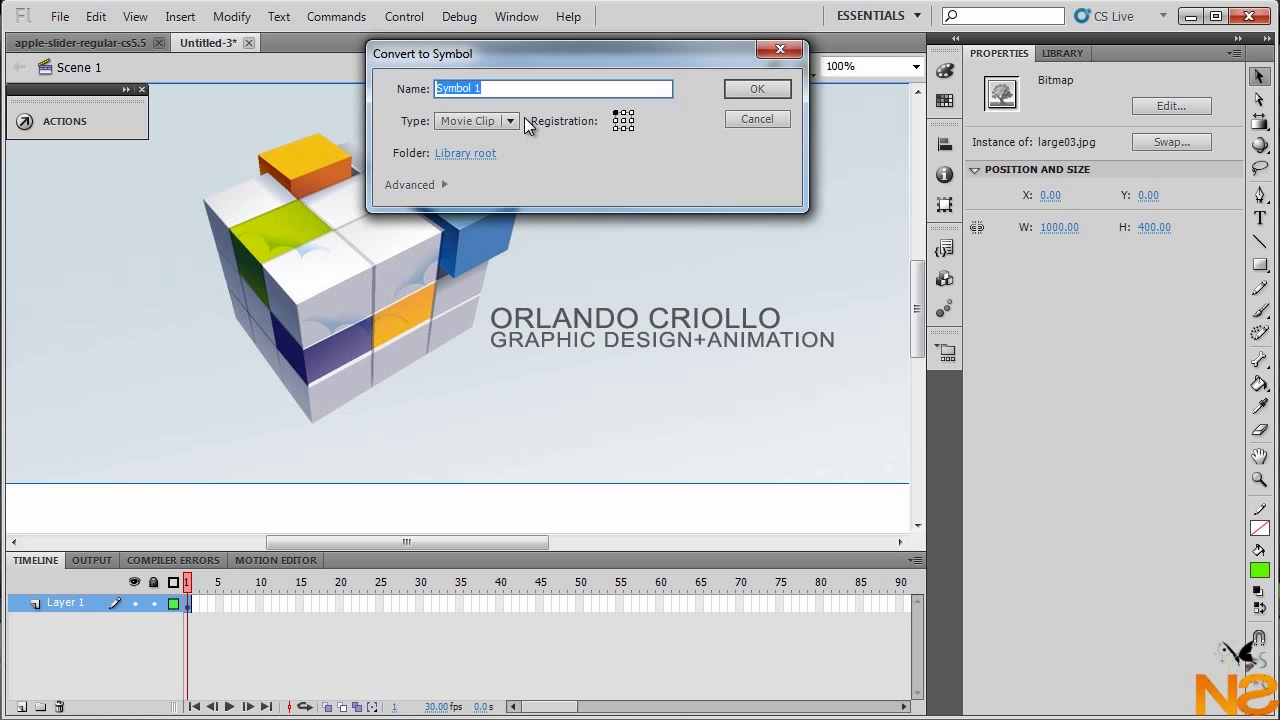
pyautogui.write('3')
pyautogui.click(760, 90)
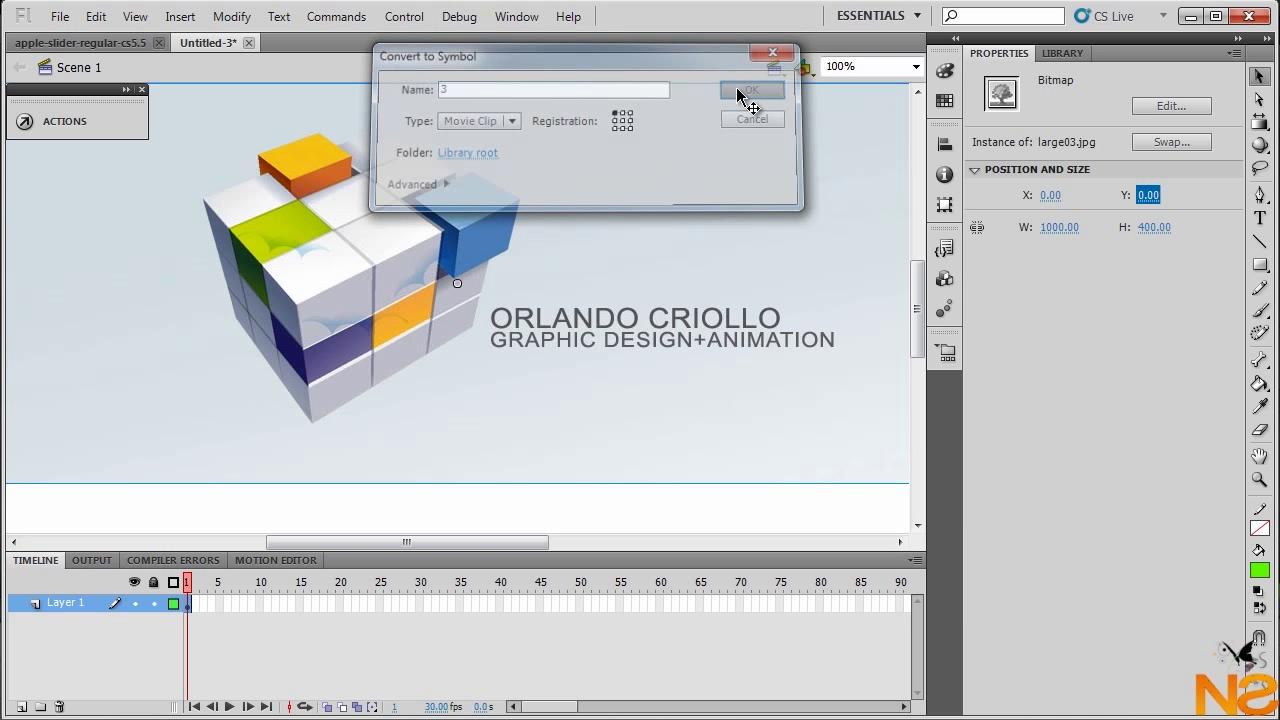
pyautogui.click(915, 66)
pyautogui.click(855, 123)
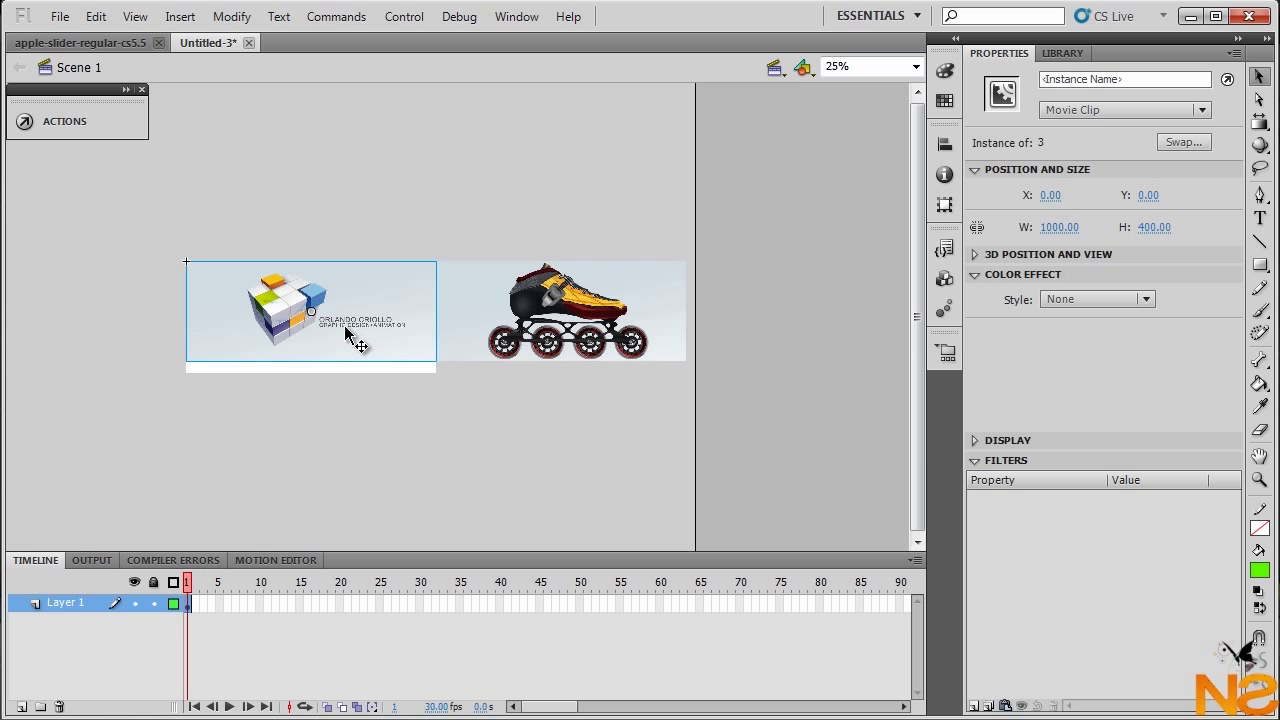
pyautogui.click(1050, 196)
pyautogui.write('2000')
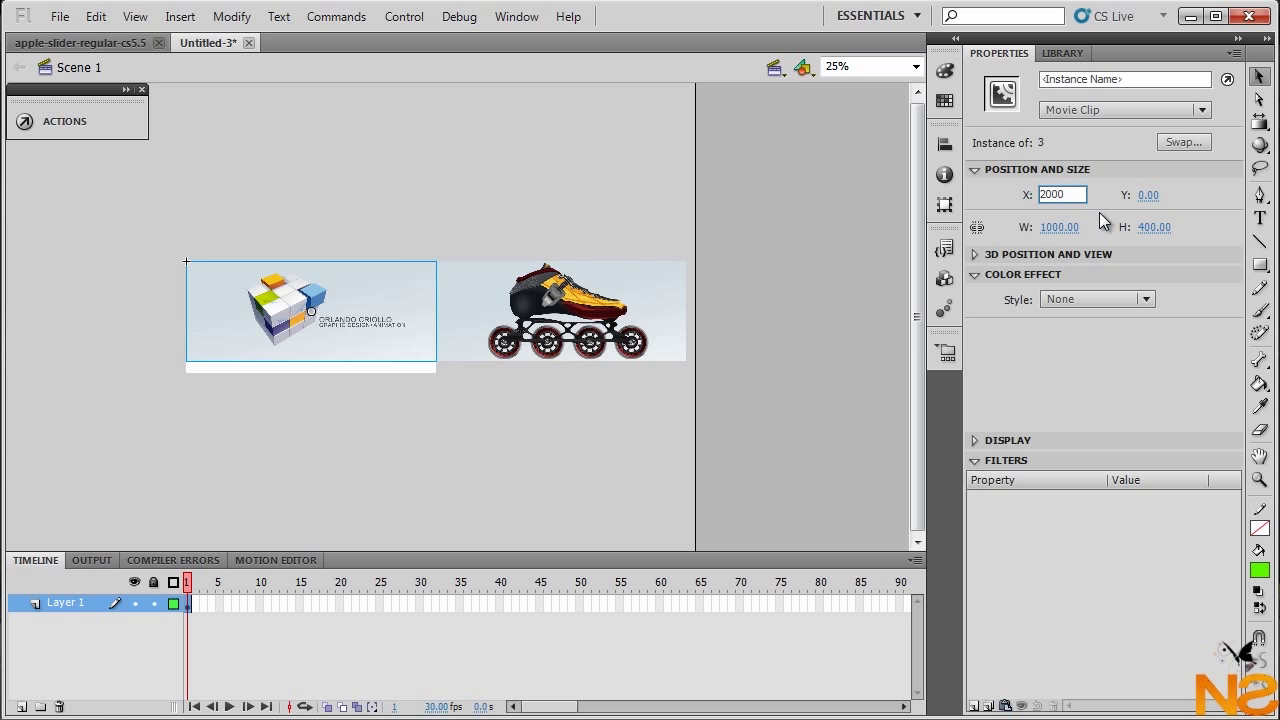
pyautogui.press('Return')
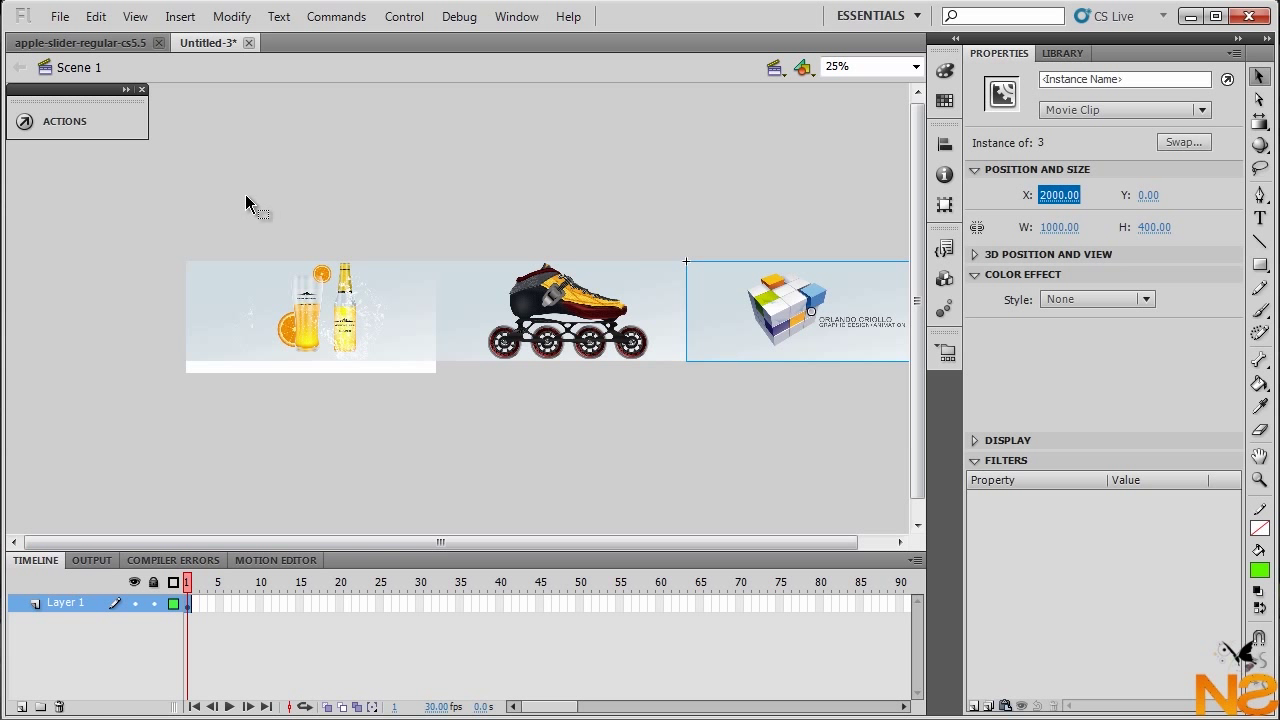
# Convert all three image clips together into one movie clip symbol named content
pyautogui.hotkey('ctrl', 'a')
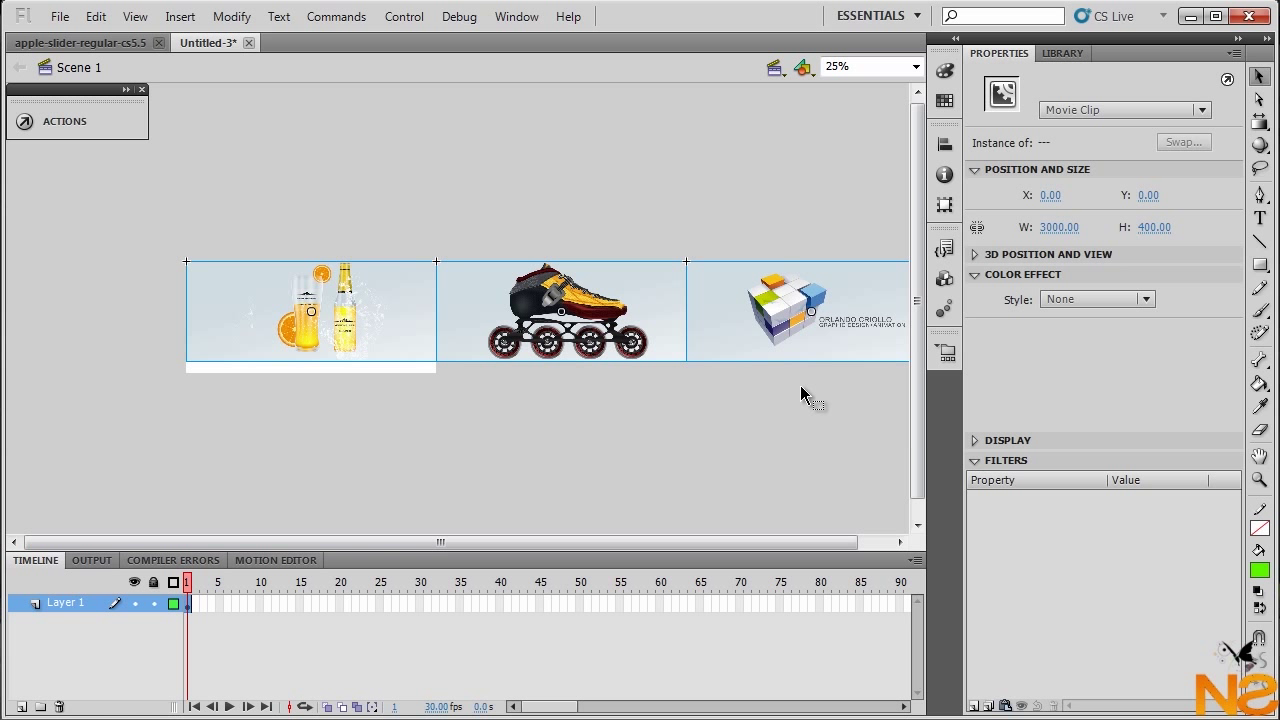
pyautogui.press('F8')
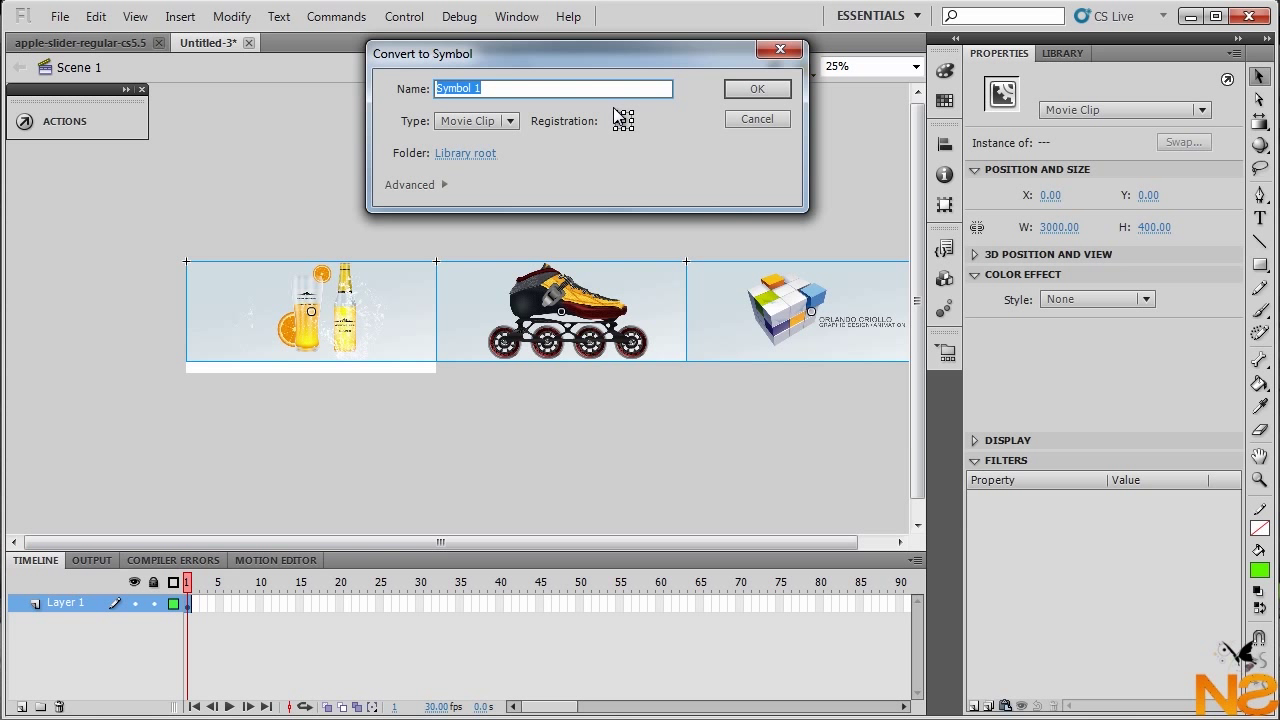
pyautogui.write('con')
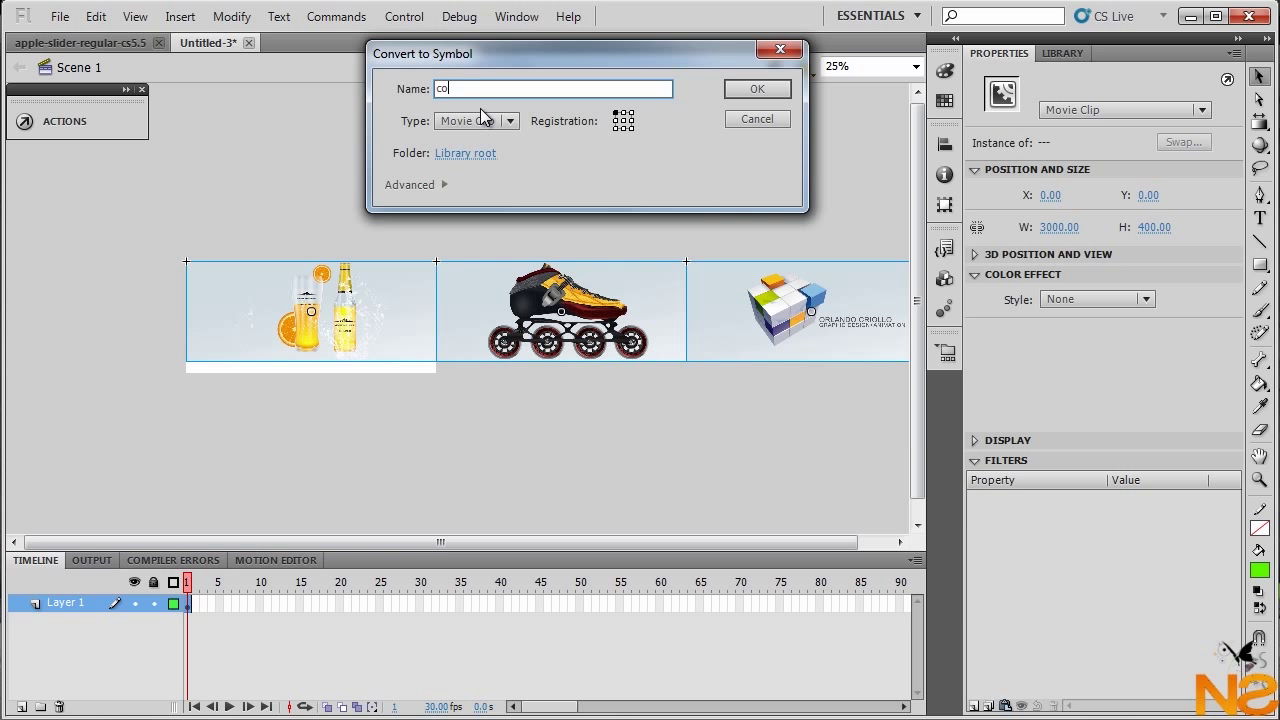
pyautogui.write('ntent')
pyautogui.click(757, 89)
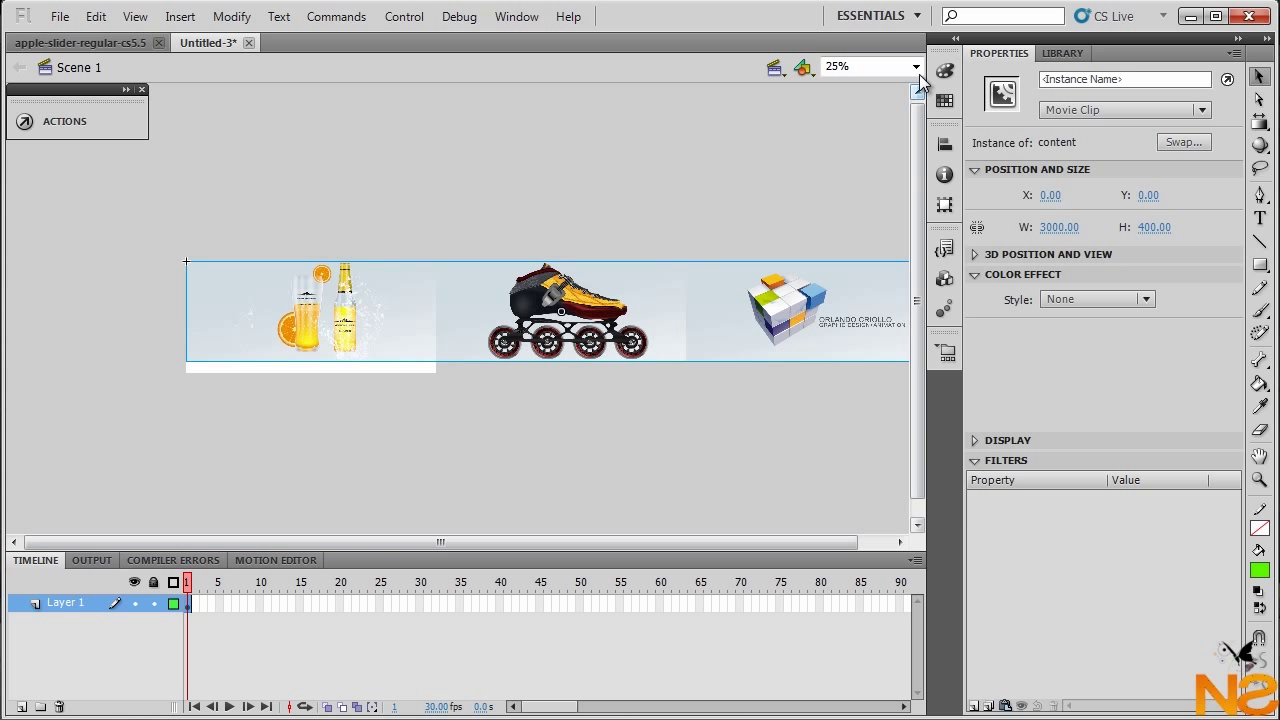
# Rename Layer 1, which holds the image strip, to content
pyautogui.click(850, 67)
pyautogui.write('80')
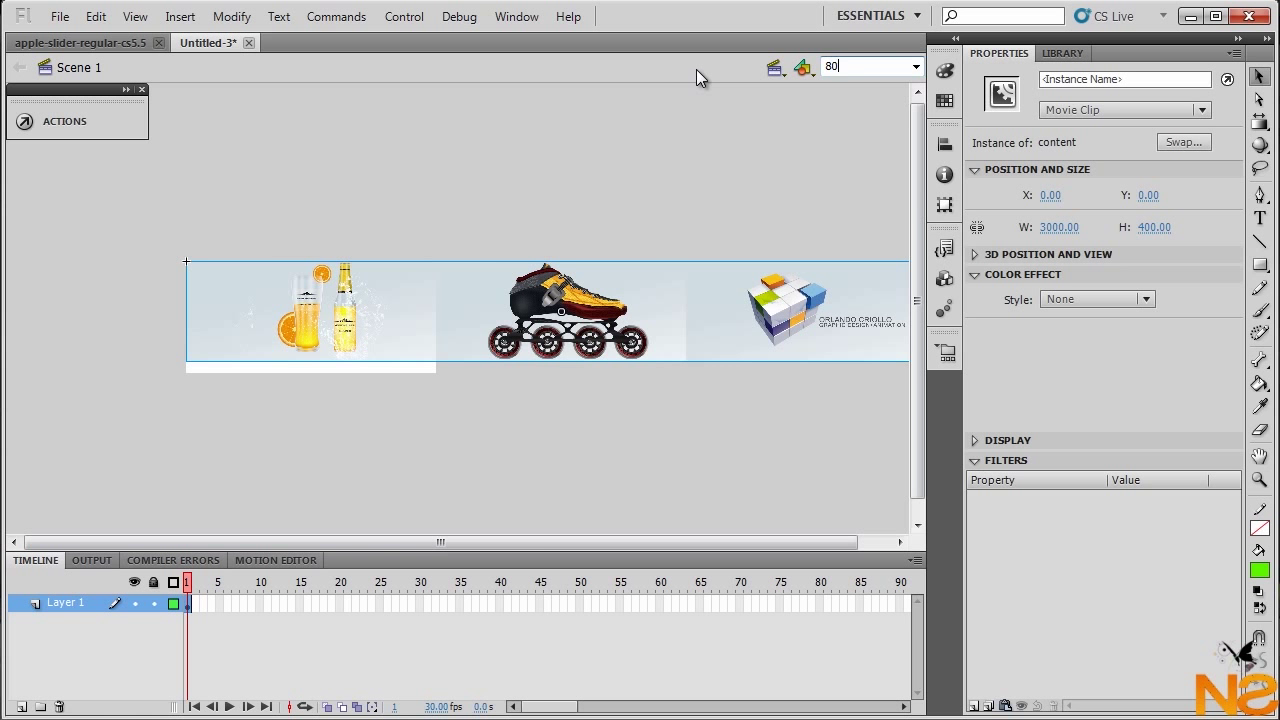
pyautogui.press('Return')
pyautogui.moveTo(482, 548); pyautogui.dragTo(235, 544)
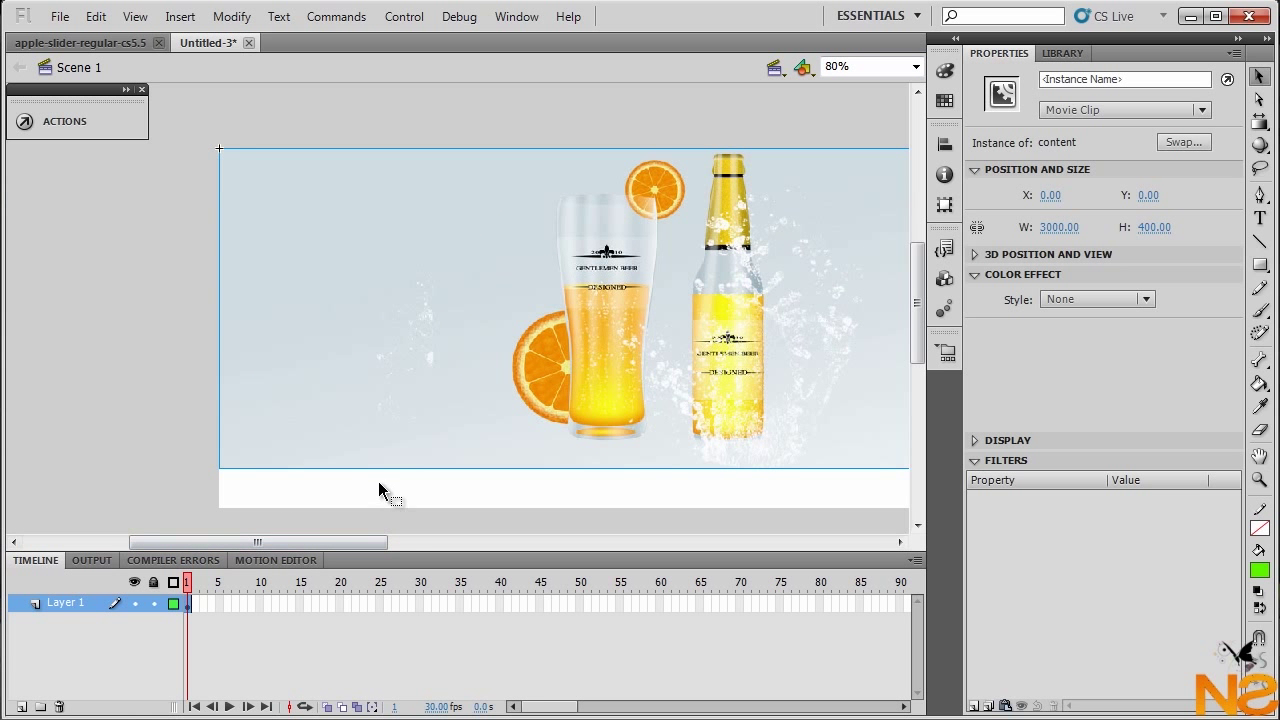
pyautogui.doubleClick(67, 604)
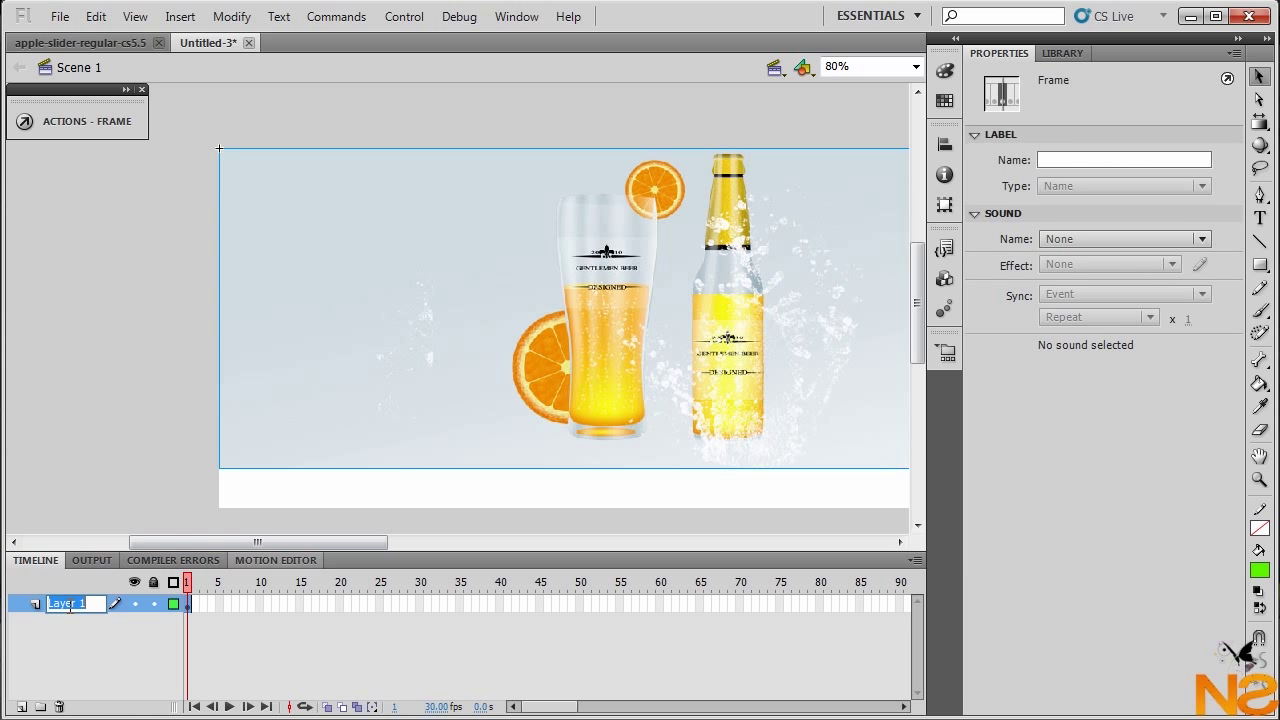
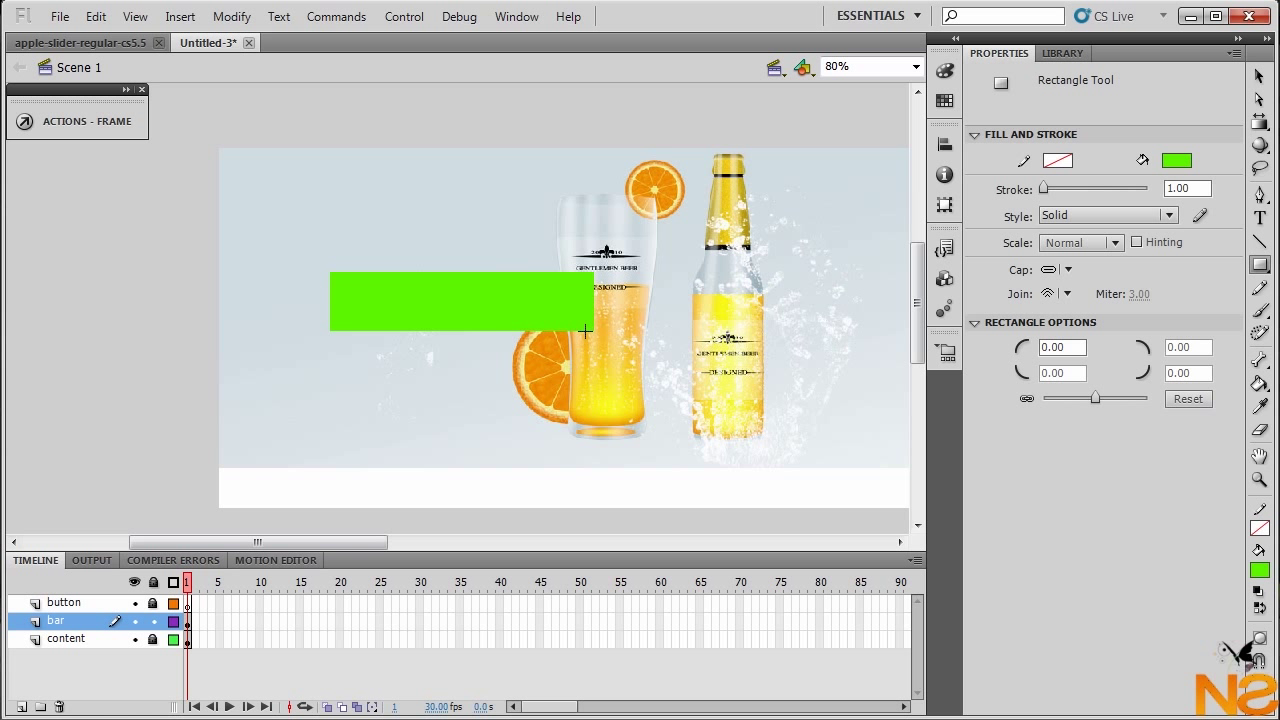
# Set the green rectangle on the bar layer to a width of 1000 and a height of 50
pyautogui.click(1259, 77)
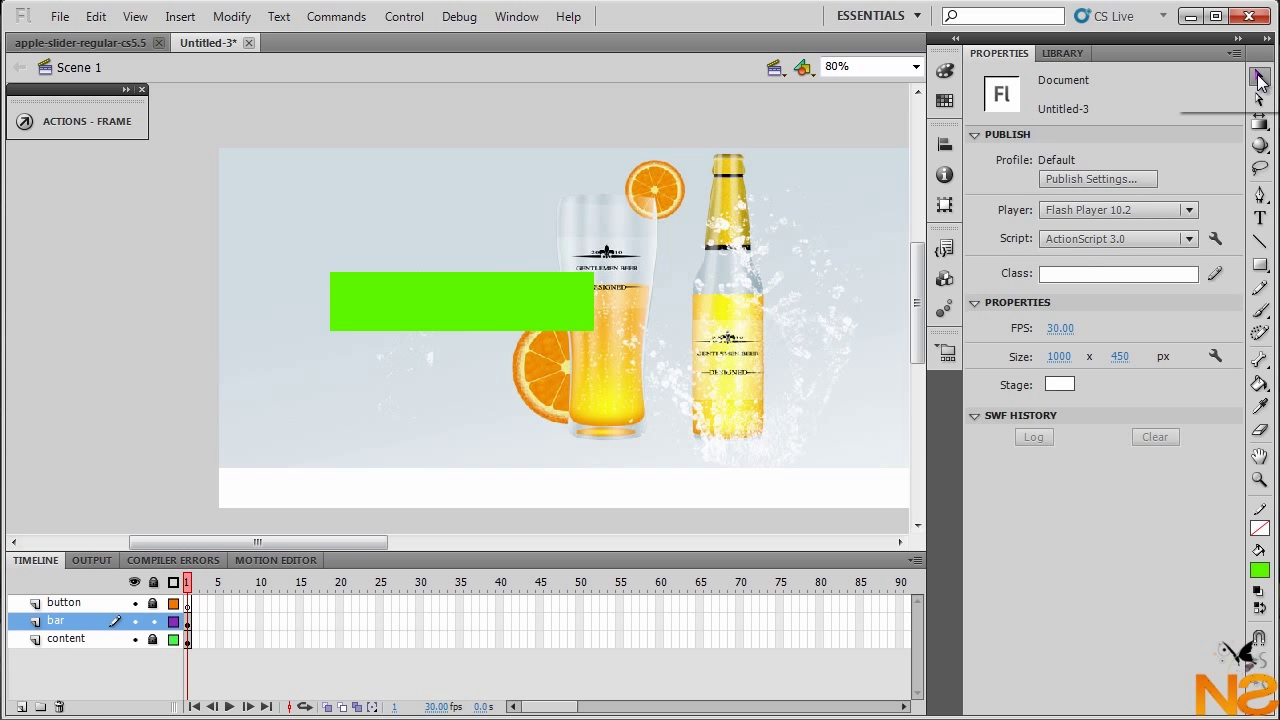
pyautogui.click(455, 322)
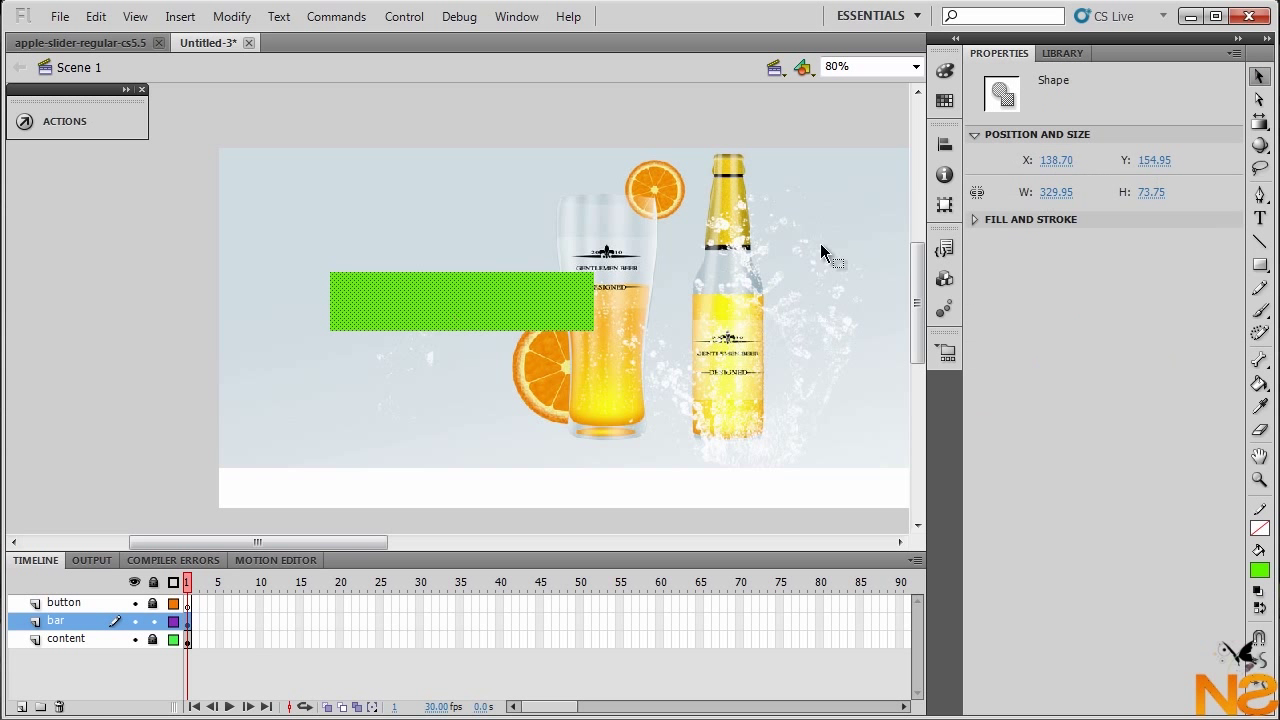
pyautogui.click(1055, 193)
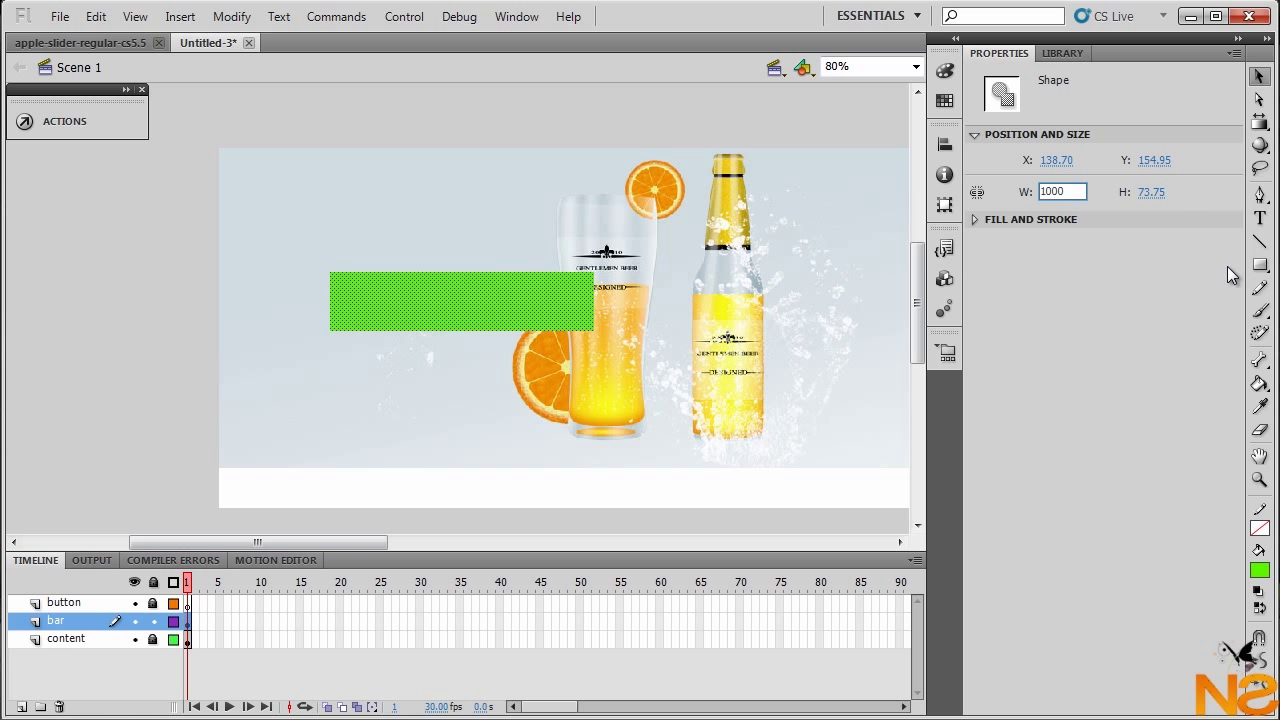
pyautogui.press('Tab')
pyautogui.write('50')
pyautogui.press('Return')
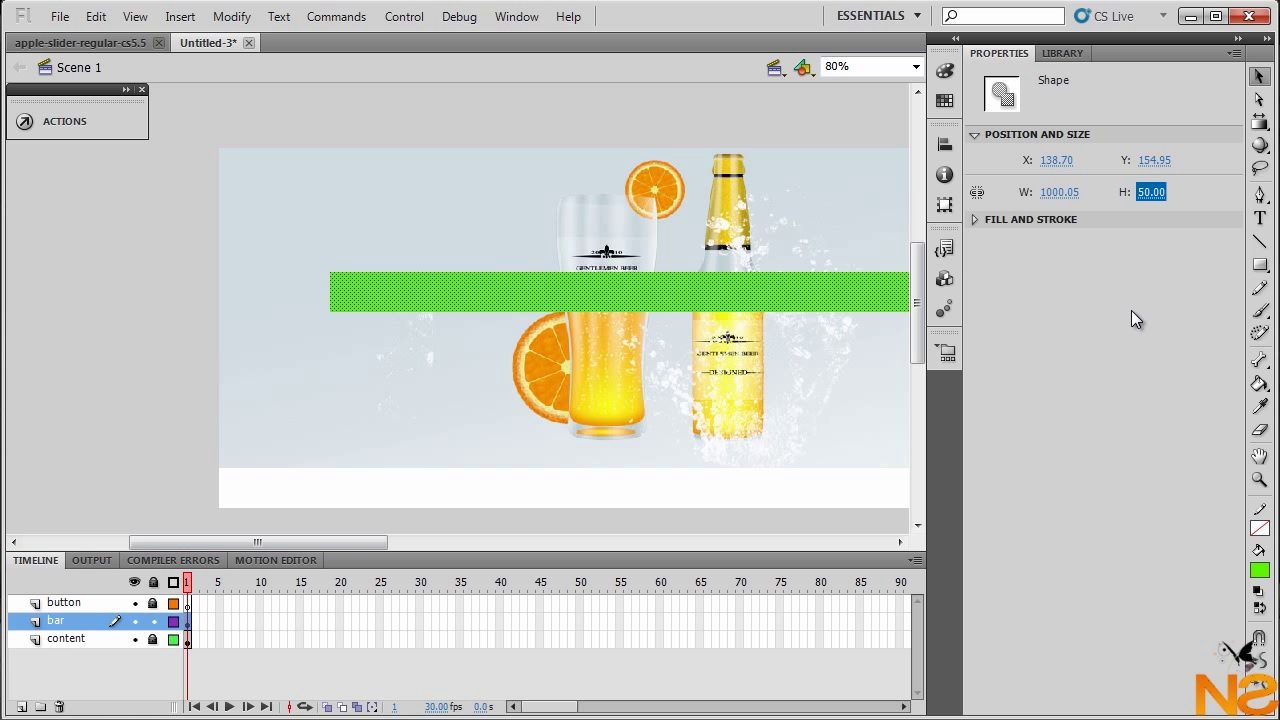
# Align the green bar to the stage's bottom edge and center it horizontally on the stage
pyautogui.click(945, 146)
pyautogui.click(893, 187)
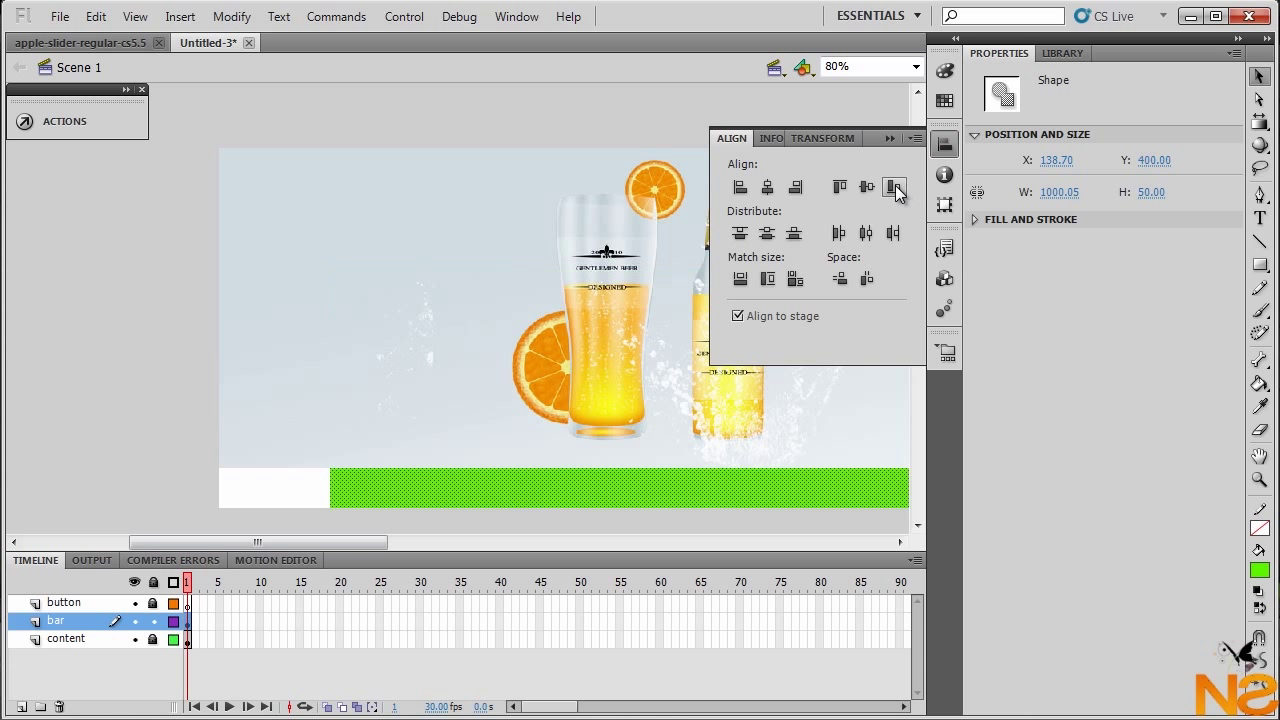
pyautogui.click(767, 188)
pyautogui.click(620, 490)
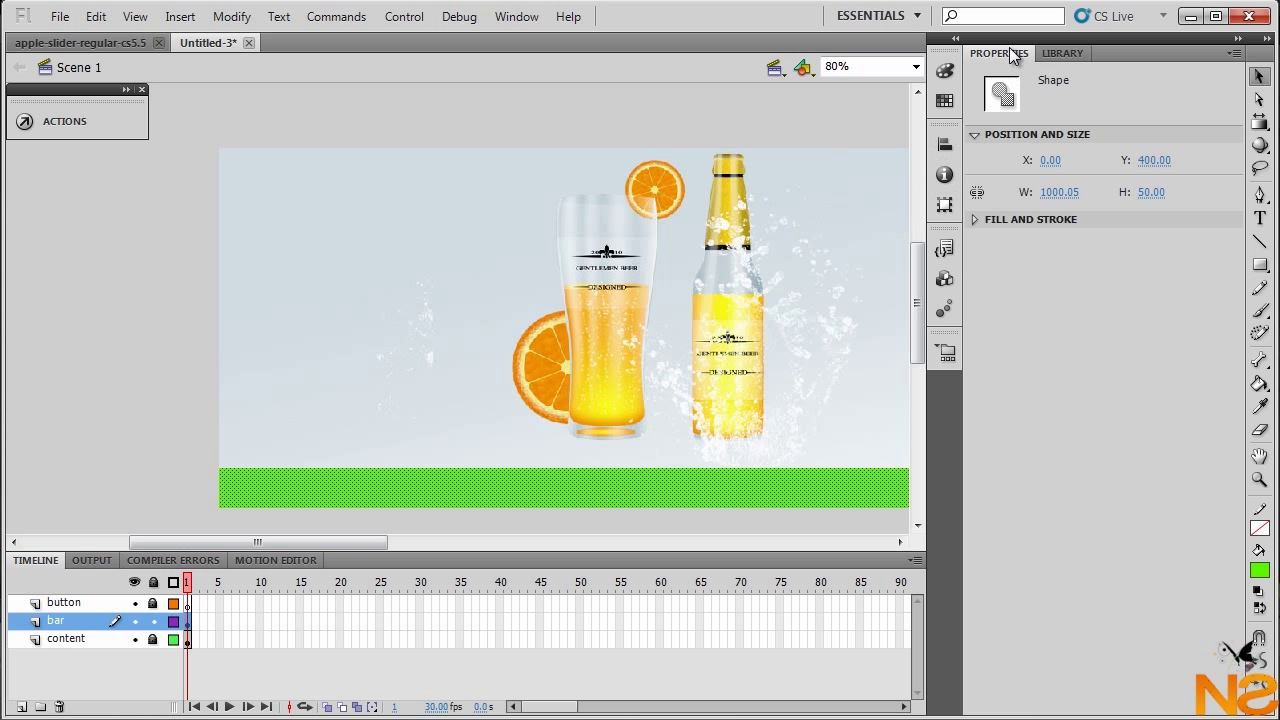
# Change the bar's fill from solid green to the white-to-black linear gradient swatch
pyautogui.click(945, 72)
pyautogui.click(771, 113)
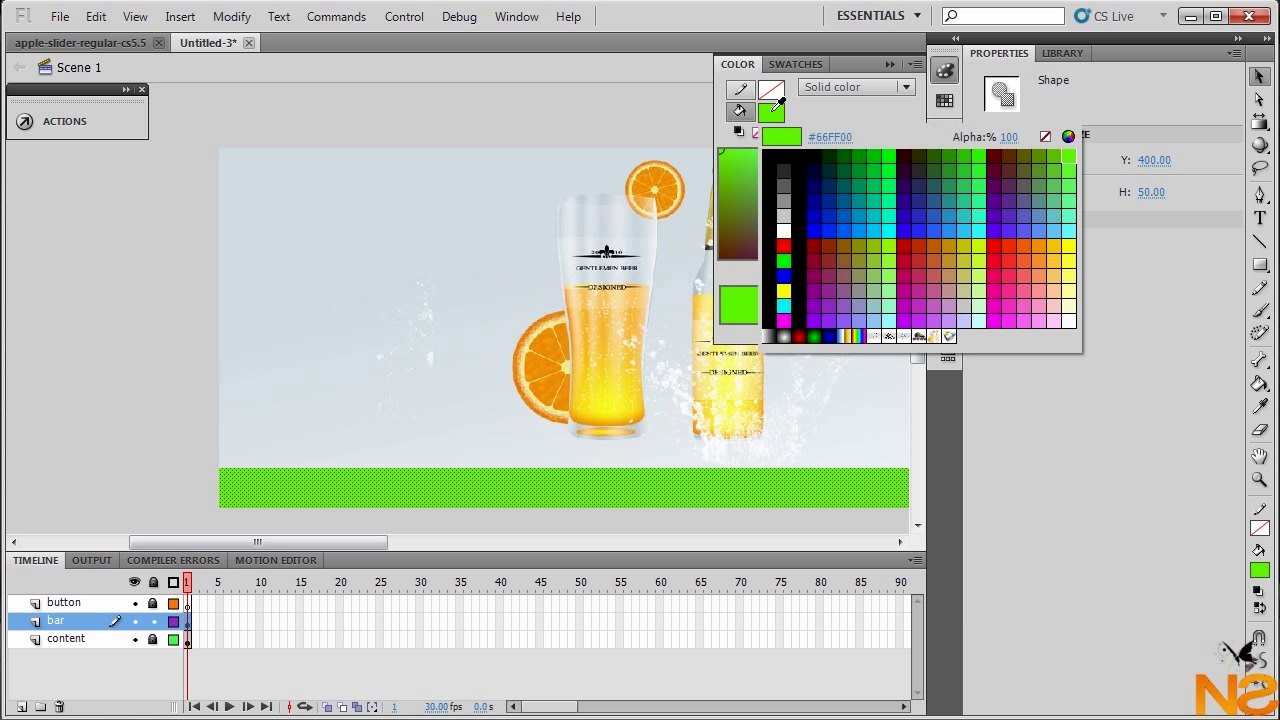
pyautogui.click(771, 336)
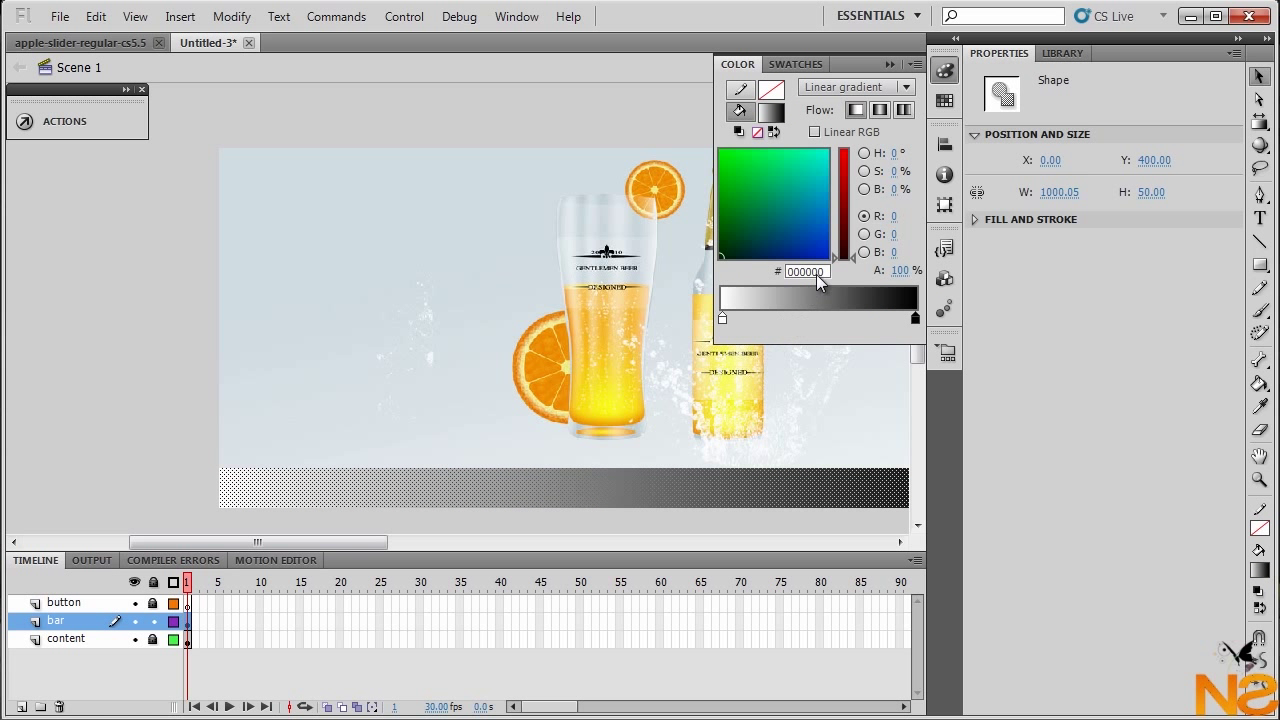
pyautogui.click(630, 508)
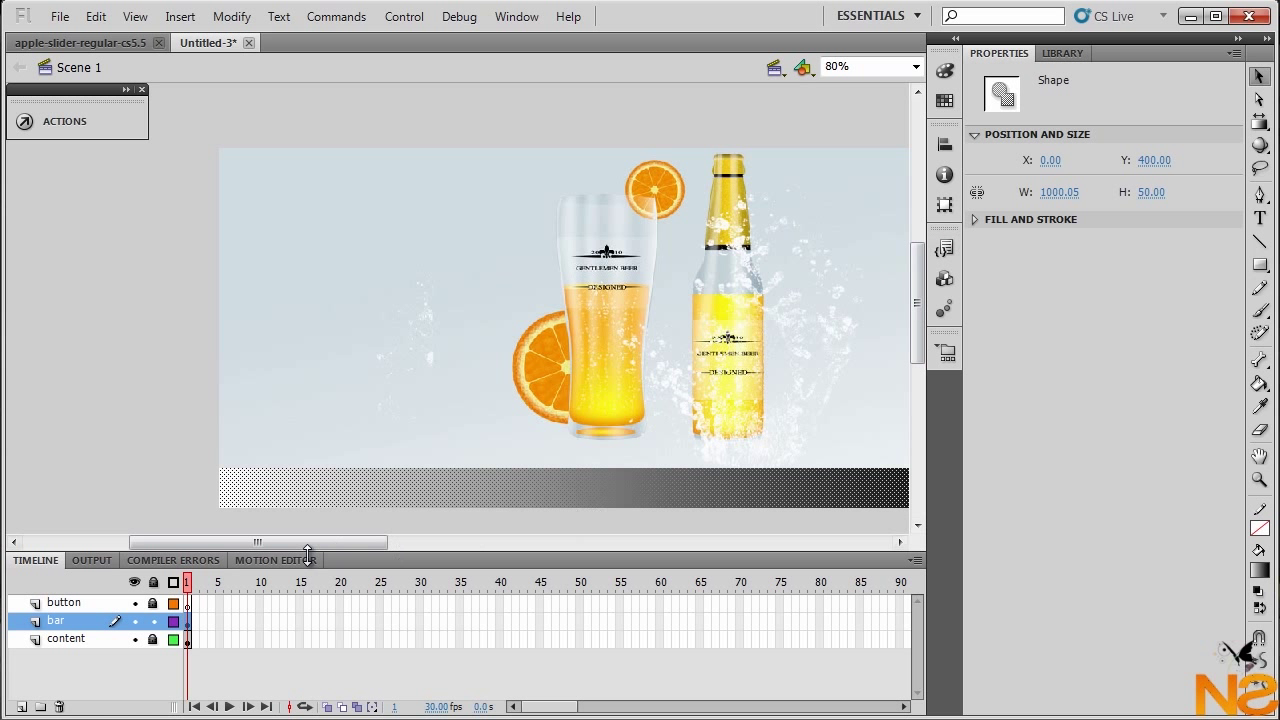
# Use Gradient Transform to turn the bar's gradient vertical, white at the top, and shrink it to the bar's height
pyautogui.moveTo(308, 542); pyautogui.dragTo(364, 542)
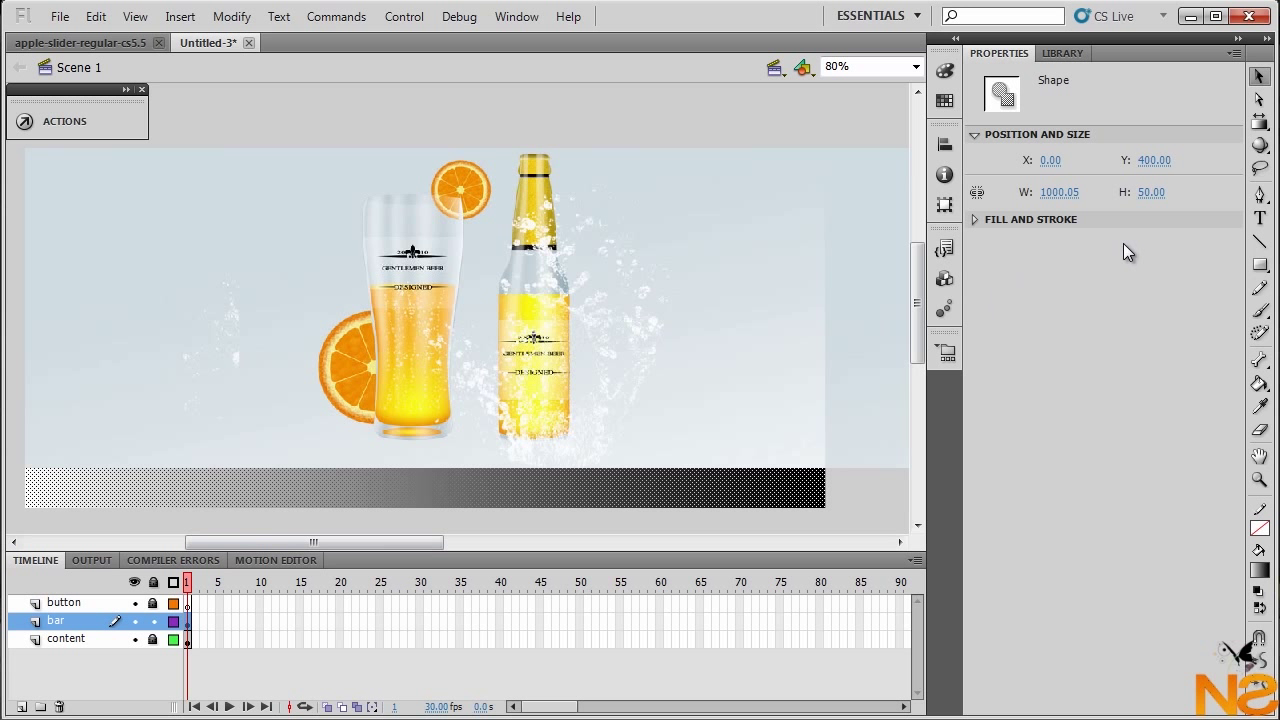
pyautogui.click(1259, 122)
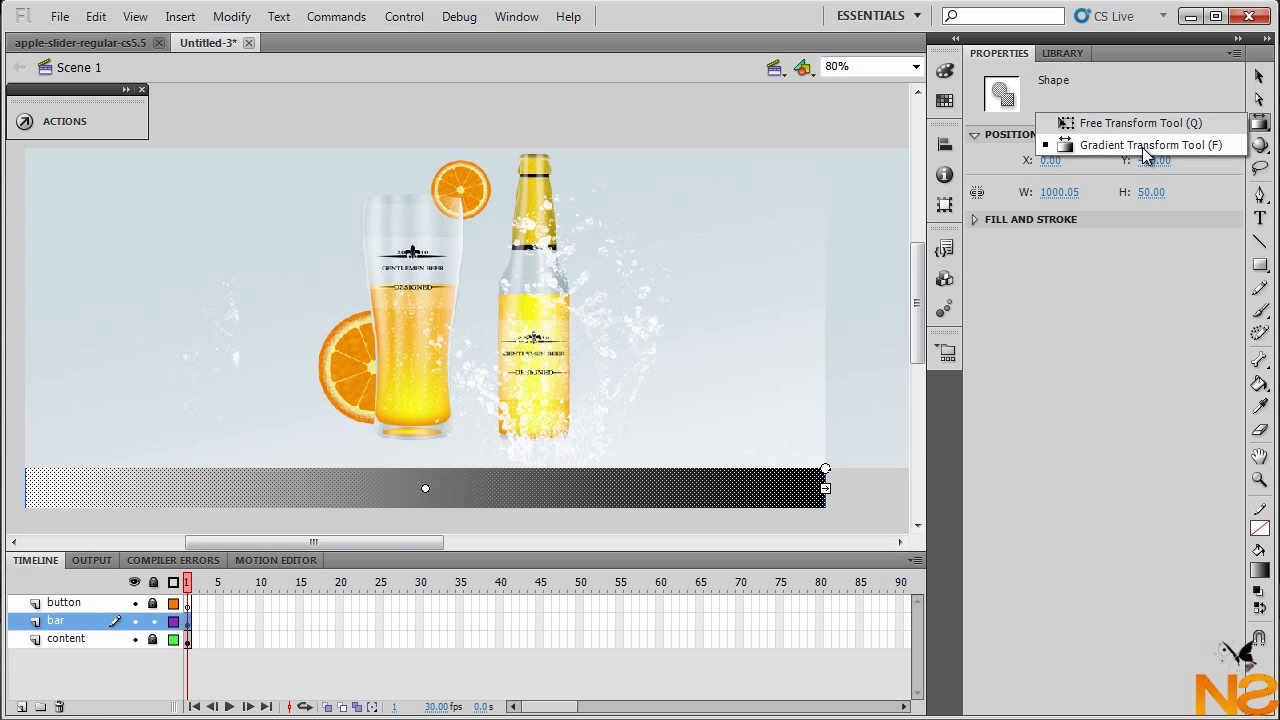
pyautogui.click(1145, 152)
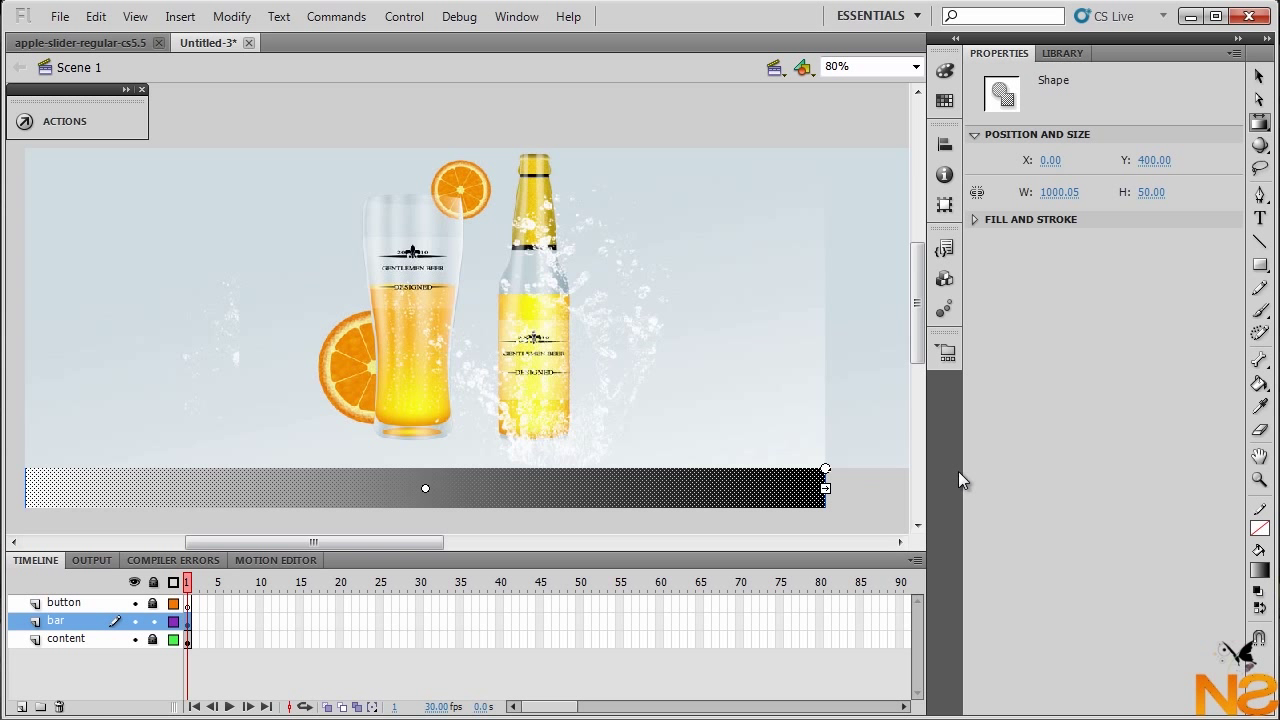
pyautogui.moveTo(825, 487); pyautogui.dragTo(522, 470)
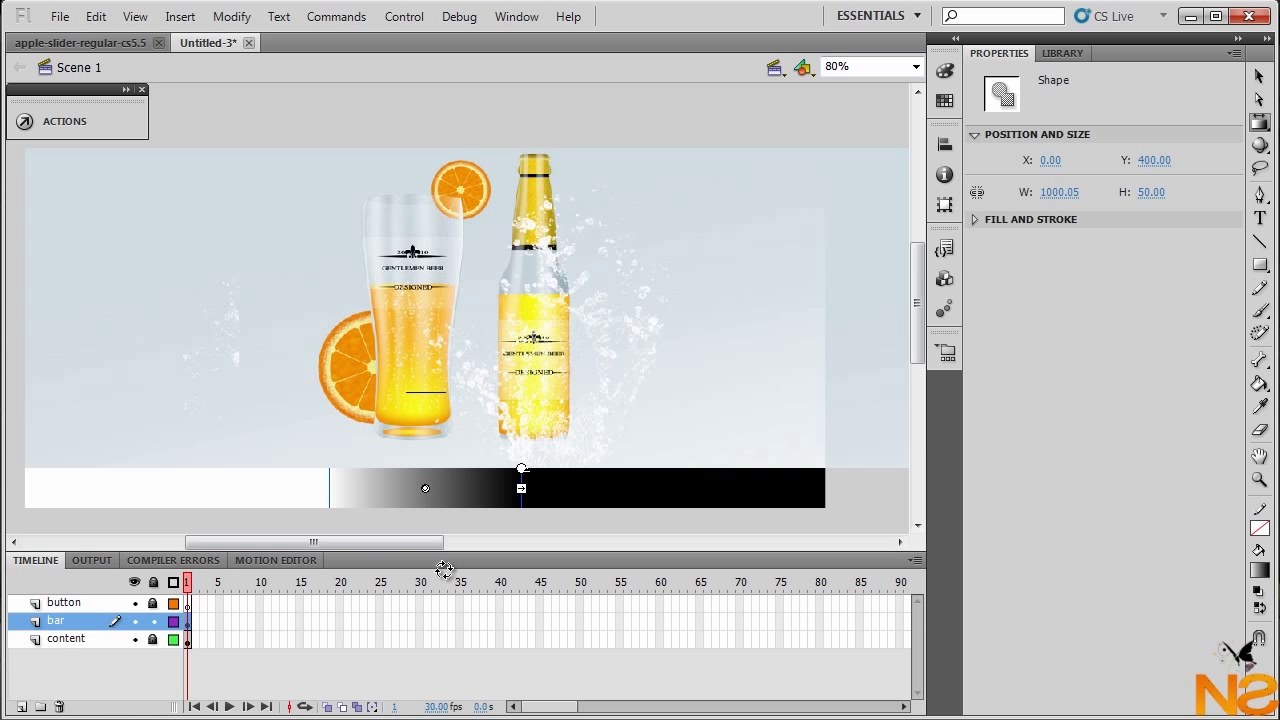
pyautogui.hotkey('ctrl', 'z')
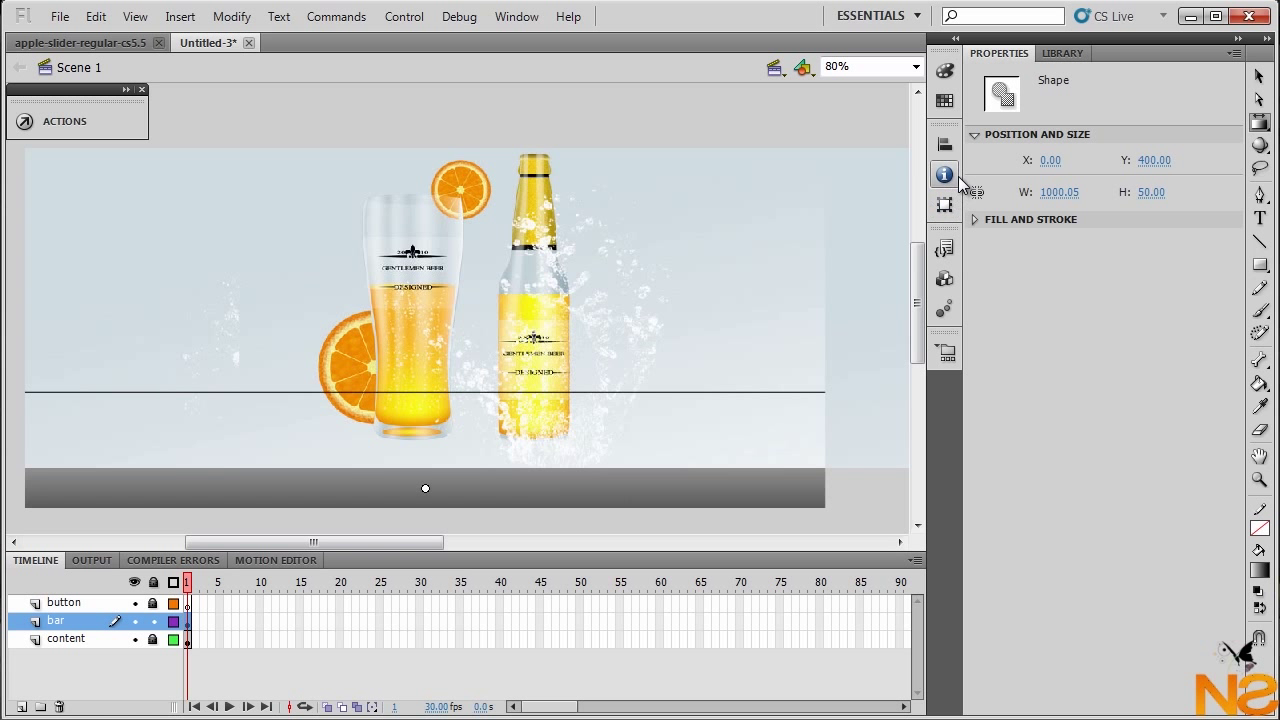
pyautogui.moveTo(919, 268); pyautogui.dragTo(919, 345)
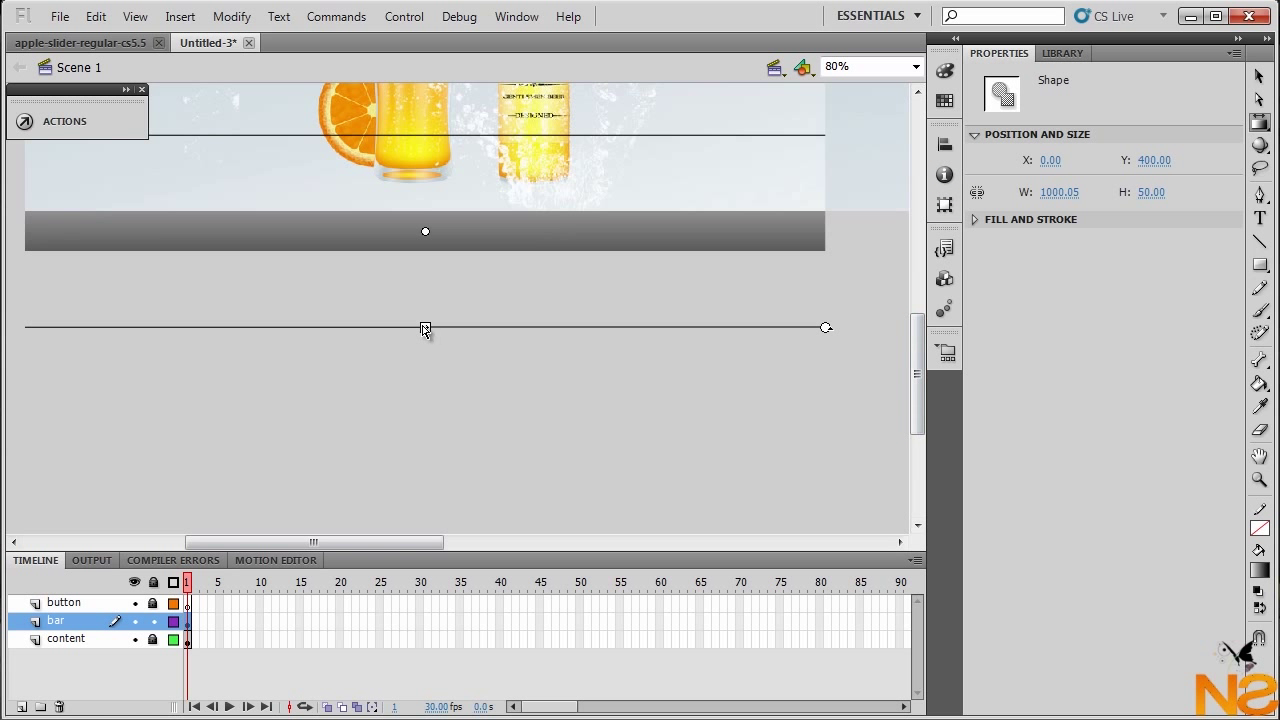
pyautogui.moveTo(425, 328); pyautogui.dragTo(425, 251)
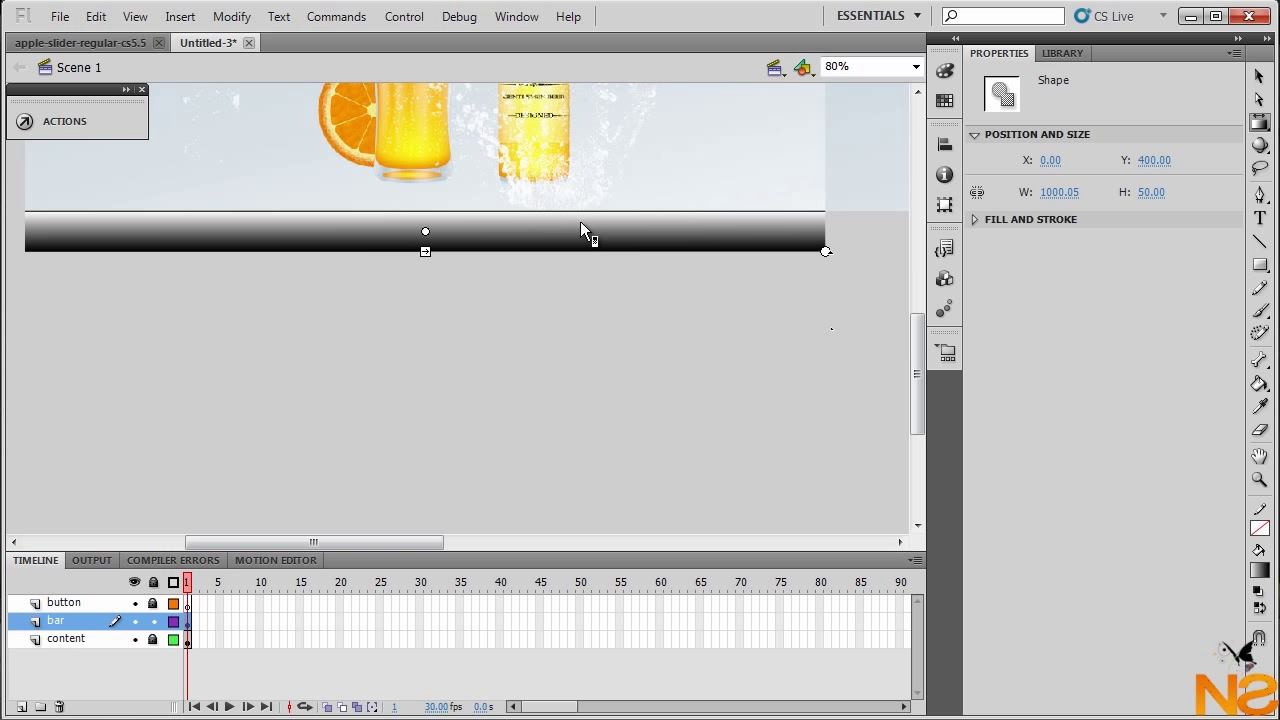
pyautogui.click(1259, 77)
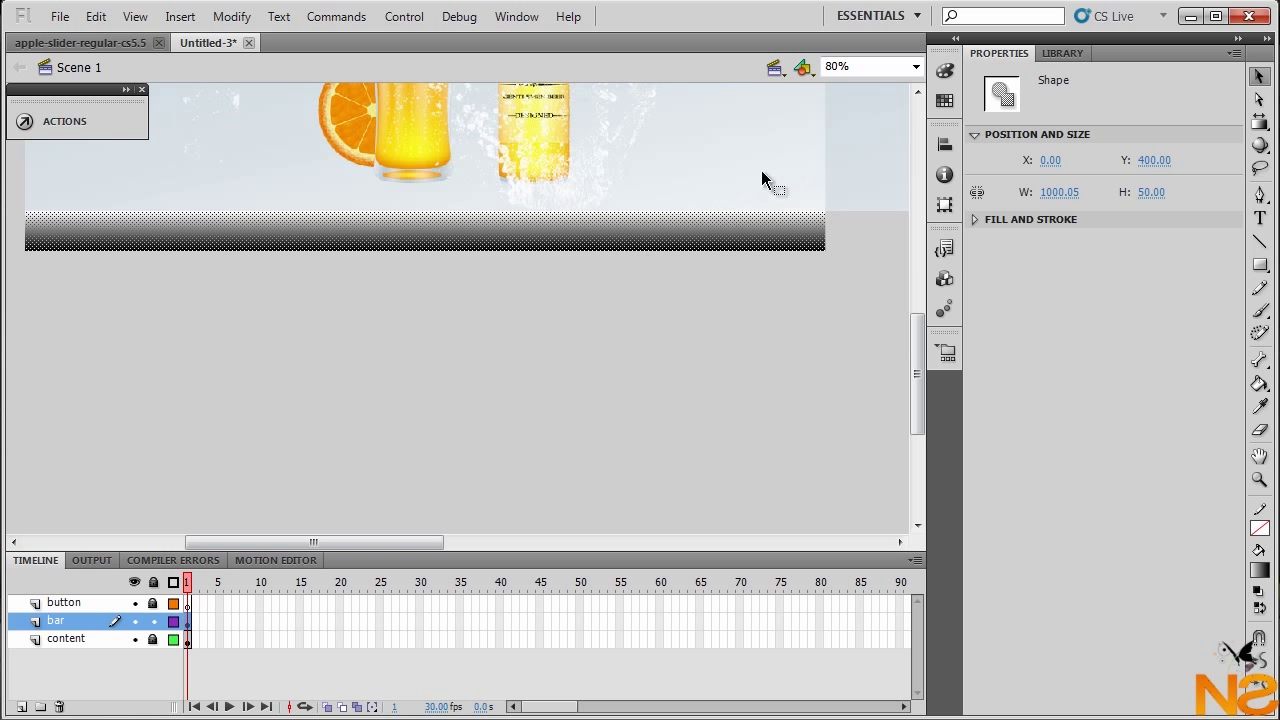
# Recolor the bar's linear gradient so it runs from F2F2F2 at the start to E1E1E1 at the end
pyautogui.click(944, 70)
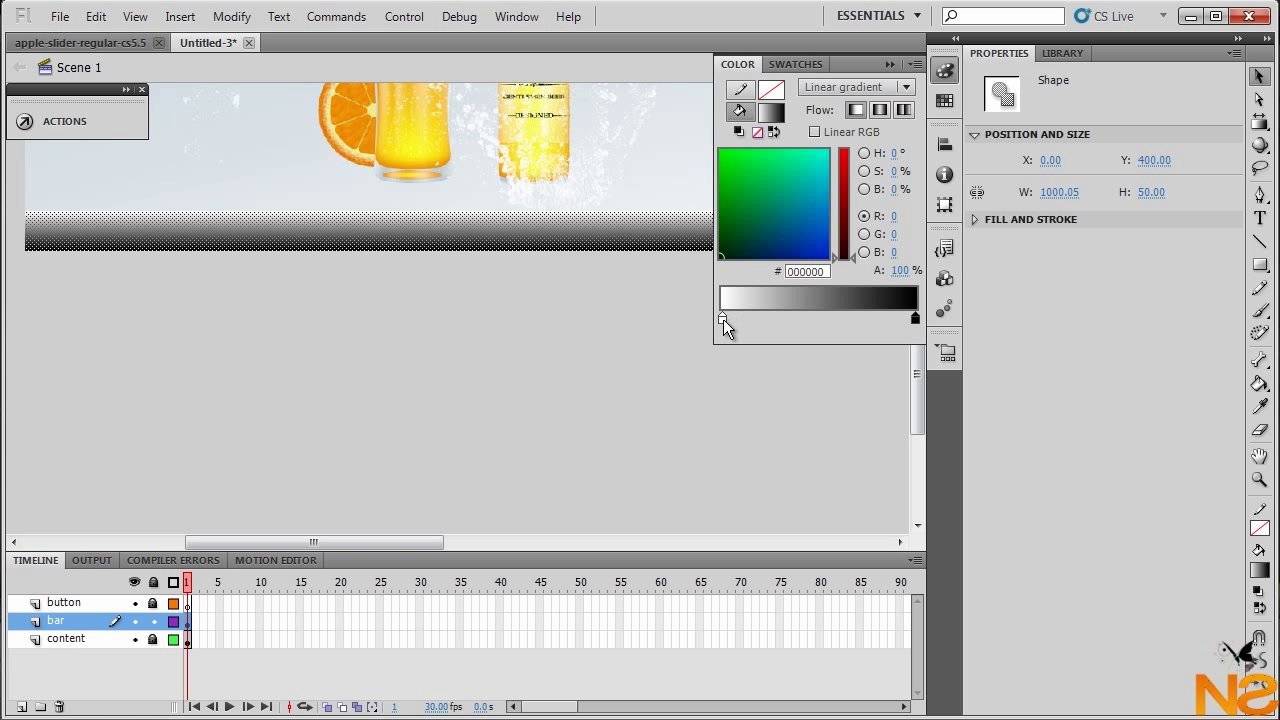
pyautogui.click(722, 315)
pyautogui.write('f2f2f2')
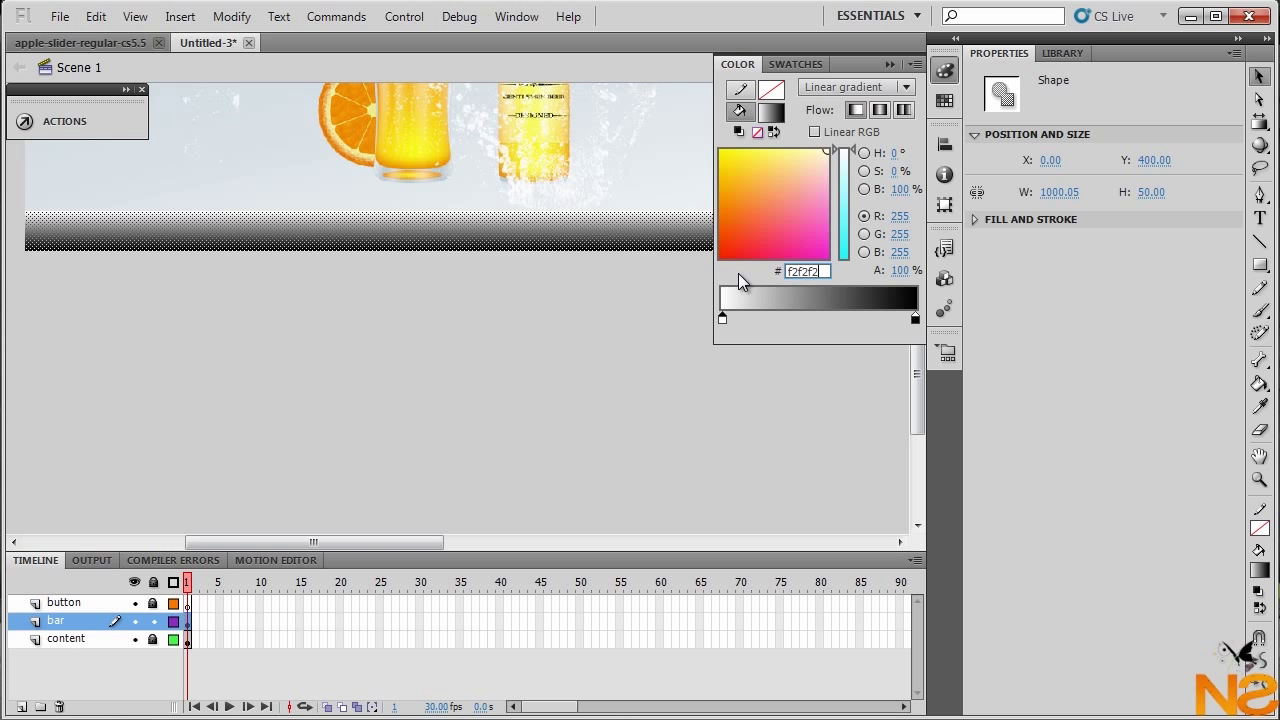
pyautogui.press('Return')
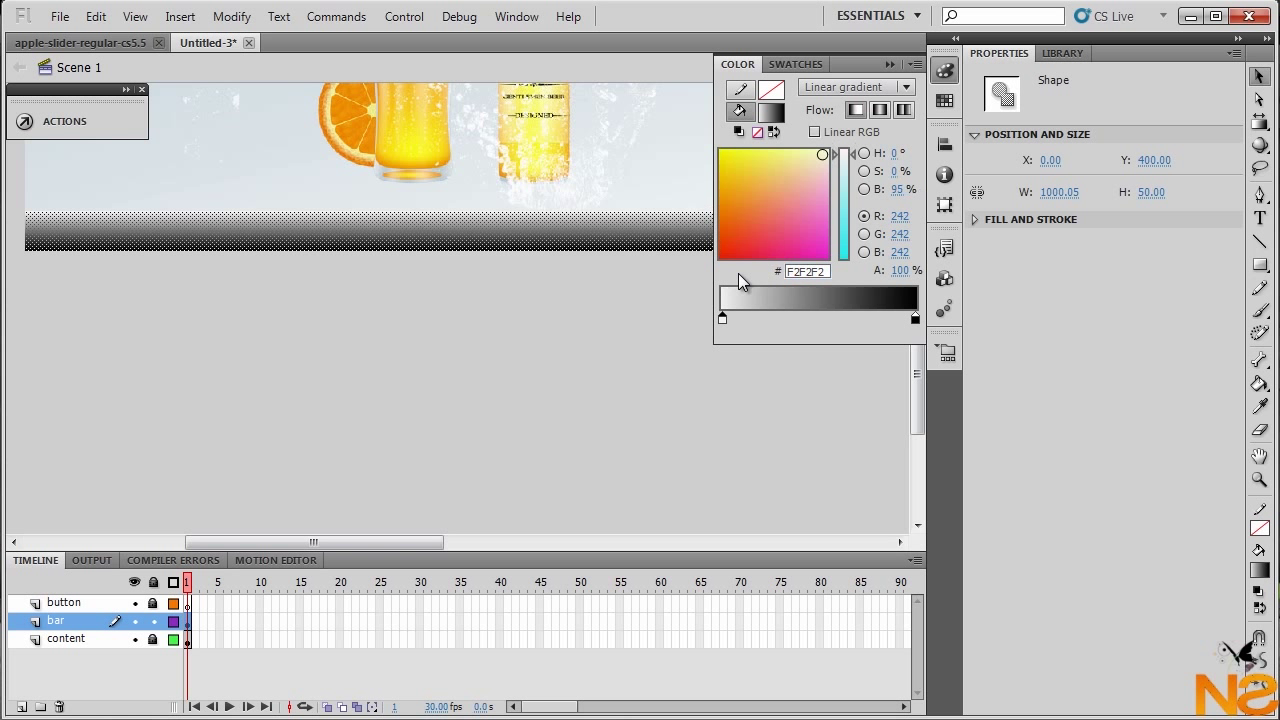
pyautogui.click(914, 318)
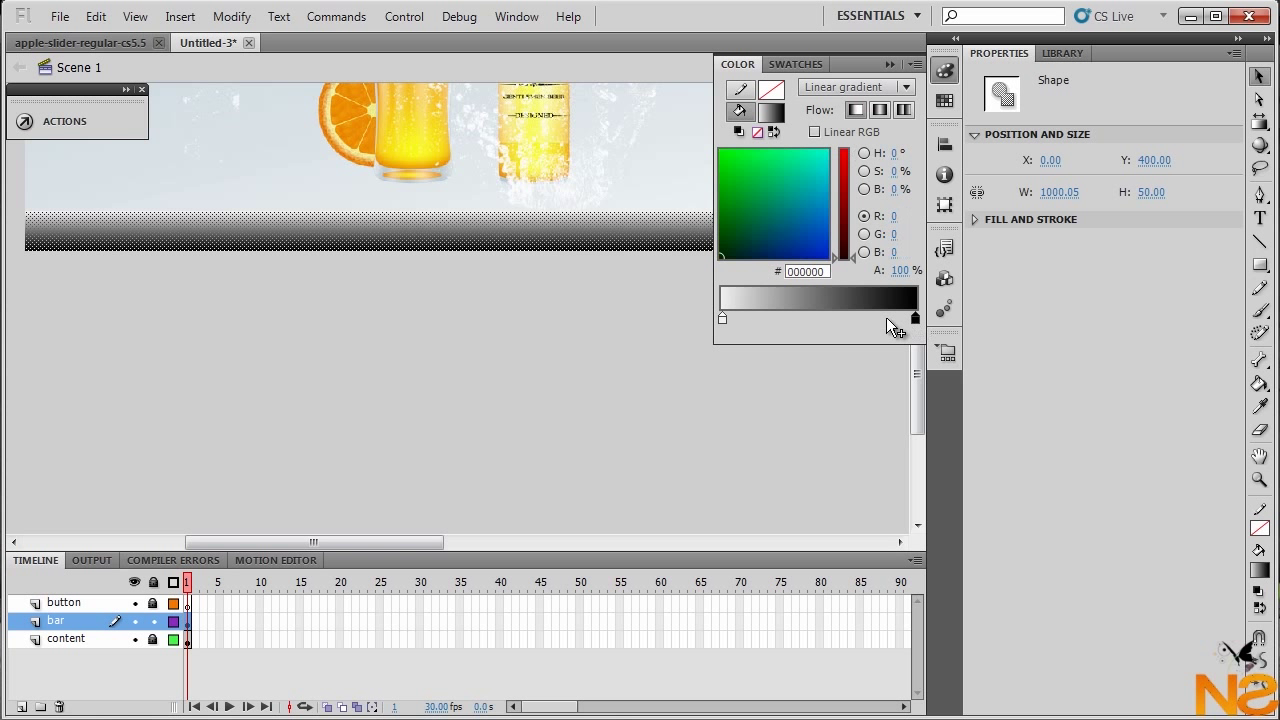
pyautogui.click(828, 271)
pyautogui.write('e')
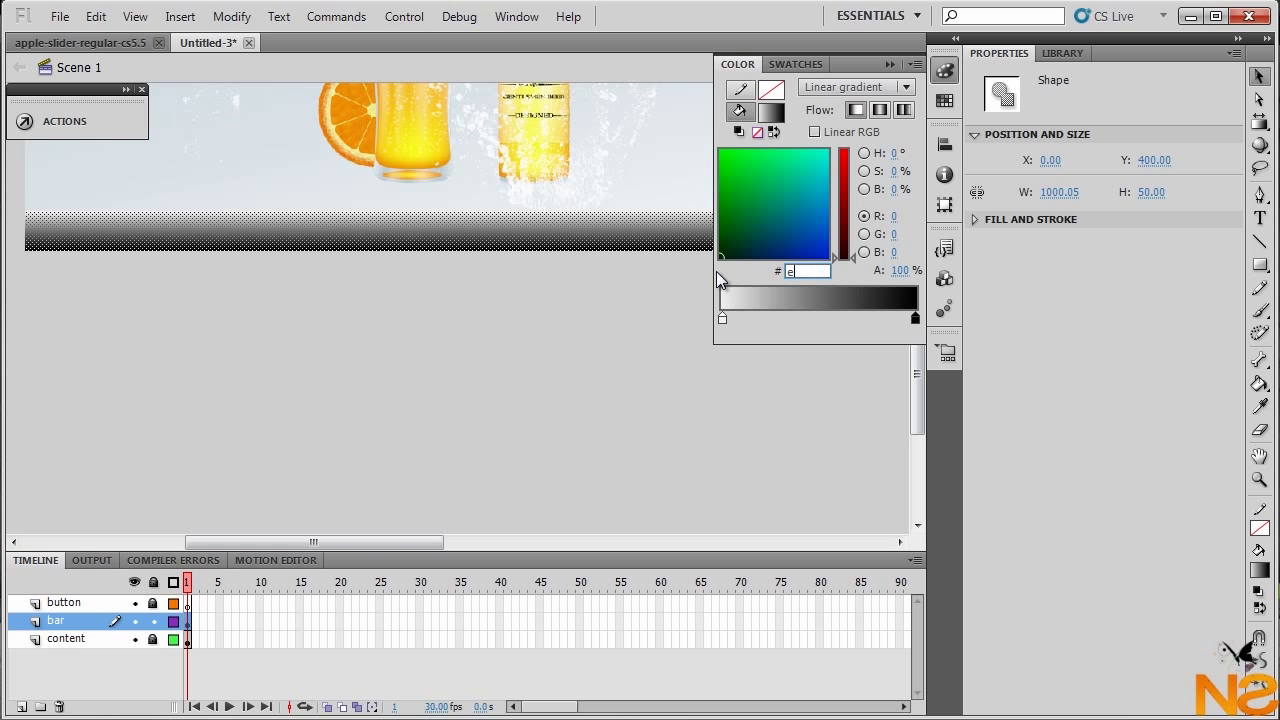
pyautogui.write('1e1e1')
pyautogui.press('Return')
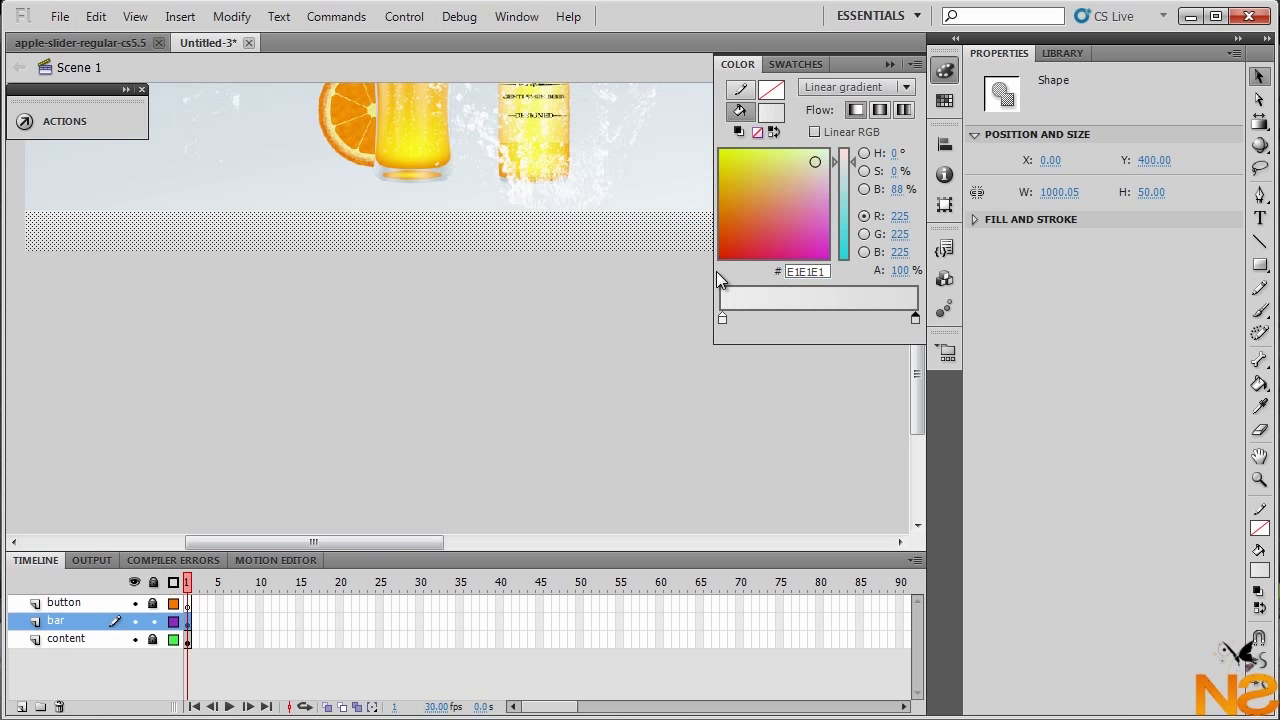
pyautogui.click(657, 323)
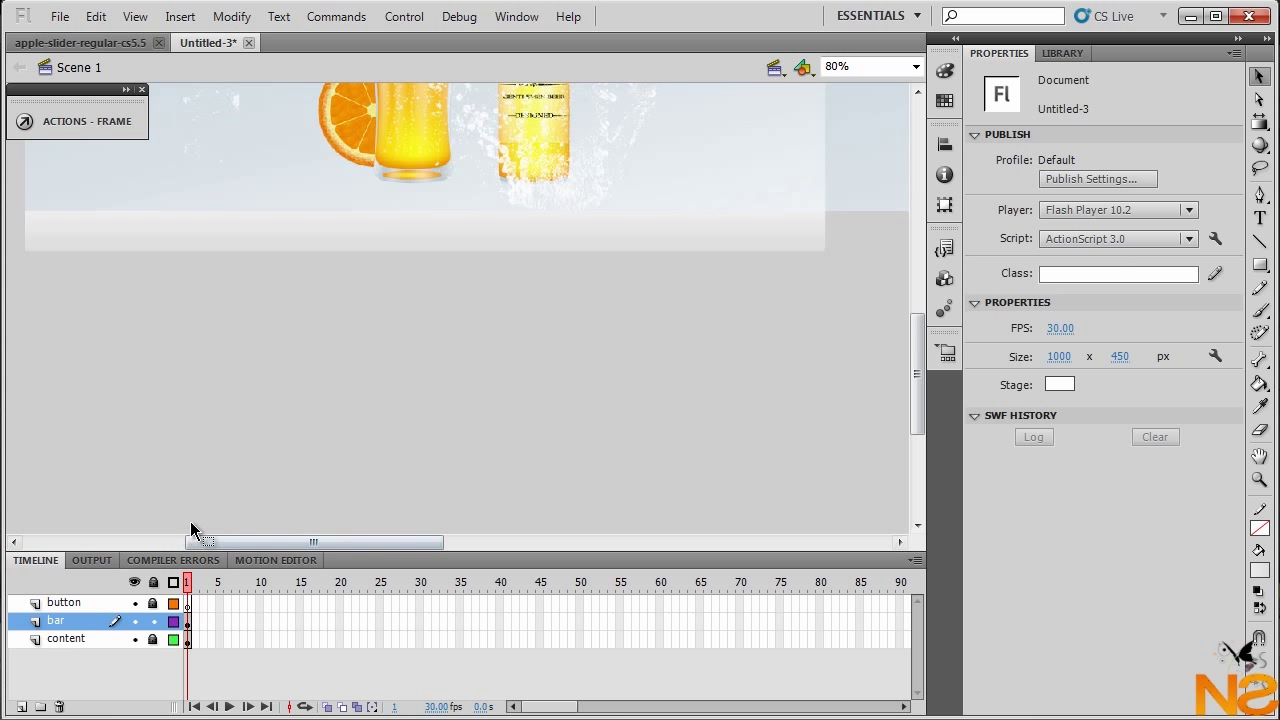
# Lock the bar layer, unlock the button layer and draw a borderless green rectangle about 134 by 80 on it
pyautogui.click(153, 621)
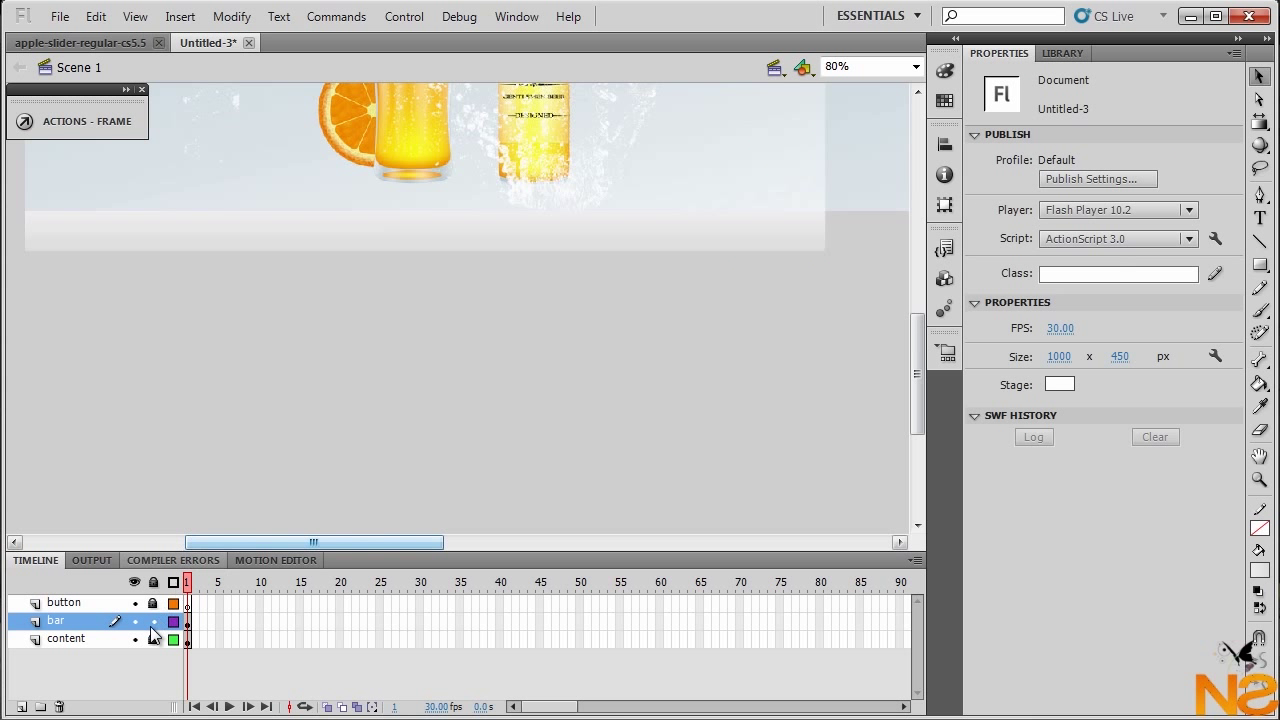
pyautogui.click(62, 603)
pyautogui.moveTo(926, 356); pyautogui.dragTo(921, 308)
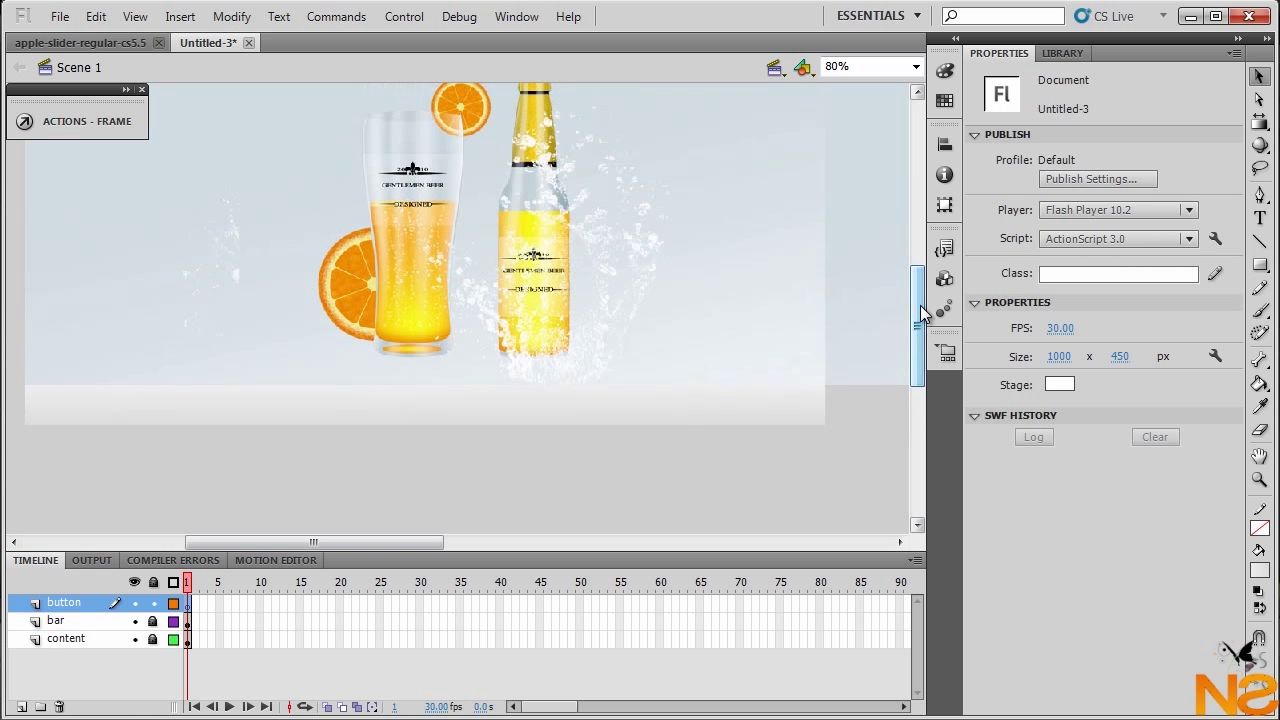
pyautogui.click(1263, 268)
pyautogui.click(1176, 162)
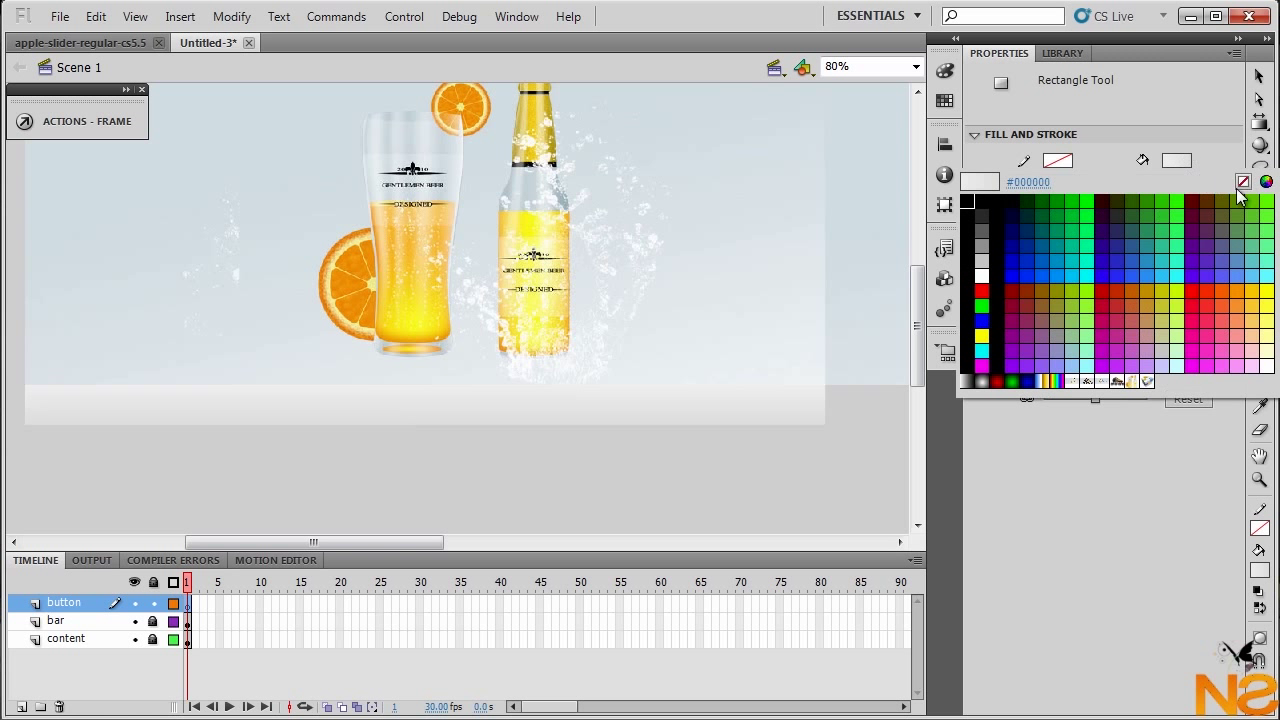
pyautogui.click(981, 306)
pyautogui.moveTo(332, 234); pyautogui.dragTo(439, 298)
pyautogui.press('v')
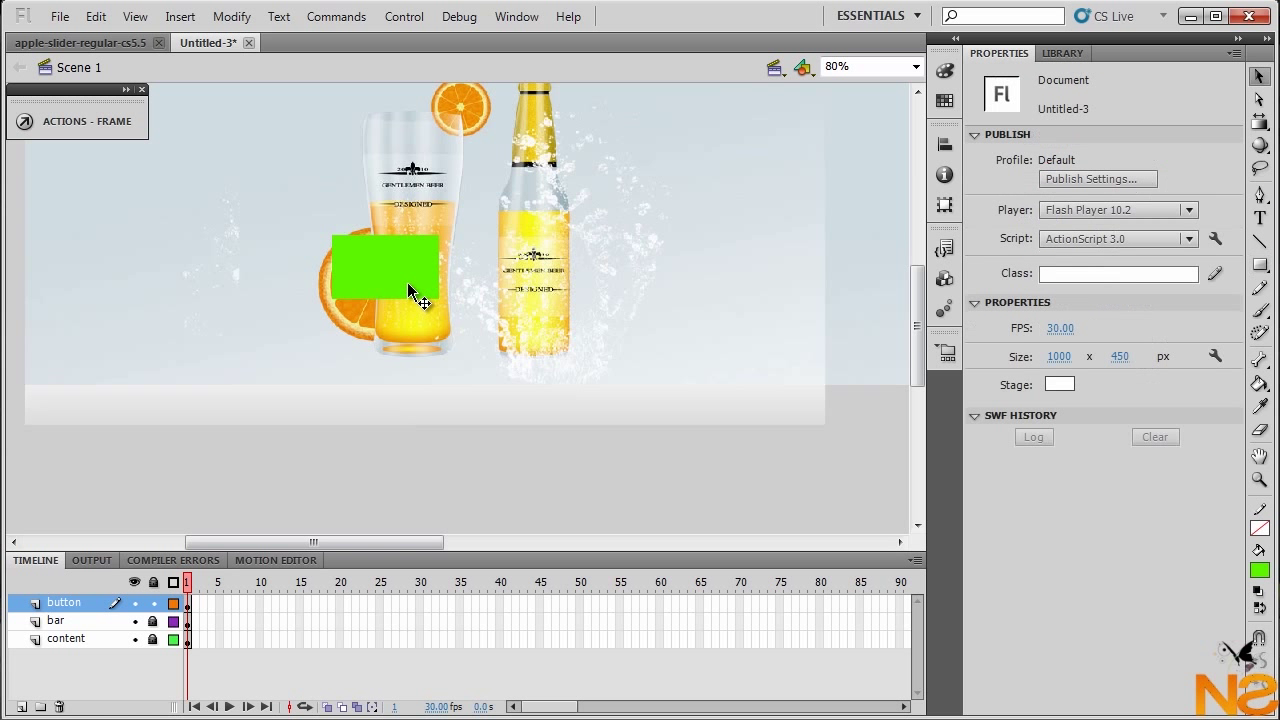
# Set the green rectangle on the button layer to a width of 60 and a height of 50
pyautogui.click(410, 290)
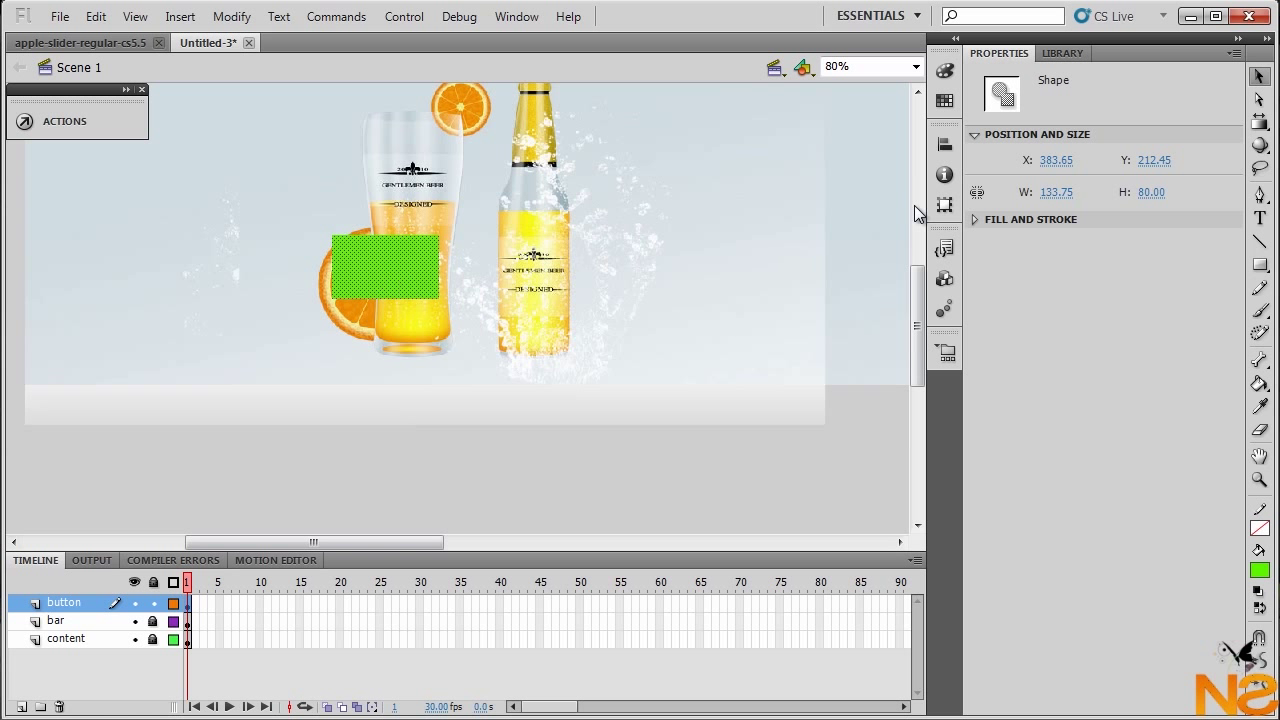
pyautogui.click(1055, 192)
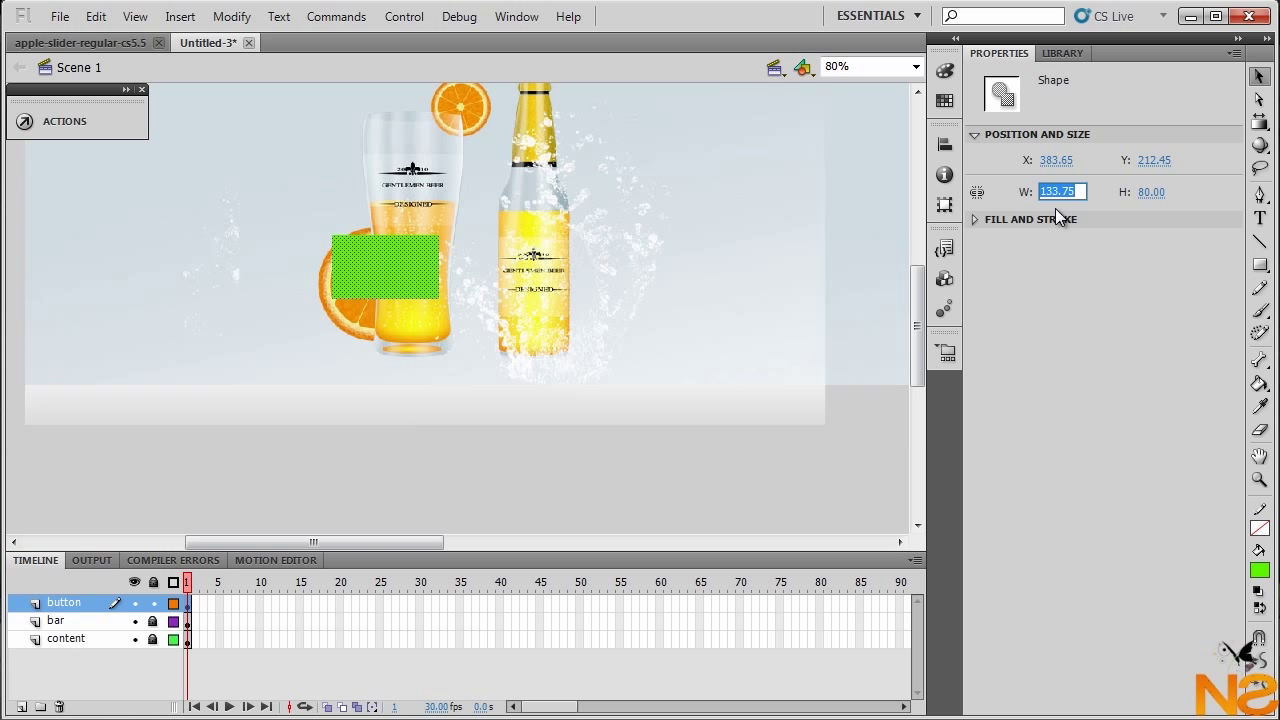
pyautogui.write('60')
pyautogui.click(1145, 192)
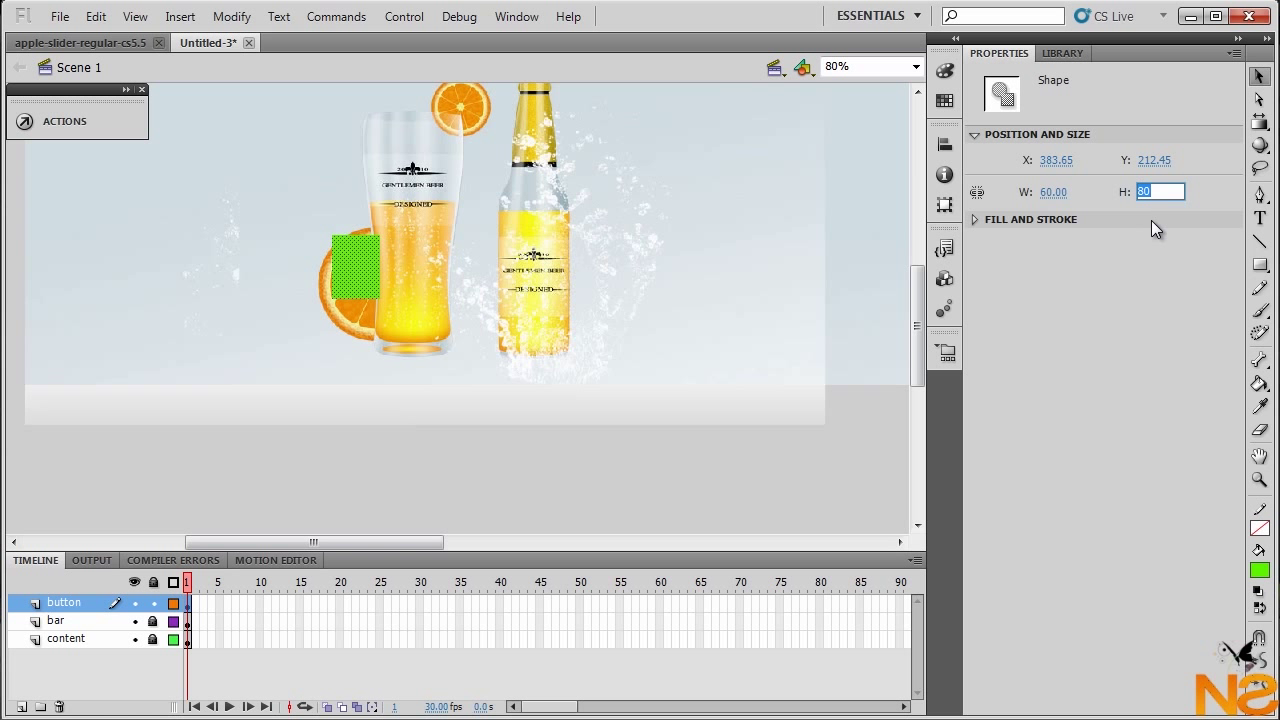
pyautogui.write('50')
pyautogui.press('Return')
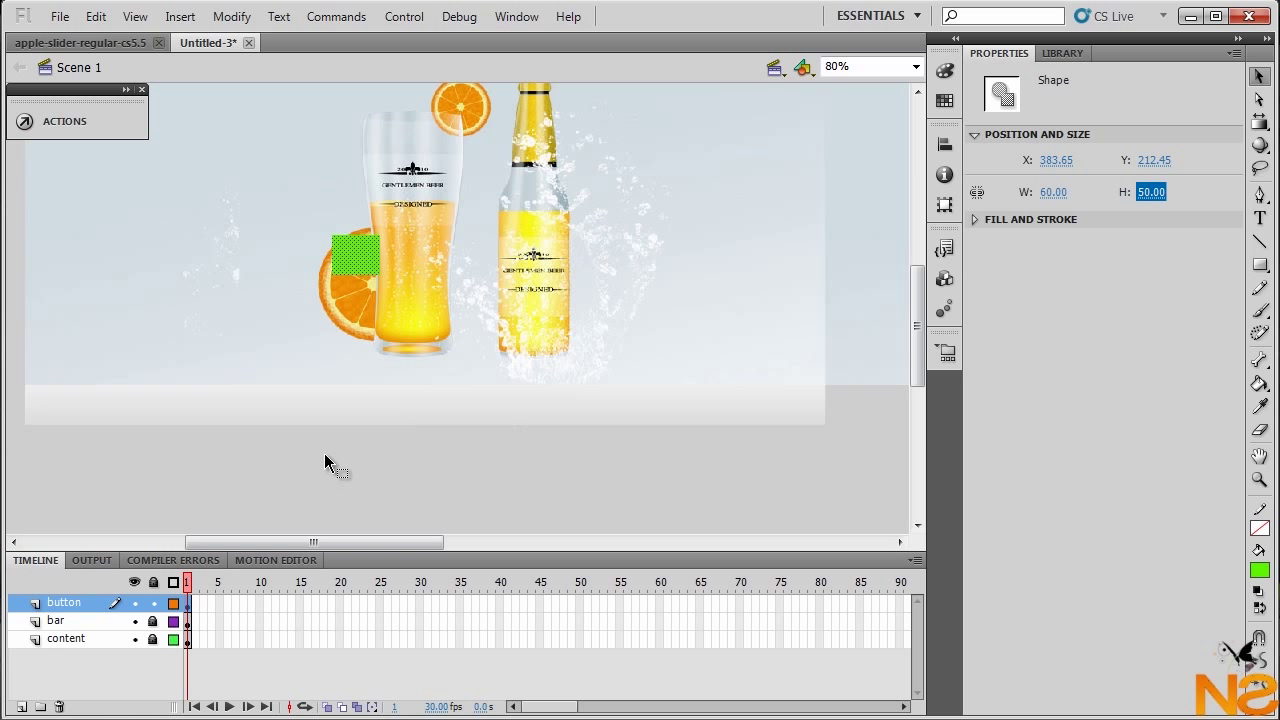
# Align the green rectangle to the stage's bottom edge and center it horizontally on the stage
pyautogui.click(371, 270)
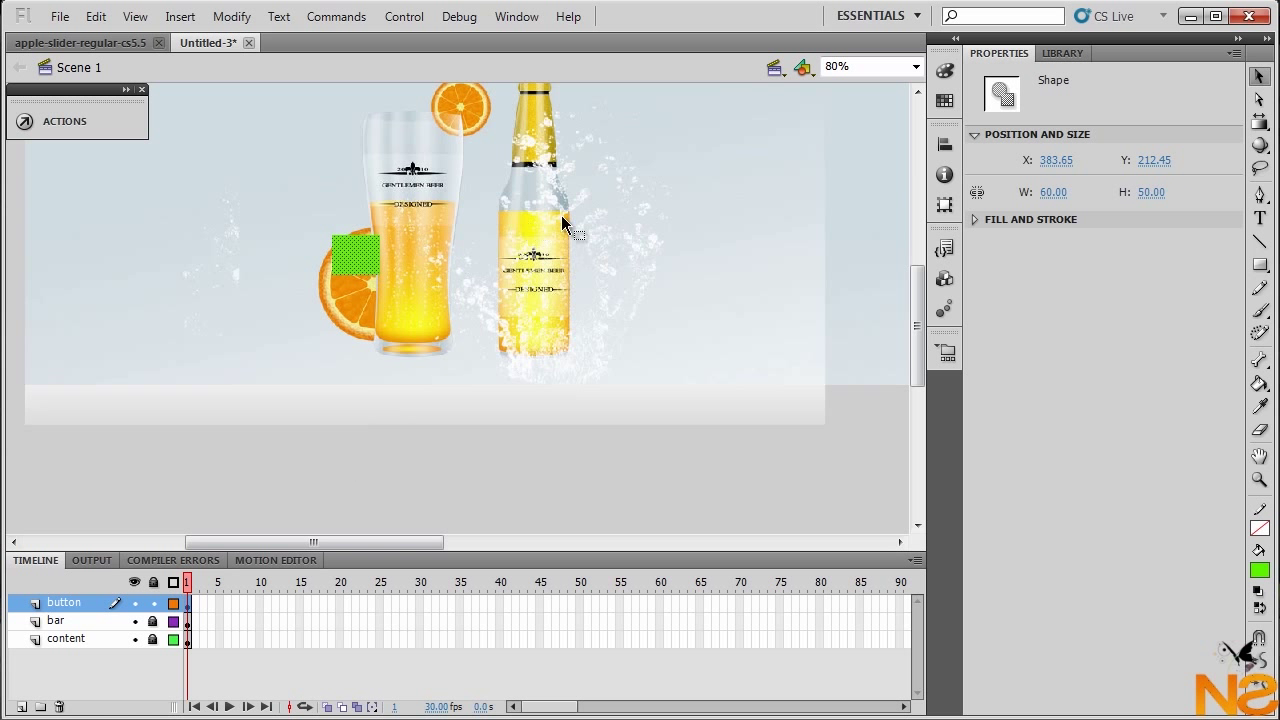
pyautogui.click(945, 143)
pyautogui.click(894, 188)
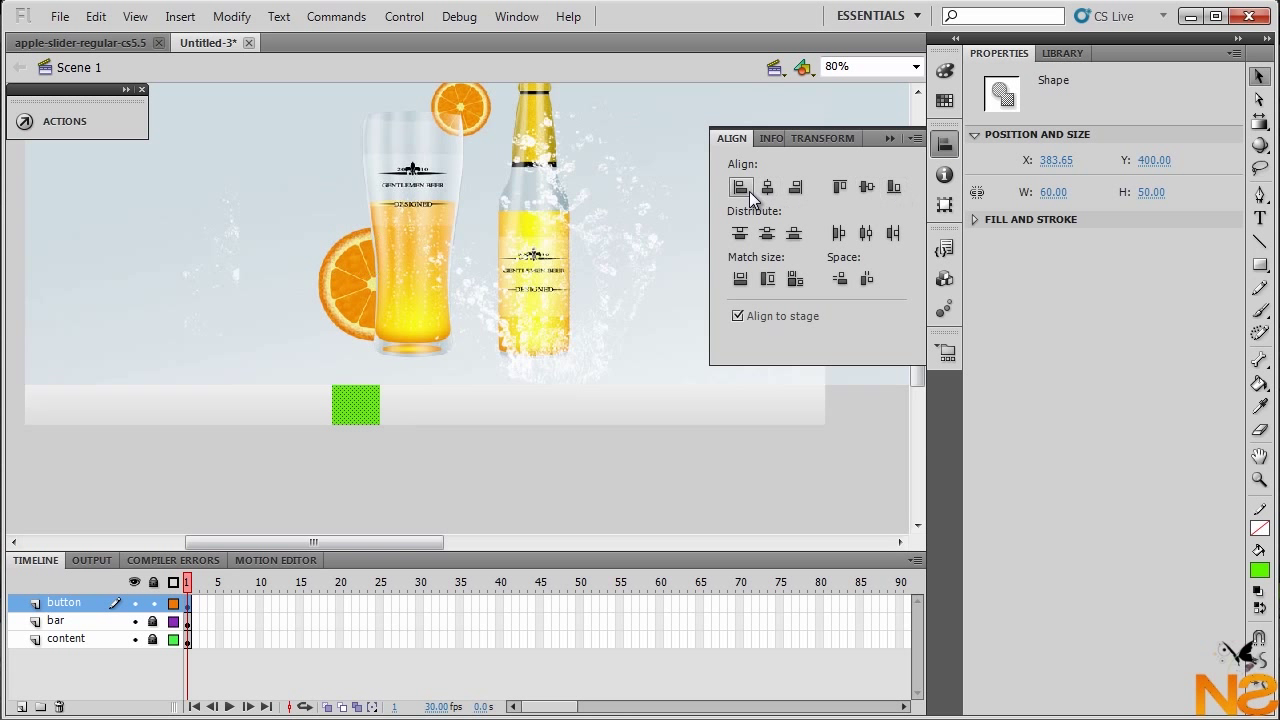
pyautogui.click(767, 187)
pyautogui.click(434, 414)
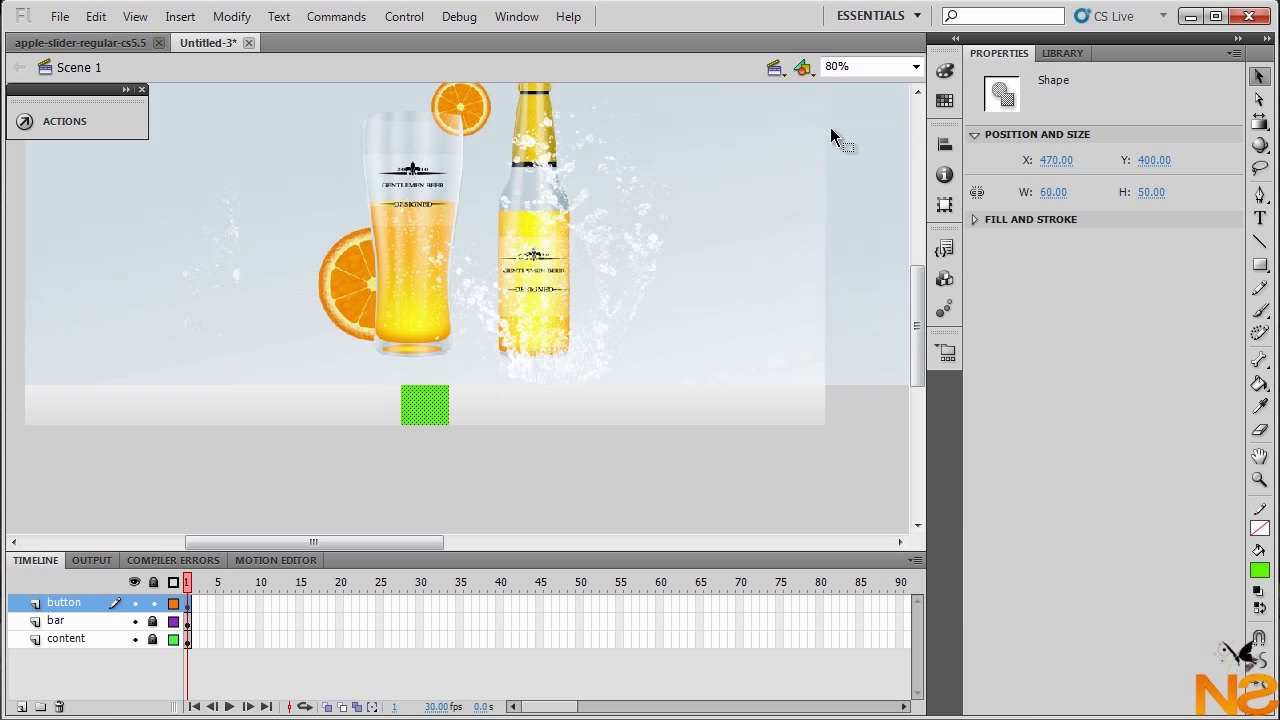
# Change the rectangle's fill to the white-to-black radial gradient and recolor its white center stop to black
pyautogui.click(945, 70)
pyautogui.click(772, 111)
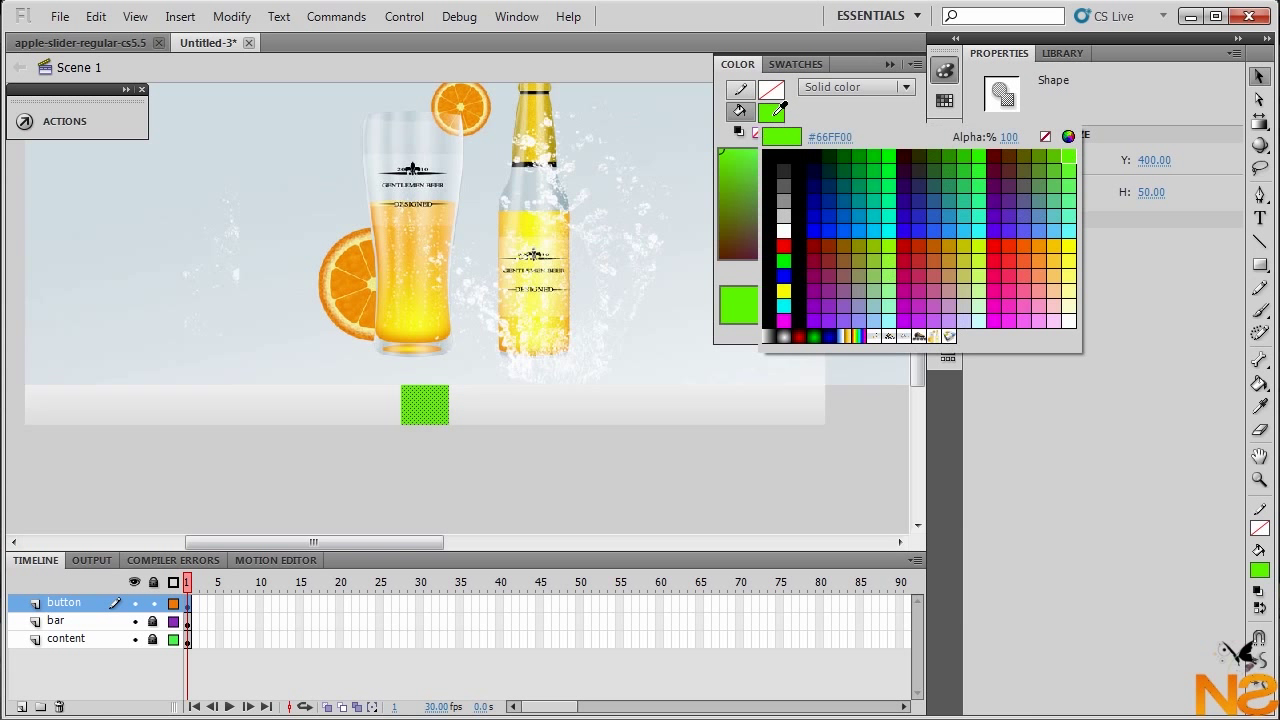
pyautogui.click(783, 336)
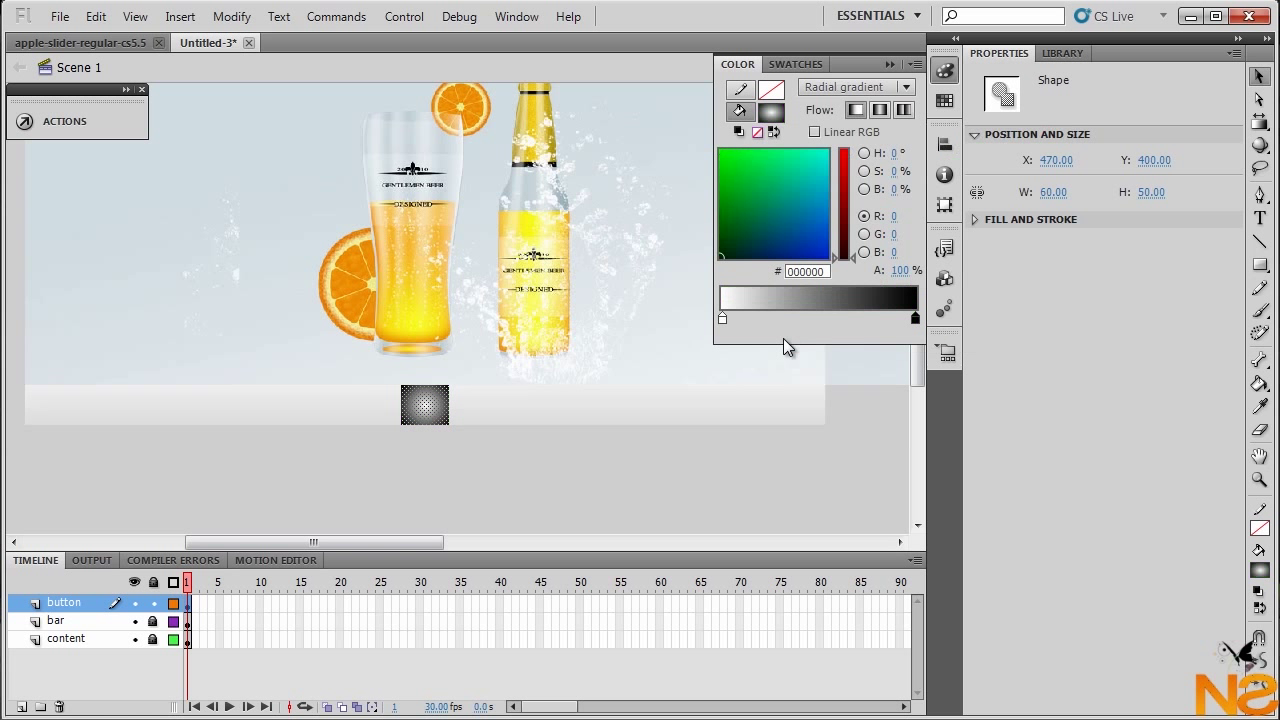
pyautogui.doubleClick(721, 317)
pyautogui.click(730, 359)
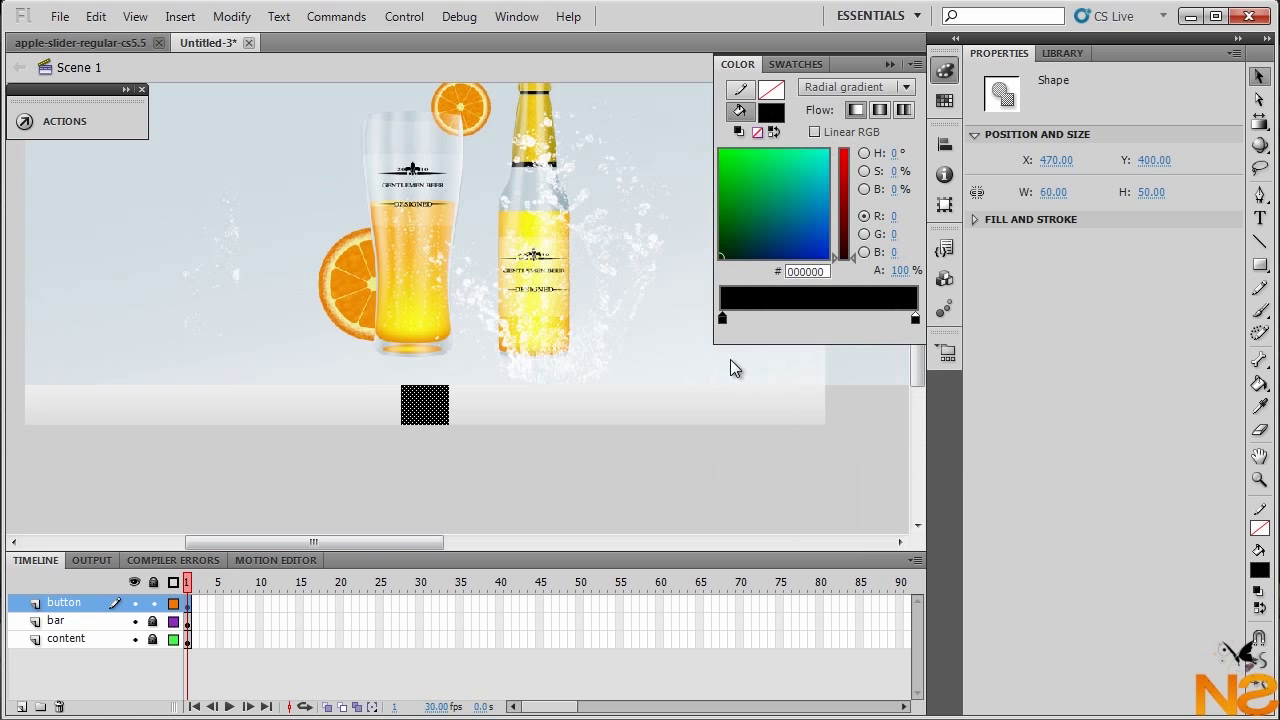
# Set the alpha of the radial gradient's center stop to 0% and its outer stop to 10%
pyautogui.click(898, 271)
pyautogui.write('0')
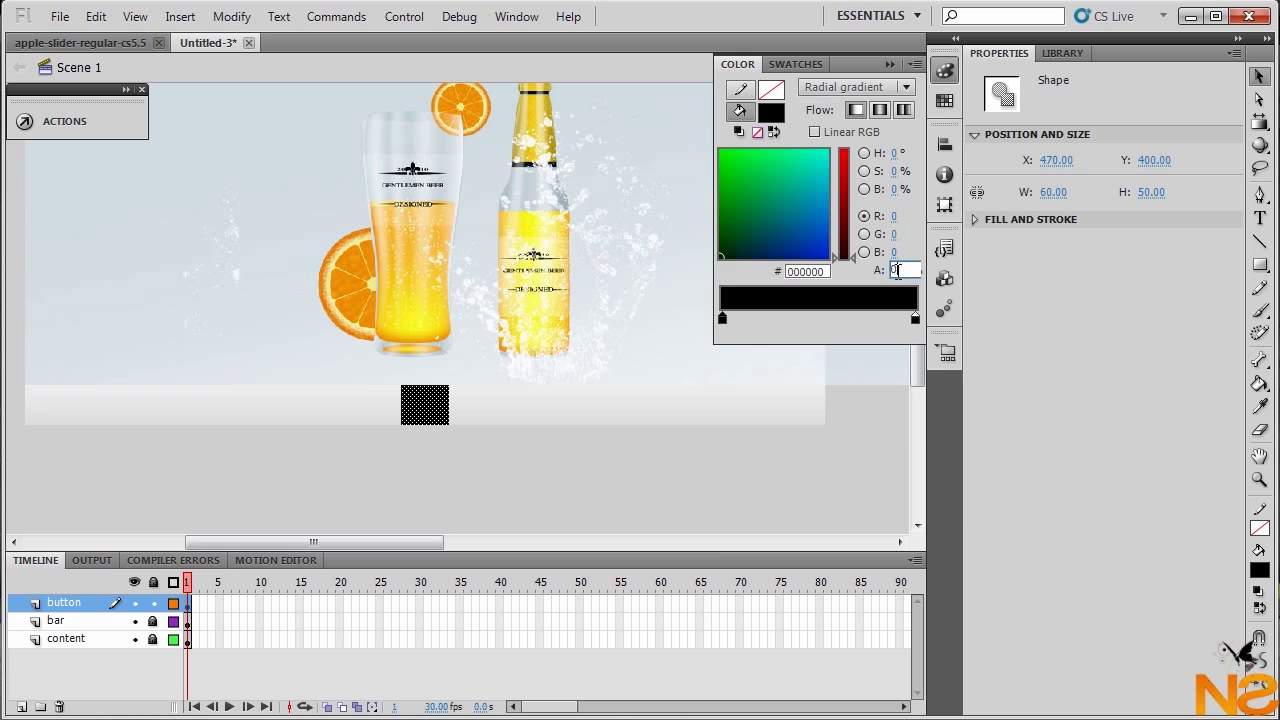
pyautogui.click(915, 318)
pyautogui.click(900, 270)
pyautogui.write('1')
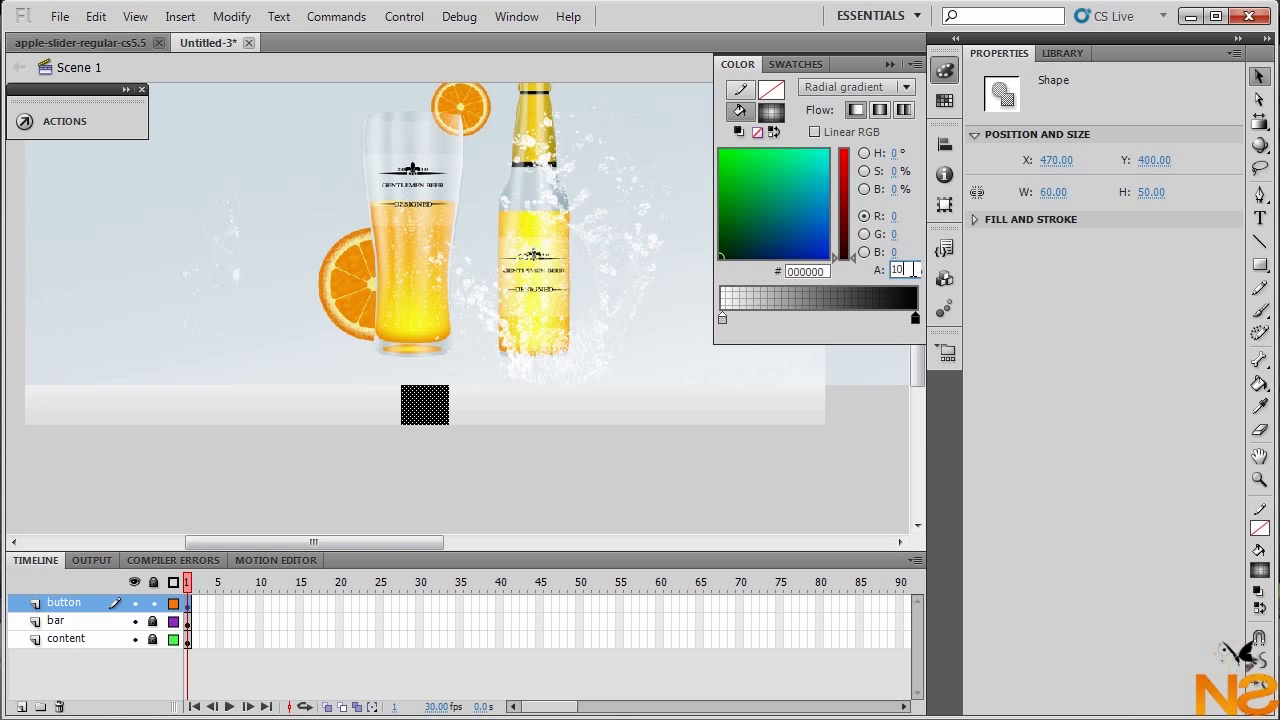
pyautogui.press('Return')
pyautogui.click(830, 457)
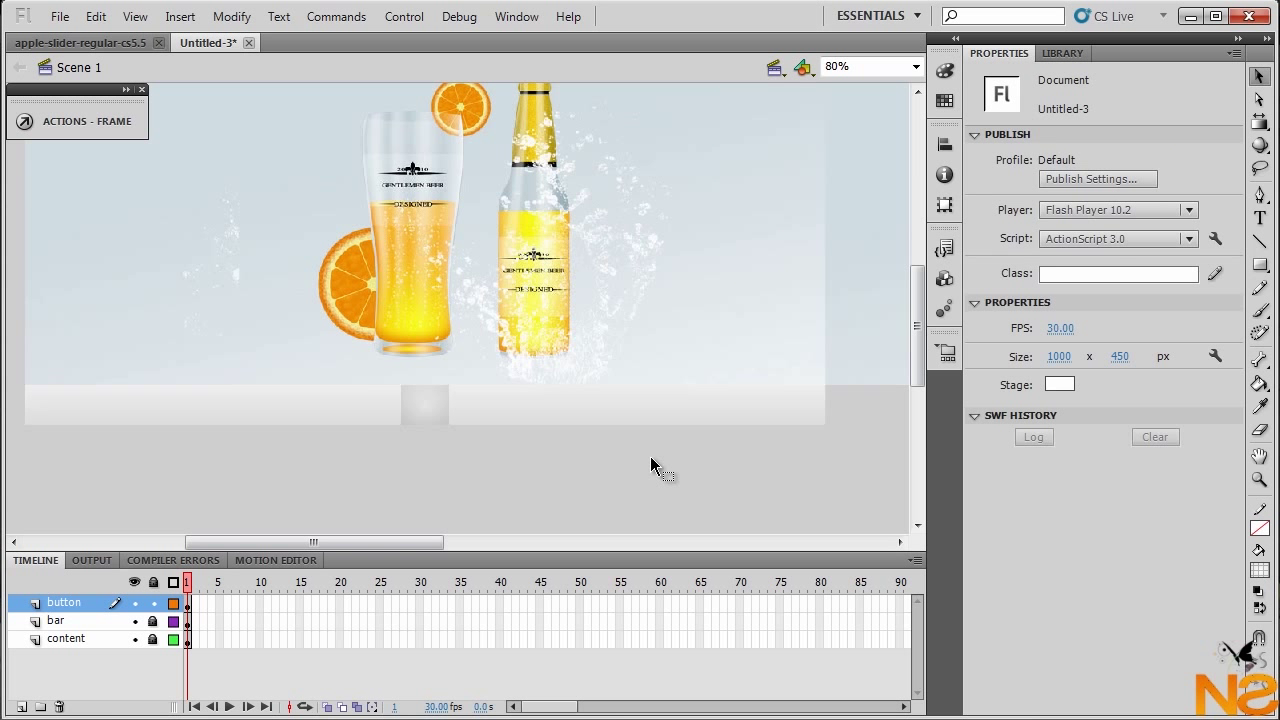
# Convert the shaded rectangle to a movie clip symbol named one with its registration point at the center
pyautogui.moveTo(382, 384); pyautogui.dragTo(463, 436)
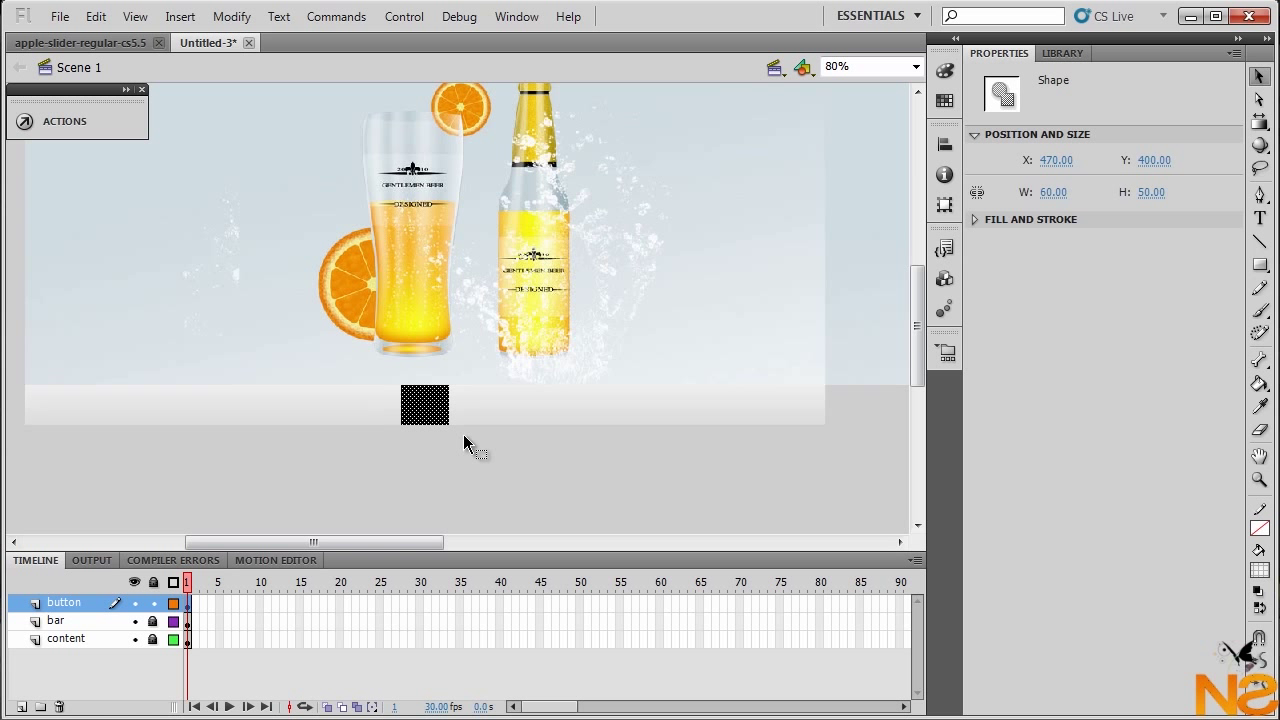
pyautogui.press('F8')
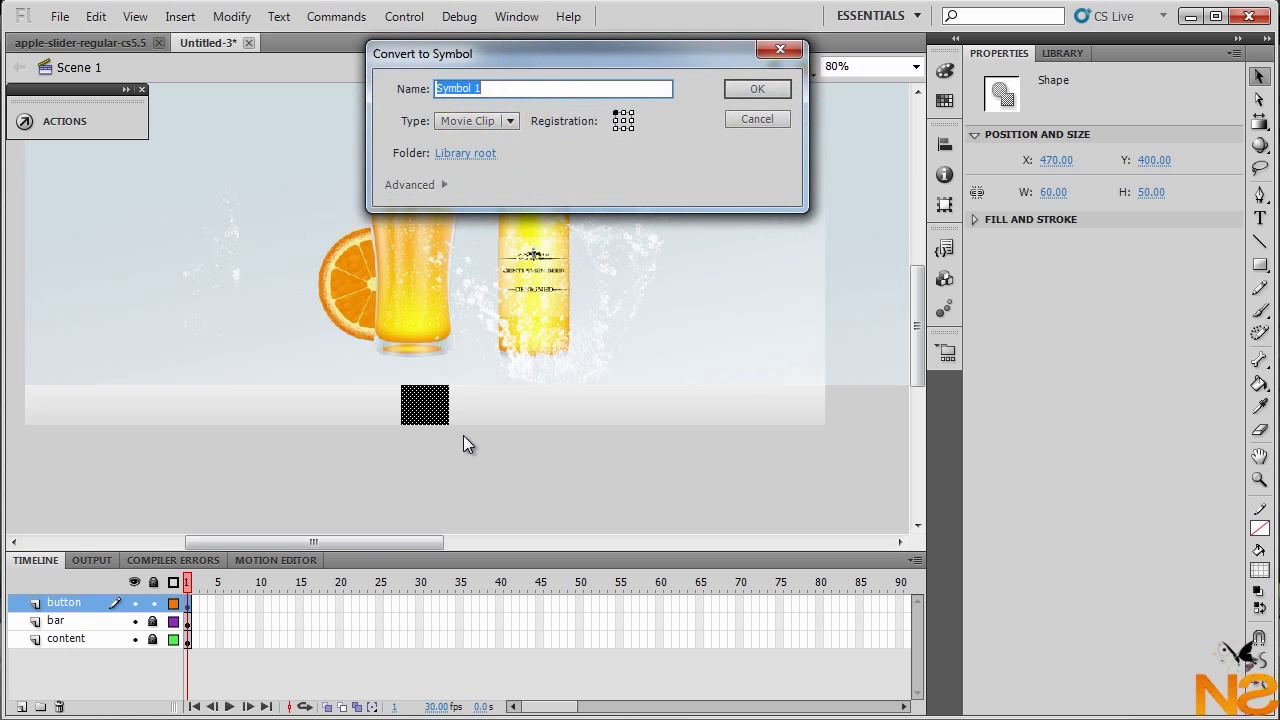
pyautogui.click(623, 121)
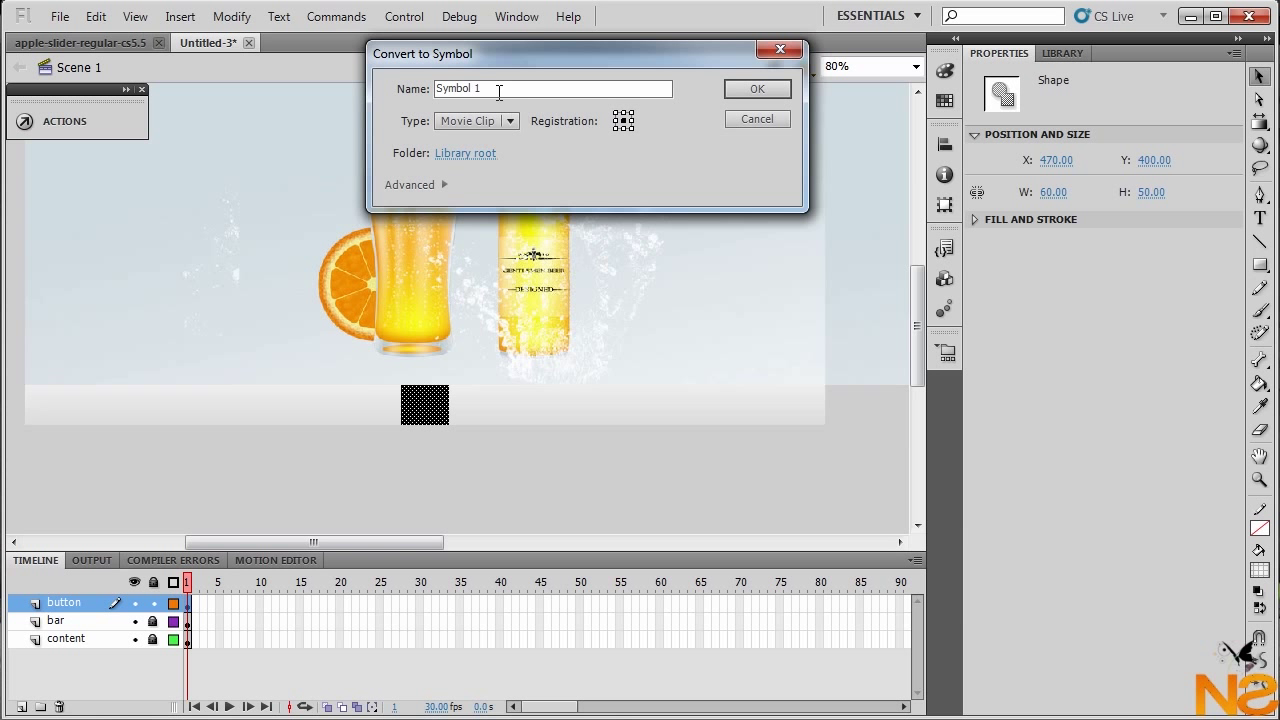
pyautogui.write('one')
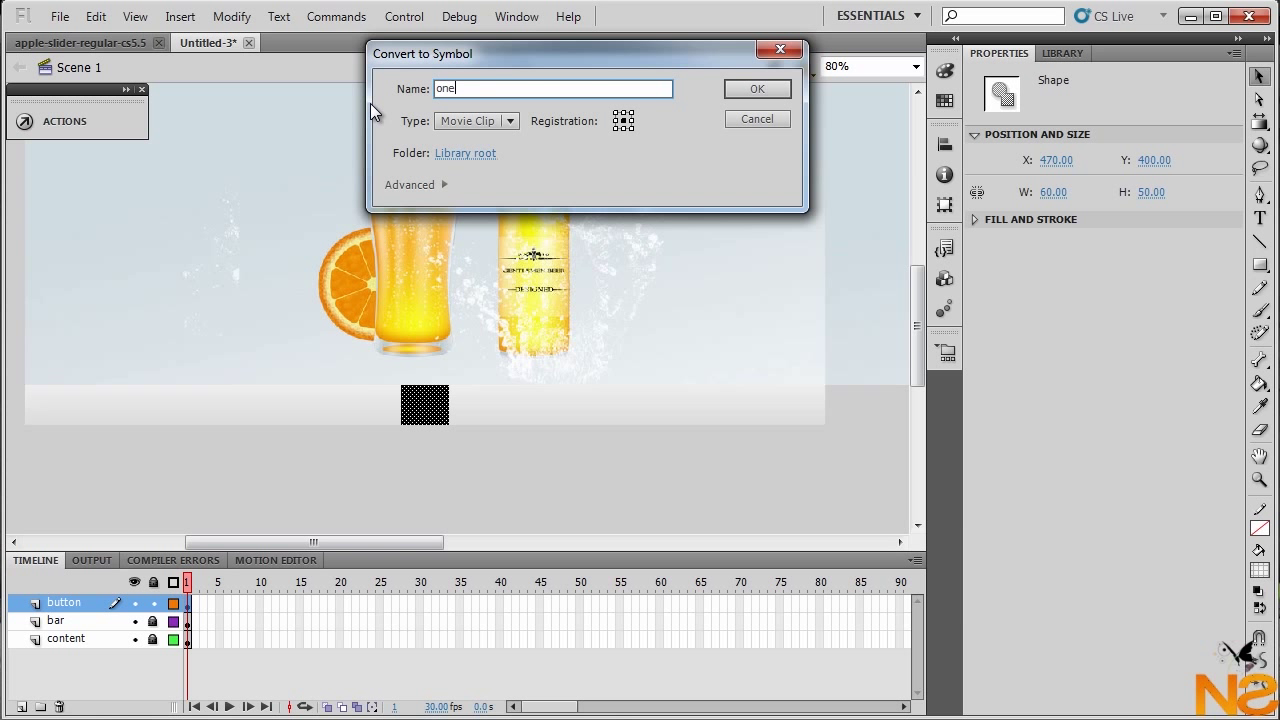
pyautogui.press('Return')
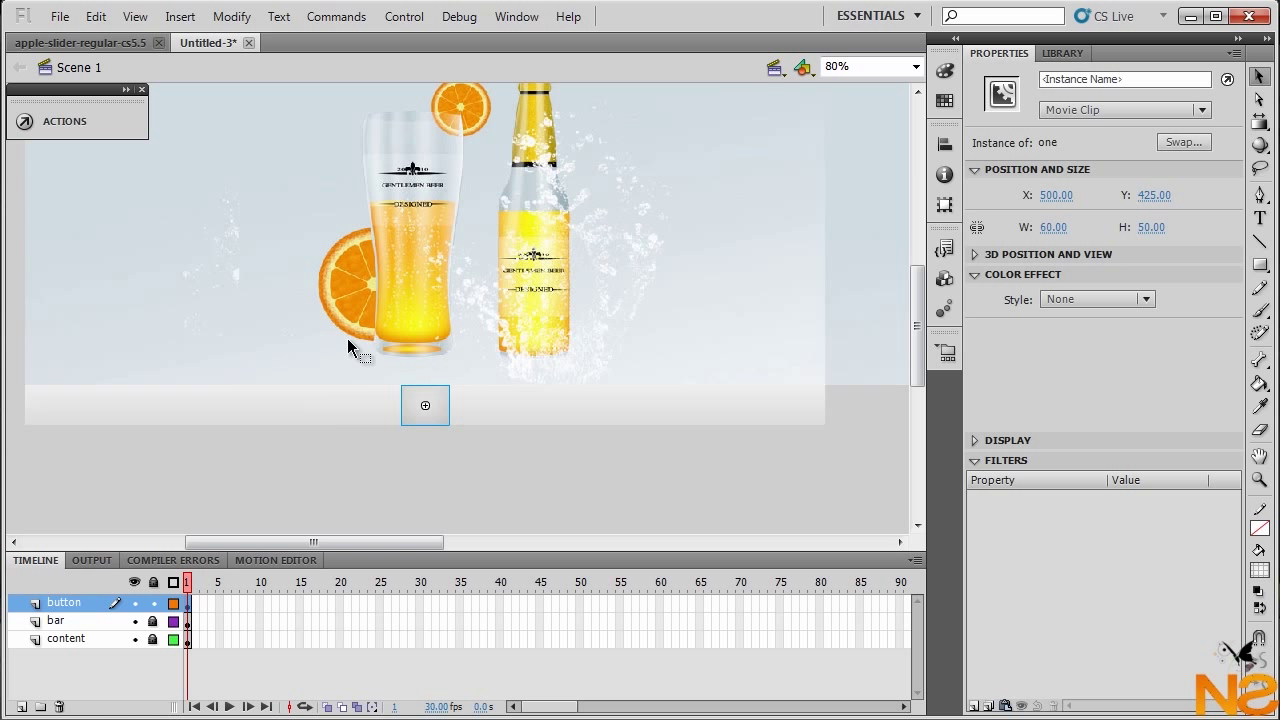
# Draw a vertical line about 95 high with a stroke of 1 to the left of the orange slice and select it
pyautogui.click(1259, 241)
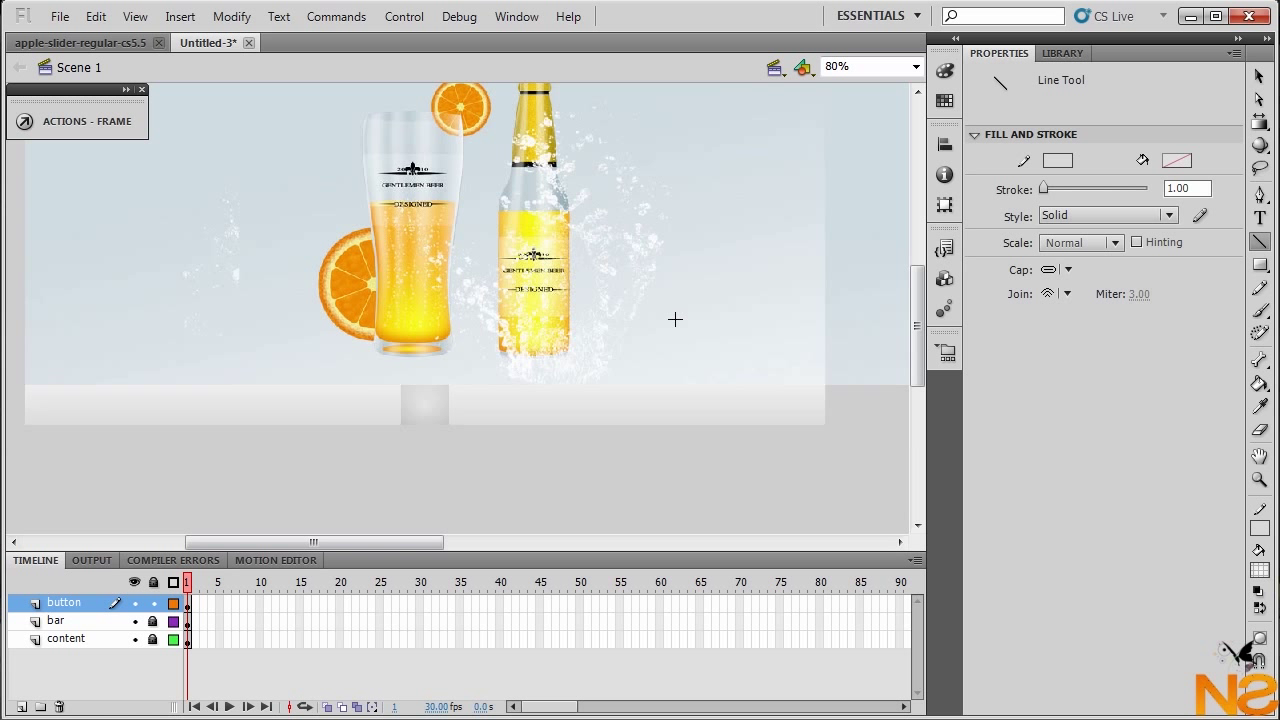
pyautogui.moveTo(301, 245); pyautogui.dragTo(298, 321)
pyautogui.press('v')
pyautogui.moveTo(260, 237); pyautogui.dragTo(317, 332)
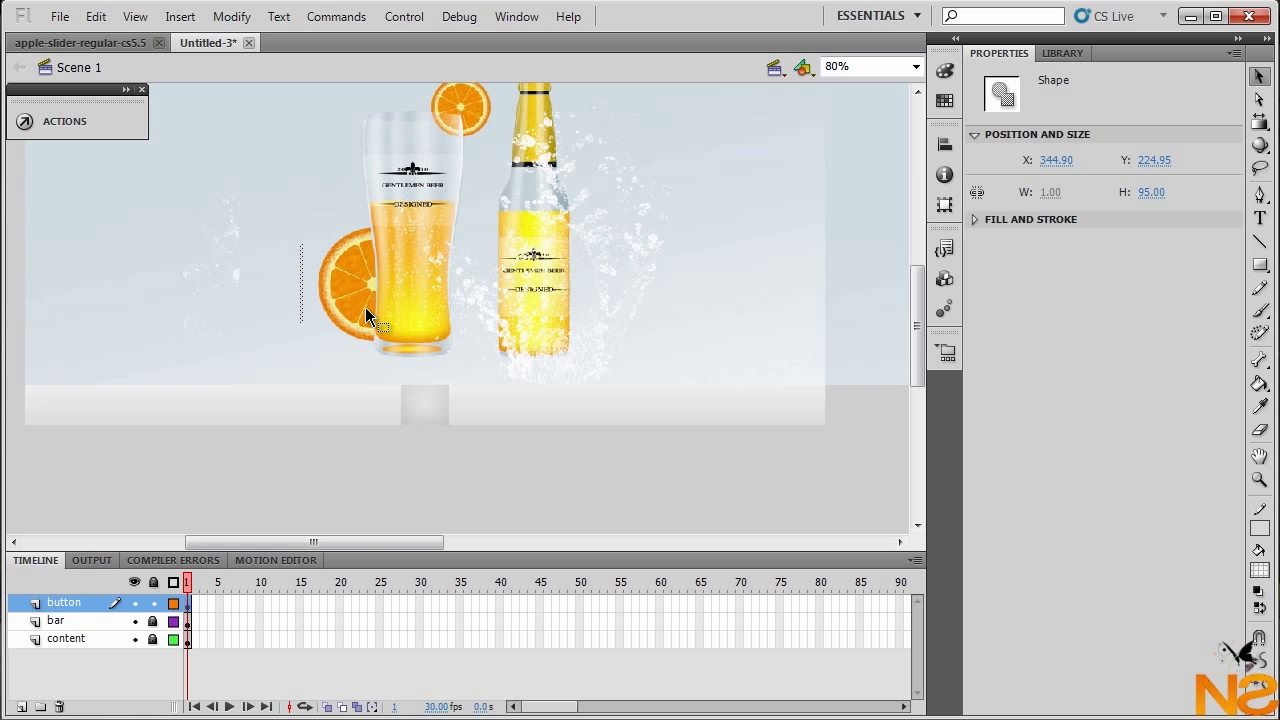
# Set the vertical line's height to 50 and align it to the stage's bottom edge
pyautogui.click(1148, 192)
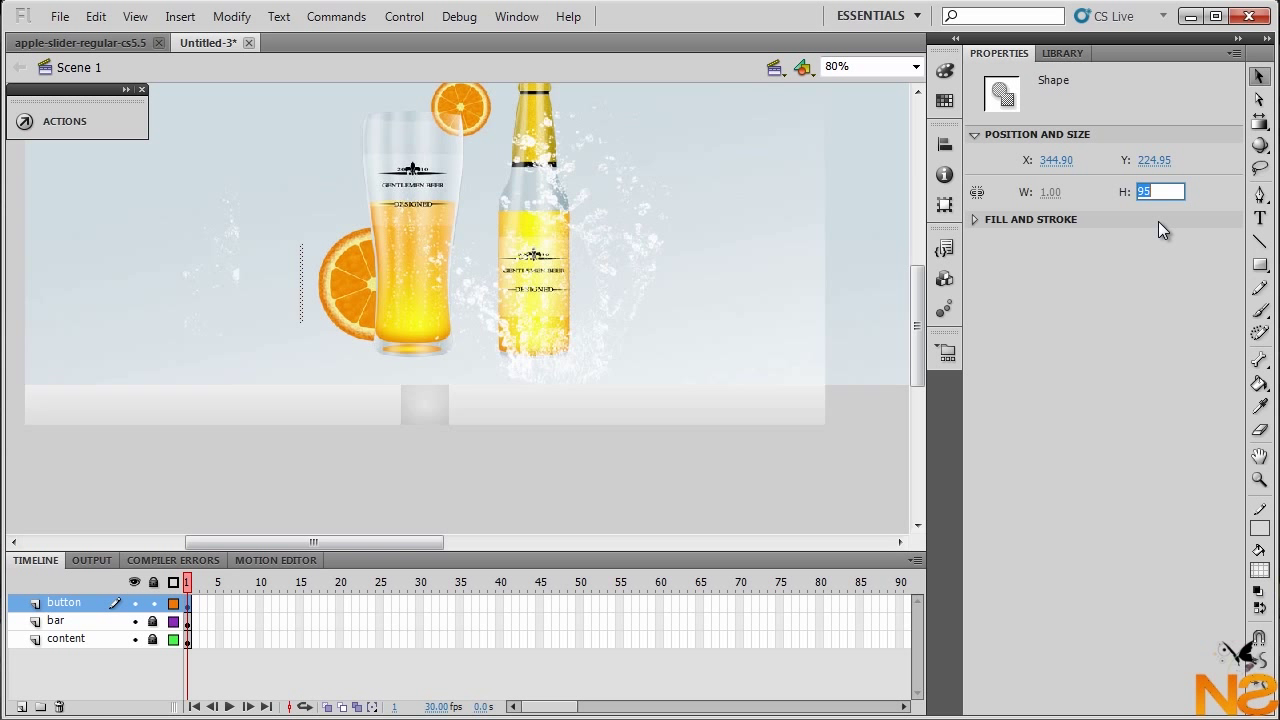
pyautogui.press('Return')
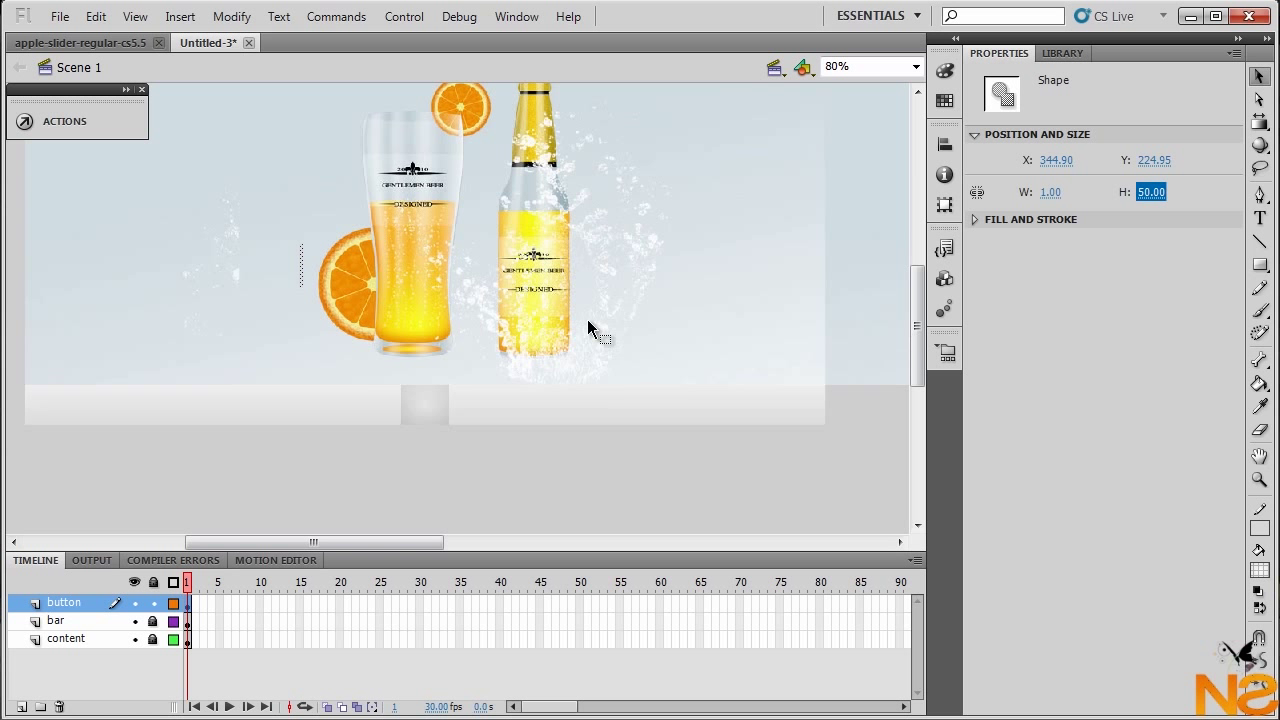
pyautogui.click(944, 143)
pyautogui.click(894, 187)
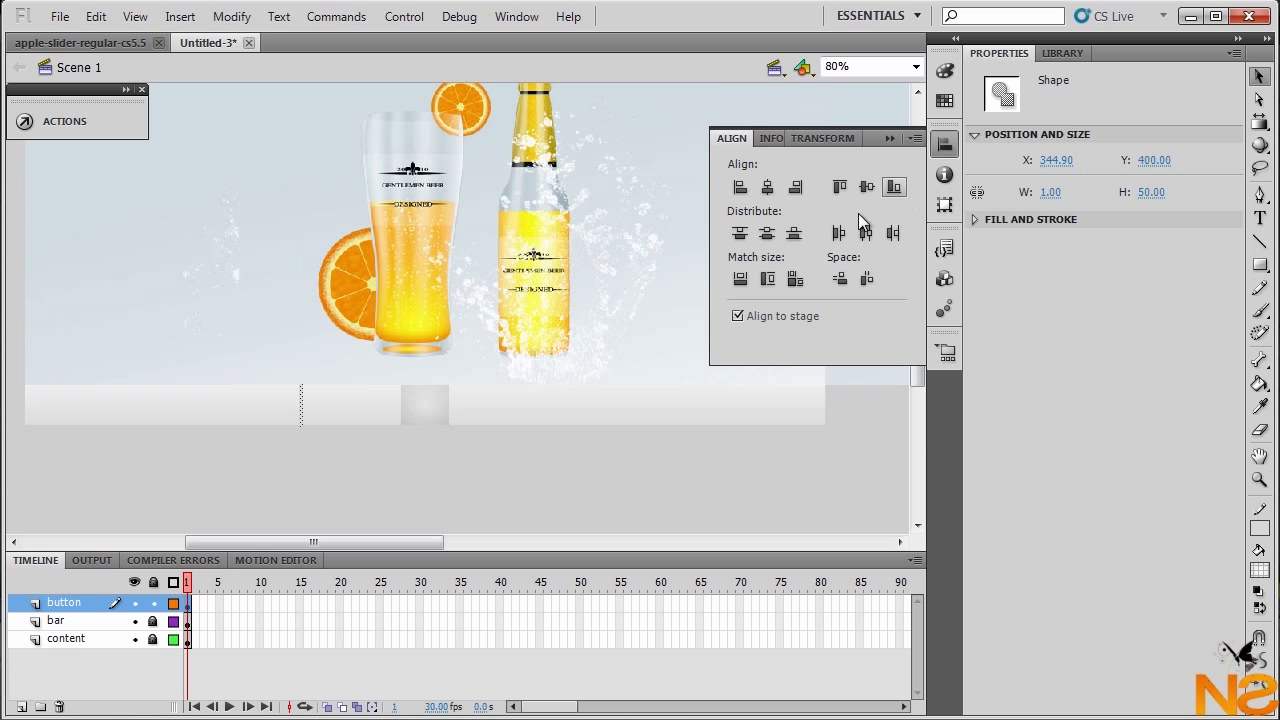
pyautogui.click(302, 421)
pyautogui.press('z')
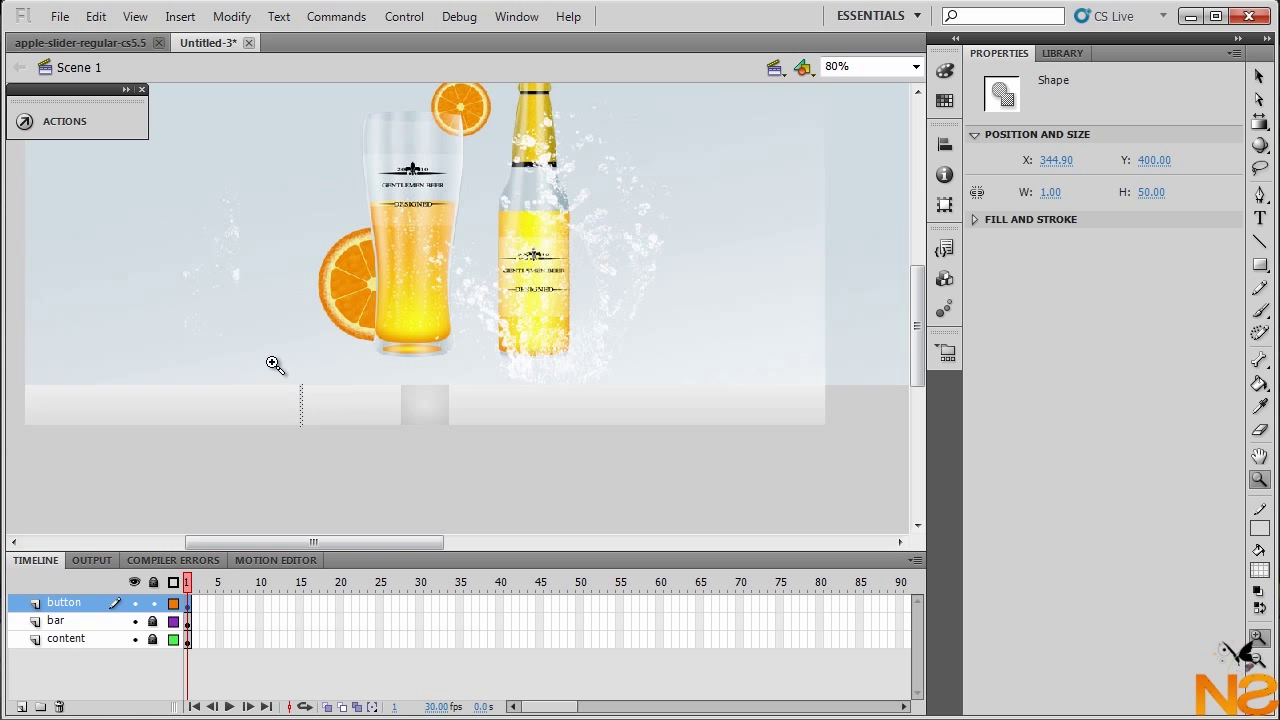
# Duplicate the vertical line and place the copy directly beside the original, to its right, at X 345.95
pyautogui.moveTo(286, 371); pyautogui.dragTo(330, 440)
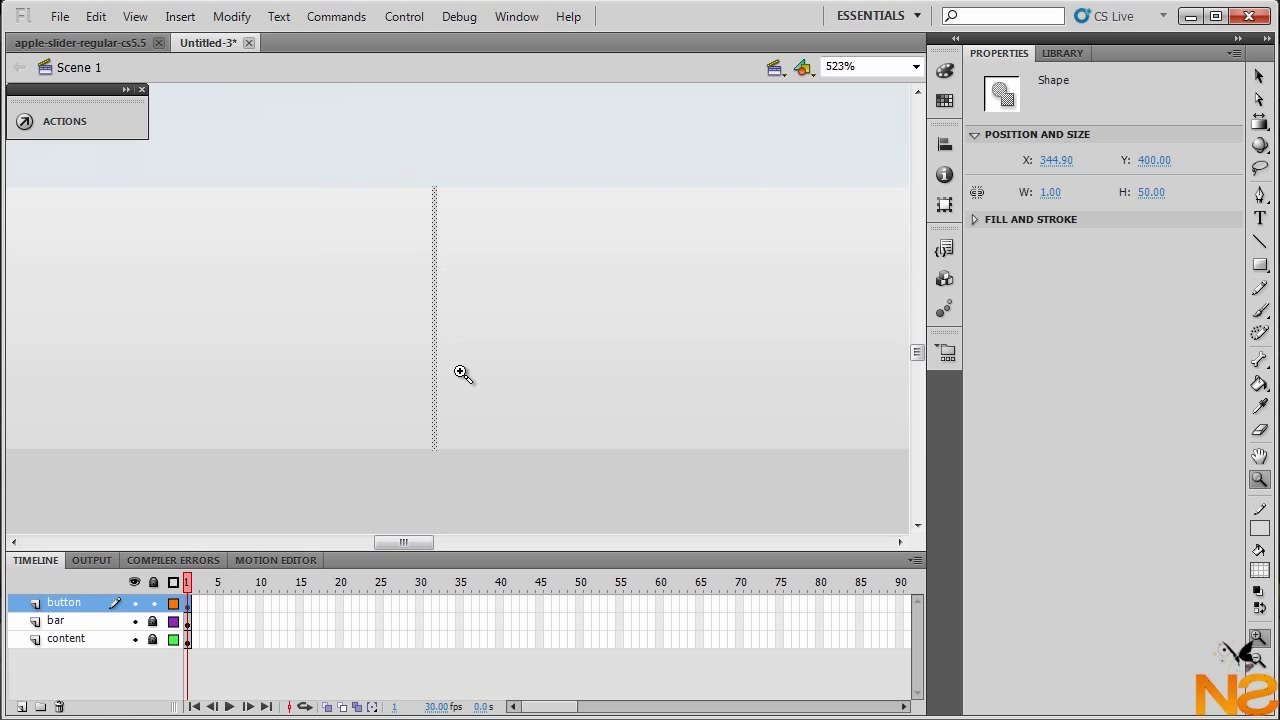
pyautogui.moveTo(402, 174); pyautogui.dragTo(508, 477)
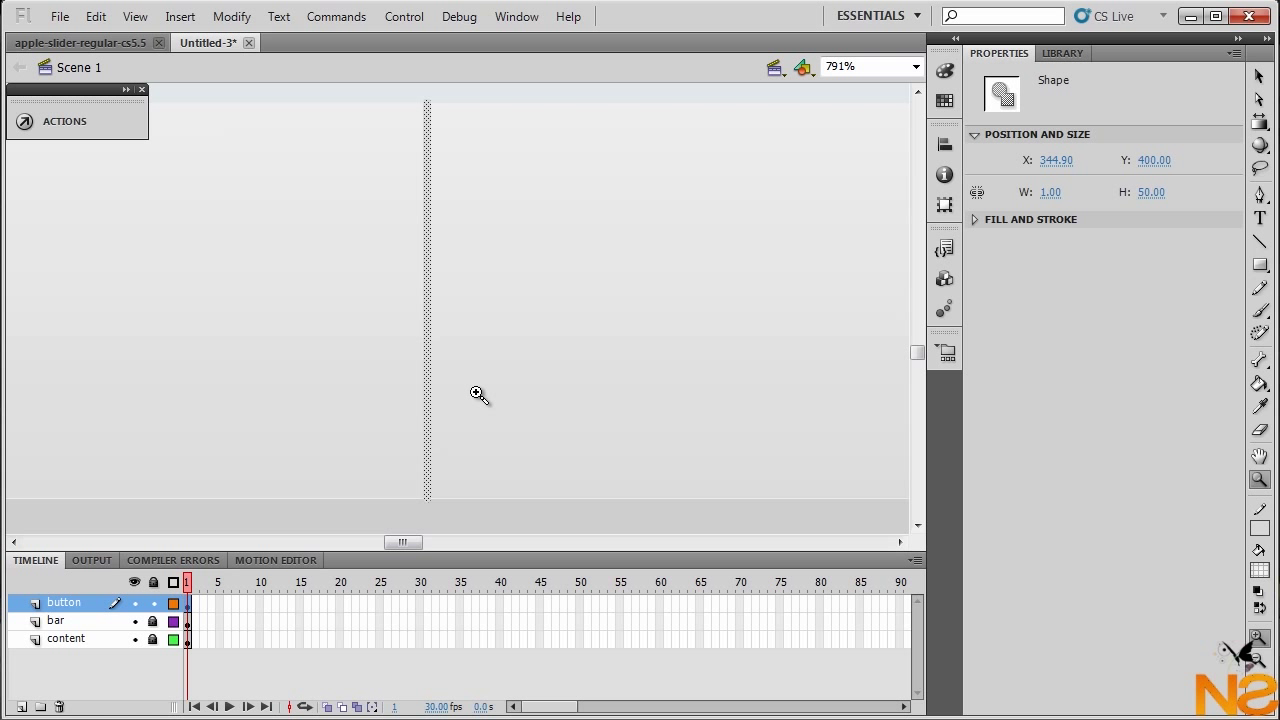
pyautogui.press('v')
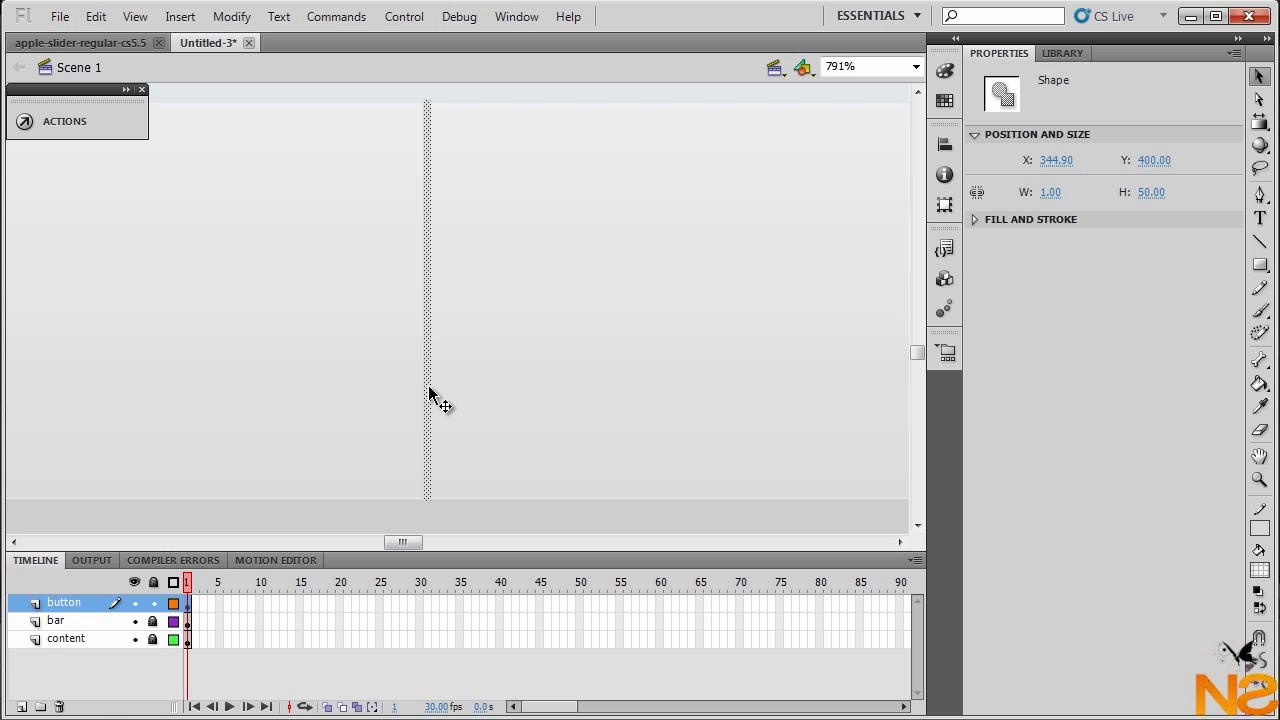
pyautogui.moveTo(429, 393); pyautogui.dragTo(431, 393)
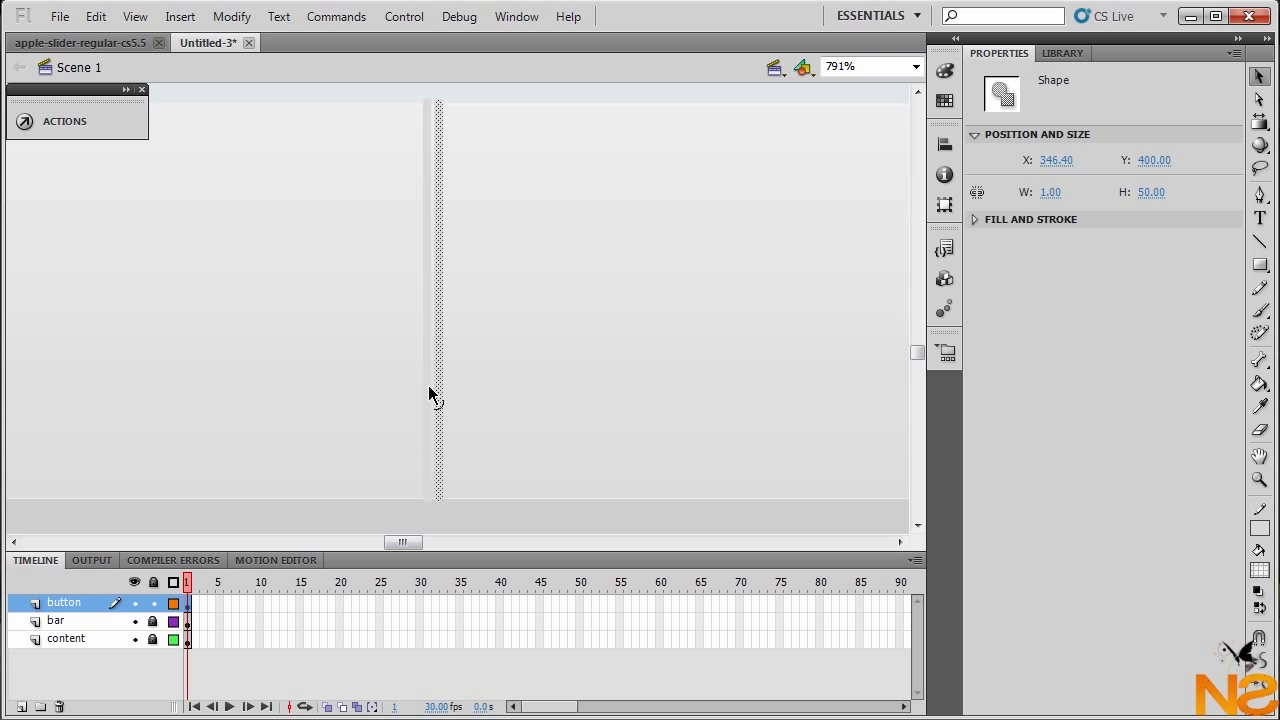
pyautogui.press('Left')
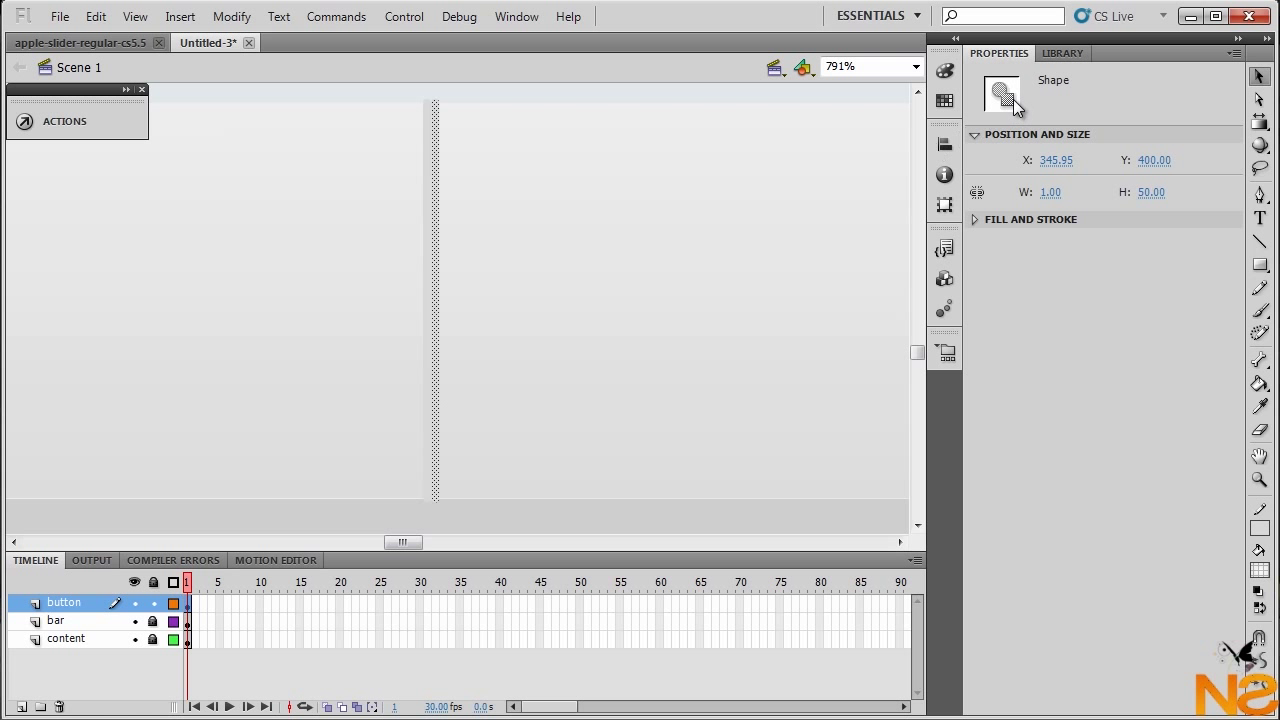
# Set the duplicated line's stroke color to a very light gray, RGB 245, 245, 245
pyautogui.click(977, 221)
pyautogui.click(1060, 245)
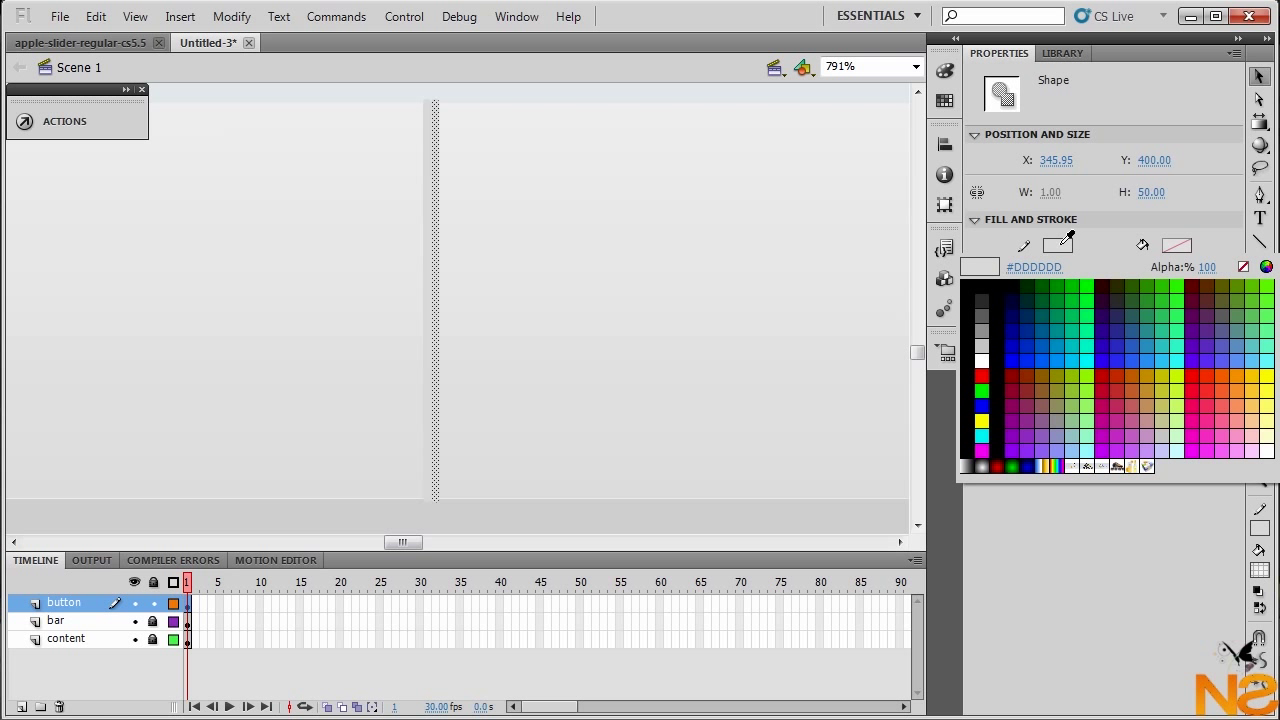
pyautogui.click(1266, 268)
pyautogui.moveTo(853, 255); pyautogui.dragTo(848, 239)
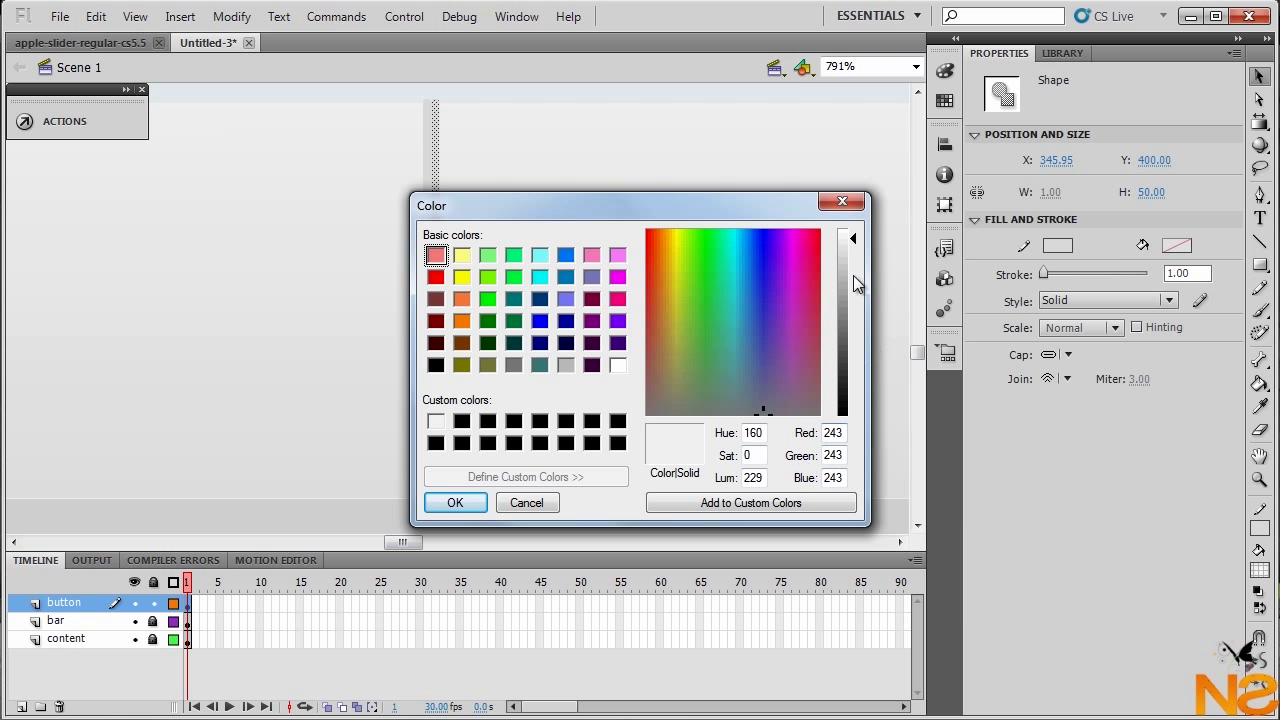
pyautogui.moveTo(855, 247); pyautogui.dragTo(852, 238)
pyautogui.click(778, 503)
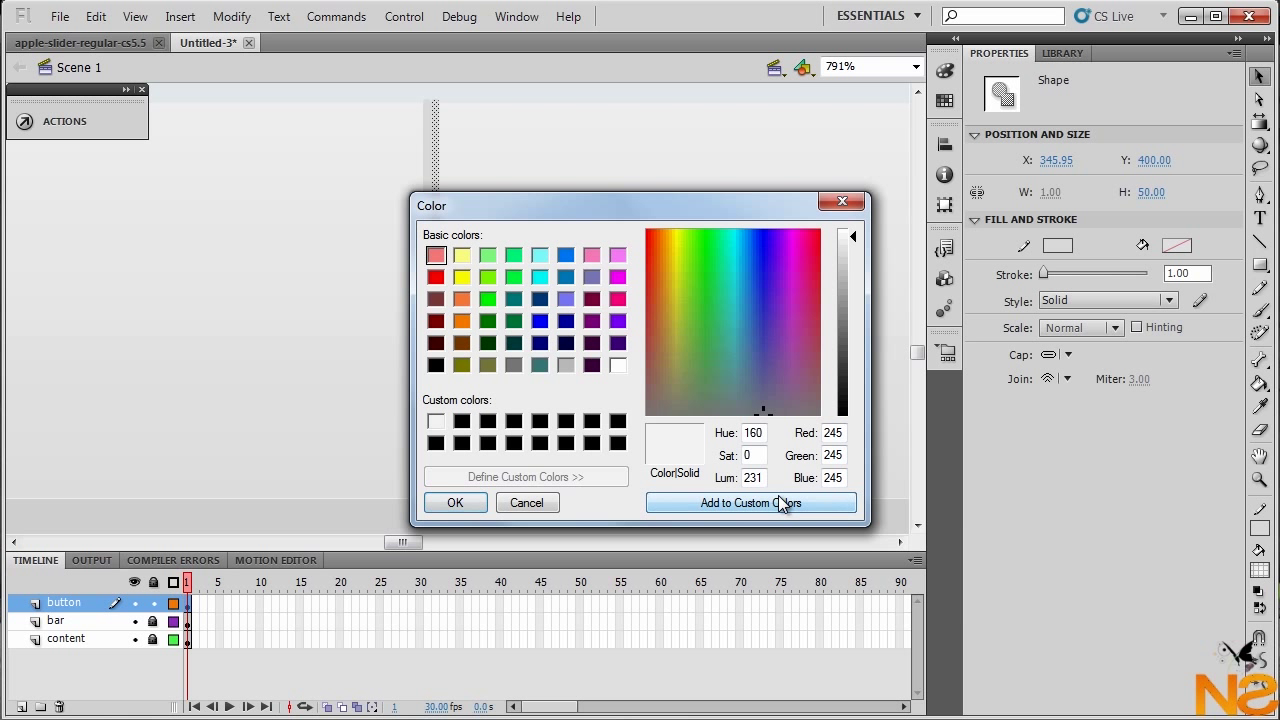
pyautogui.click(455, 503)
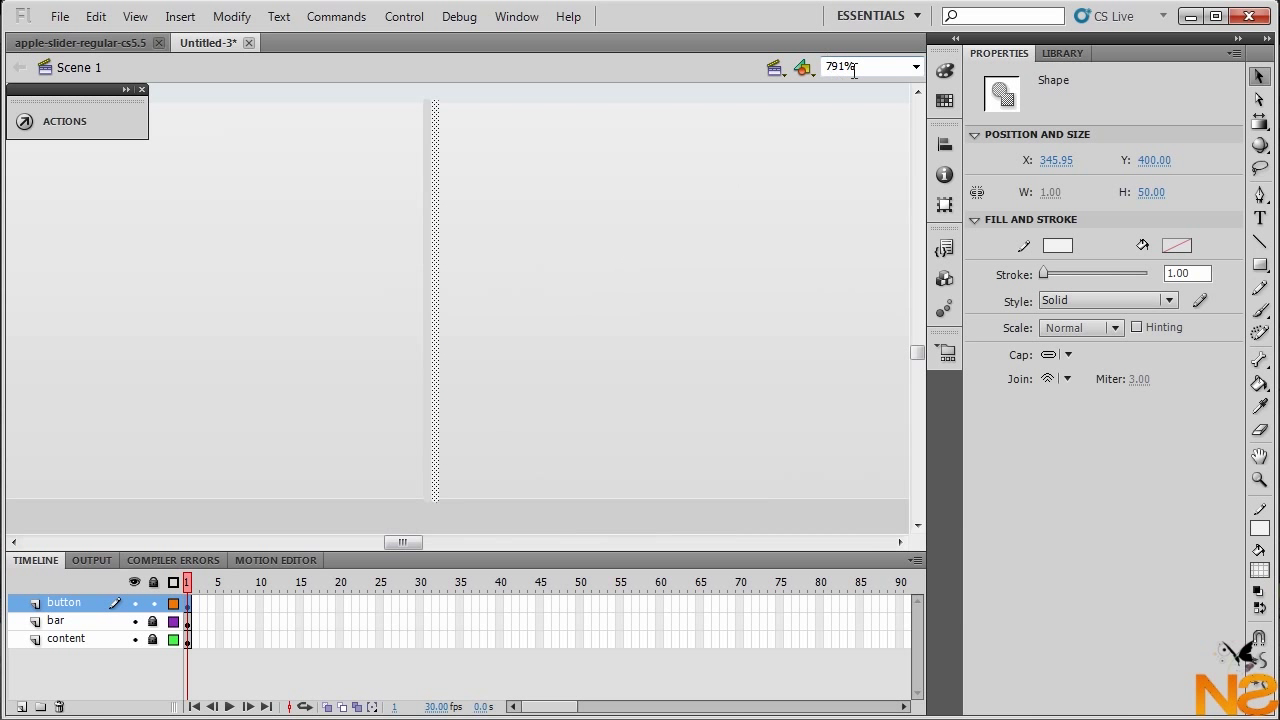
# Select both adjacent vertical lines and convert them to a movie clip symbol named vertical with its registration point at the center
pyautogui.click(918, 67)
pyautogui.click(847, 143)
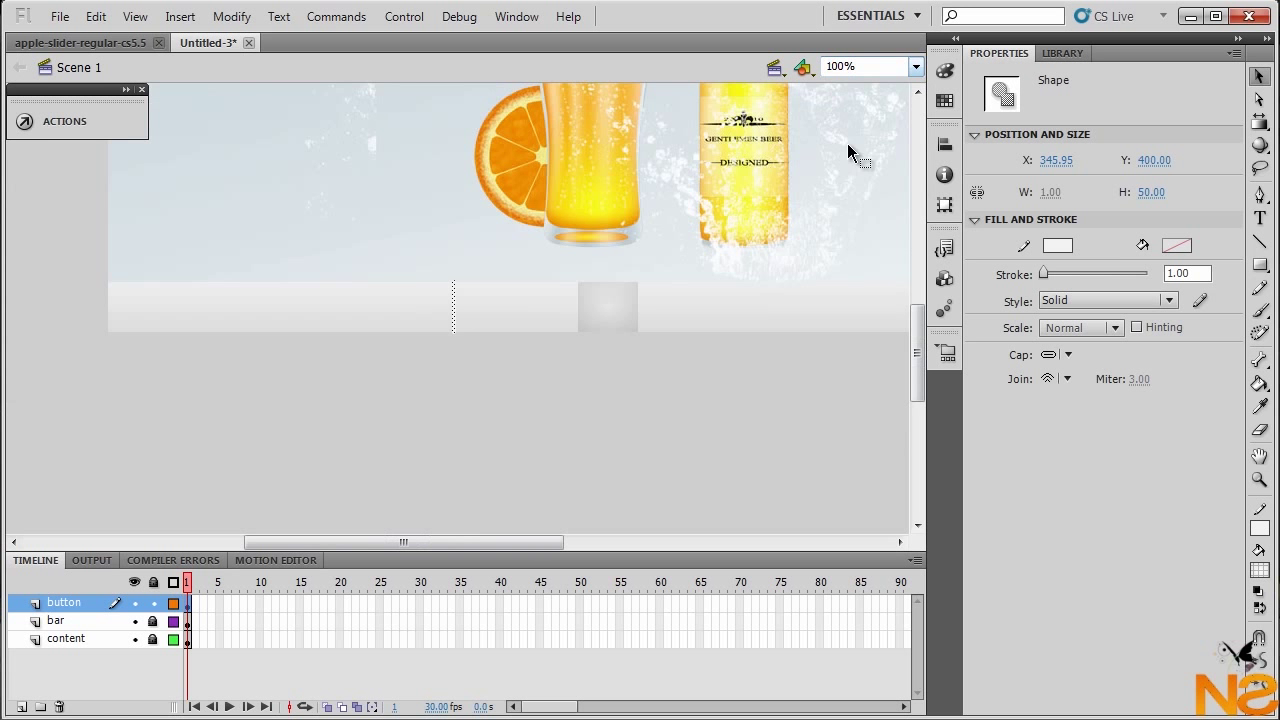
pyautogui.click(535, 472)
pyautogui.moveTo(436, 267); pyautogui.dragTo(481, 358)
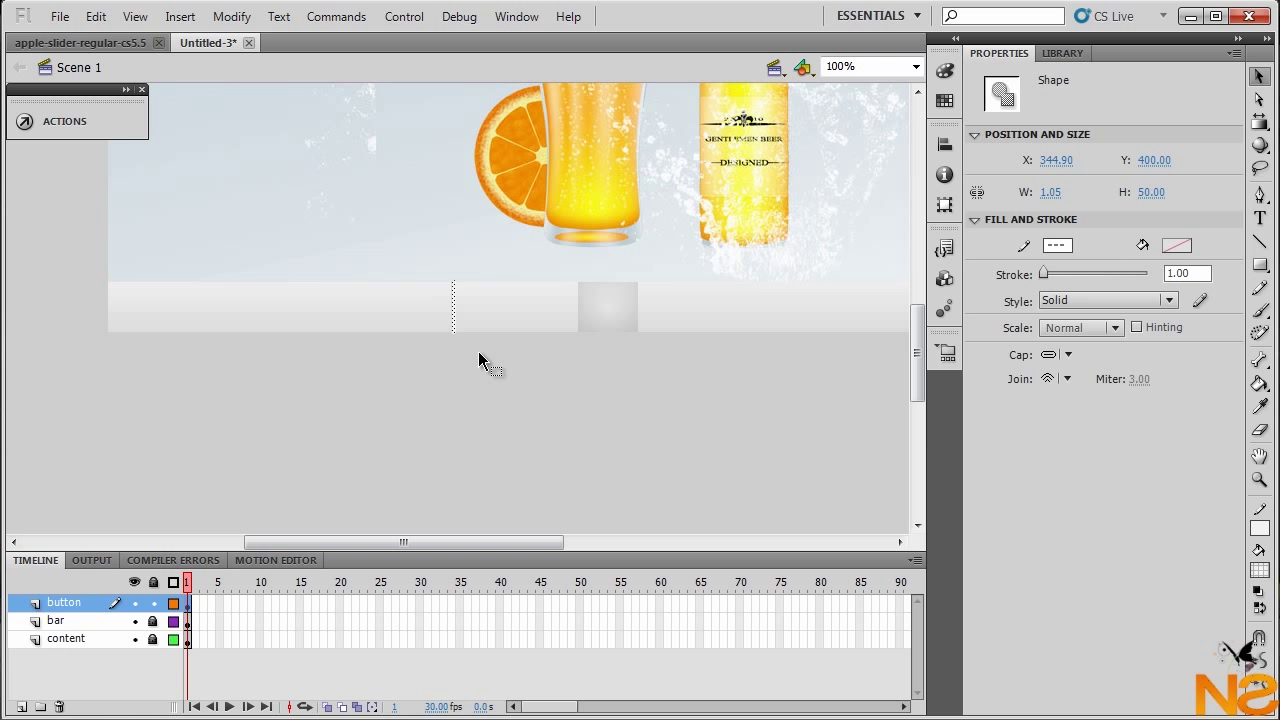
pyautogui.press('F8')
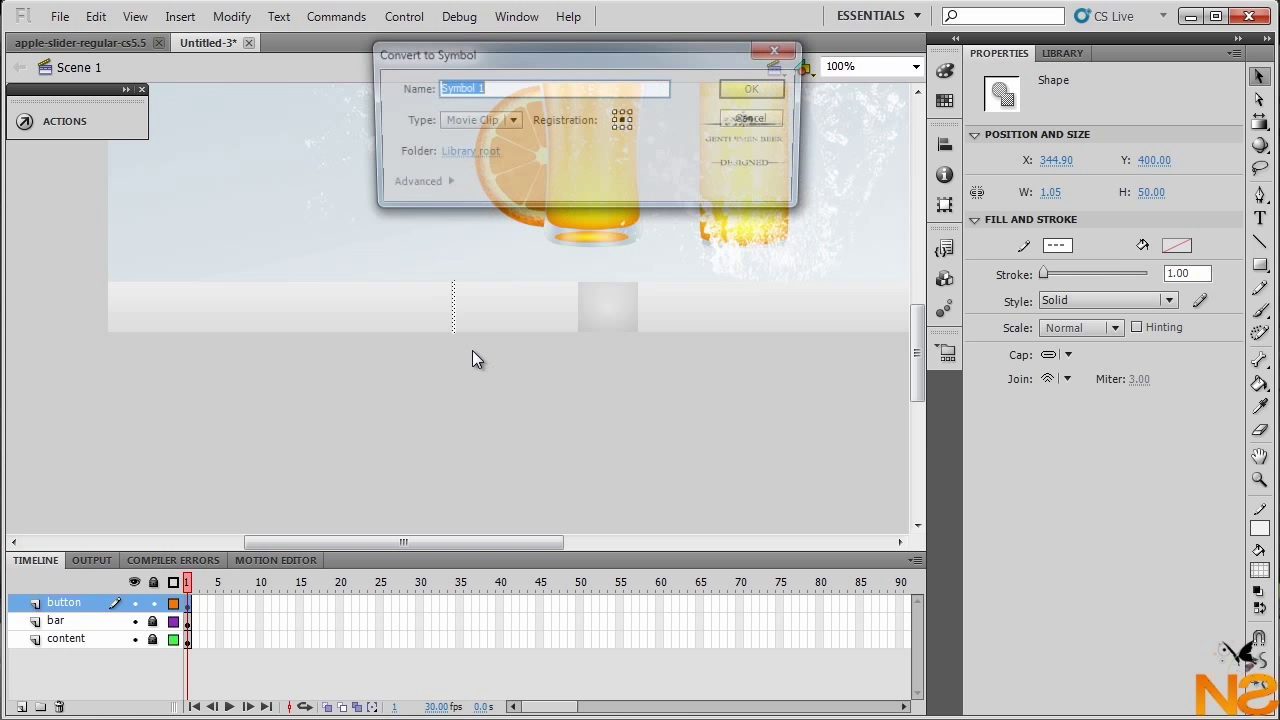
pyautogui.write('vertical')
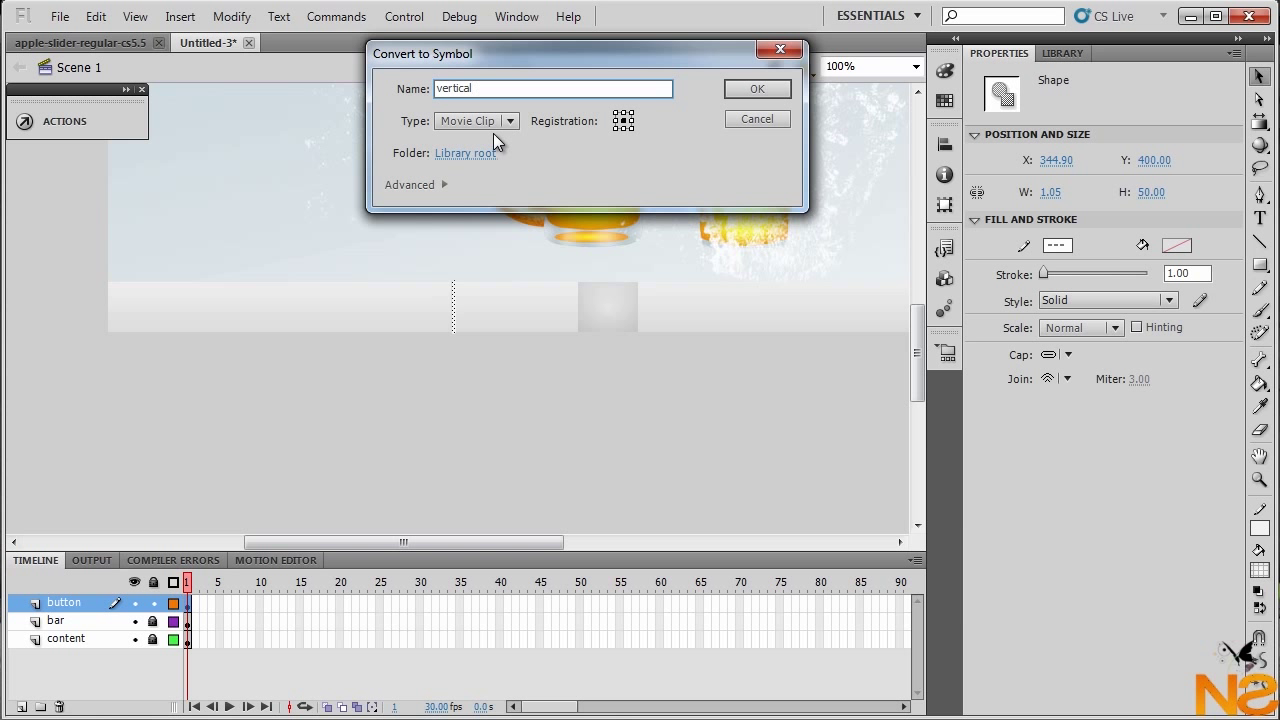
pyautogui.press('Return')
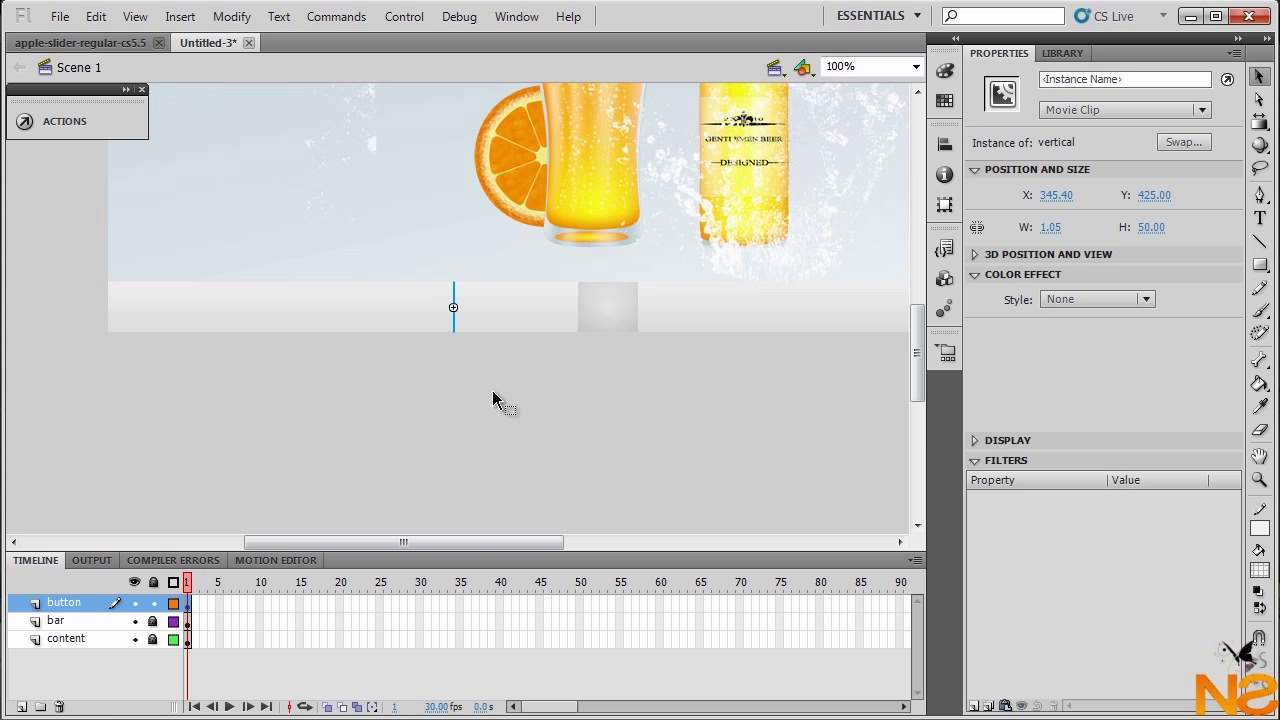
# Move the vertical divider clip against the left edge of the shaded square, at X 469.40
pyautogui.hotkey('shift', 'Right')
pyautogui.hotkey('shift', 'Right')
pyautogui.hotkey('shift', 'Right')
pyautogui.hotkey('shift', 'Right')
pyautogui.hotkey('shift', 'Right')
pyautogui.hotkey('shift', 'Right')
pyautogui.hotkey('shift', 'Right')
pyautogui.hotkey('shift', 'Right')
pyautogui.hotkey('shift', 'Right')
pyautogui.hotkey('shift', 'Right')
pyautogui.hotkey('shift', 'Right')
pyautogui.hotkey('shift', 'Right')
pyautogui.press('z')
pyautogui.moveTo(514, 260); pyautogui.dragTo(686, 358)
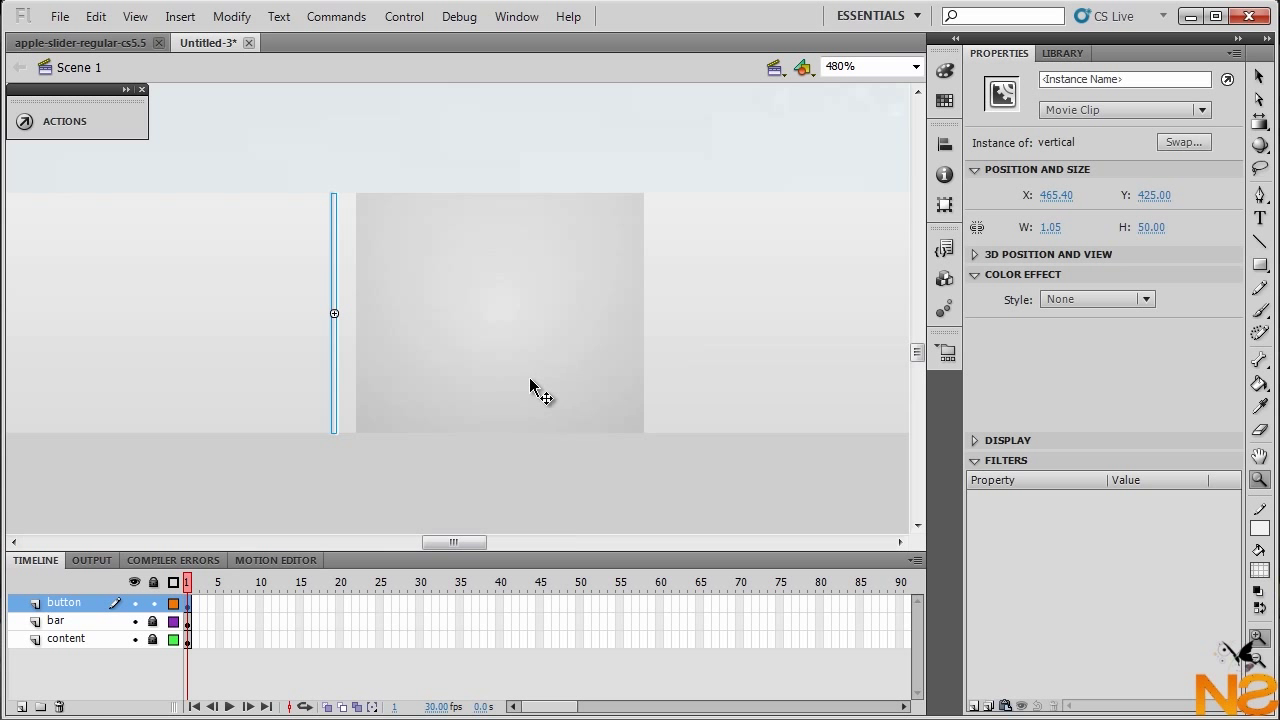
pyautogui.press('v')
pyautogui.press('Right')
pyautogui.press('Right')
pyautogui.press('Right')
pyautogui.press('Right')
pyautogui.press('Right')
pyautogui.press('Right')
pyautogui.press('Right')
pyautogui.press('Right')
pyautogui.press('Right')
pyautogui.press('Right')
pyautogui.press('Right')
pyautogui.press('Right')
pyautogui.press('Right')
pyautogui.press('Right')
pyautogui.press('Right')
pyautogui.press('Right')
pyautogui.press('Right')
pyautogui.press('Right')
pyautogui.press('Right')
pyautogui.press('Right')
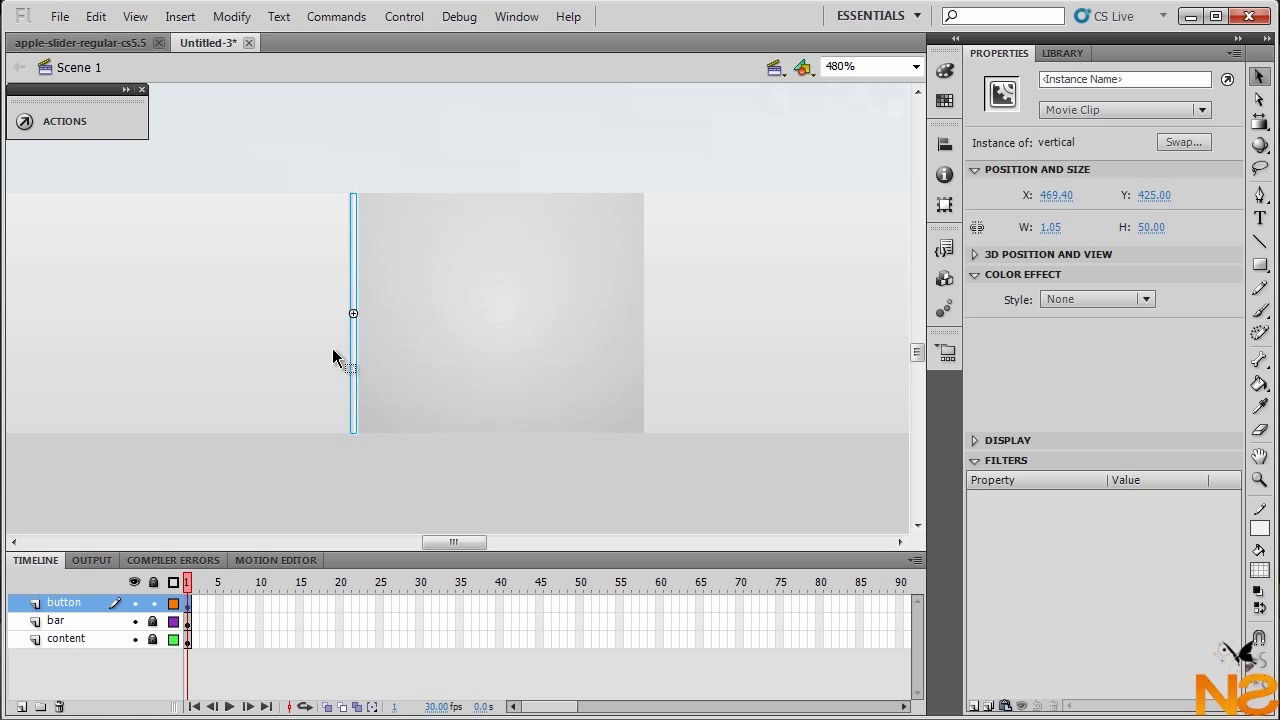
# Duplicate the vertical divider and place the copy against the right edge of the shaded square, at X 530.80
pyautogui.press('Right')
pyautogui.press('Right')
pyautogui.press('Right')
pyautogui.press('Right')
pyautogui.press('Right')
pyautogui.press('Right')
pyautogui.press('Right')
pyautogui.press('Right')
pyautogui.press('Right')
pyautogui.press('Right')
pyautogui.press('Right')
pyautogui.press('Right')
pyautogui.press('Right')
pyautogui.press('Right')
pyautogui.press('Right')
pyautogui.press('Right')
pyautogui.press('Right')
pyautogui.press('Right')
pyautogui.press('Right')
pyautogui.press('Right')
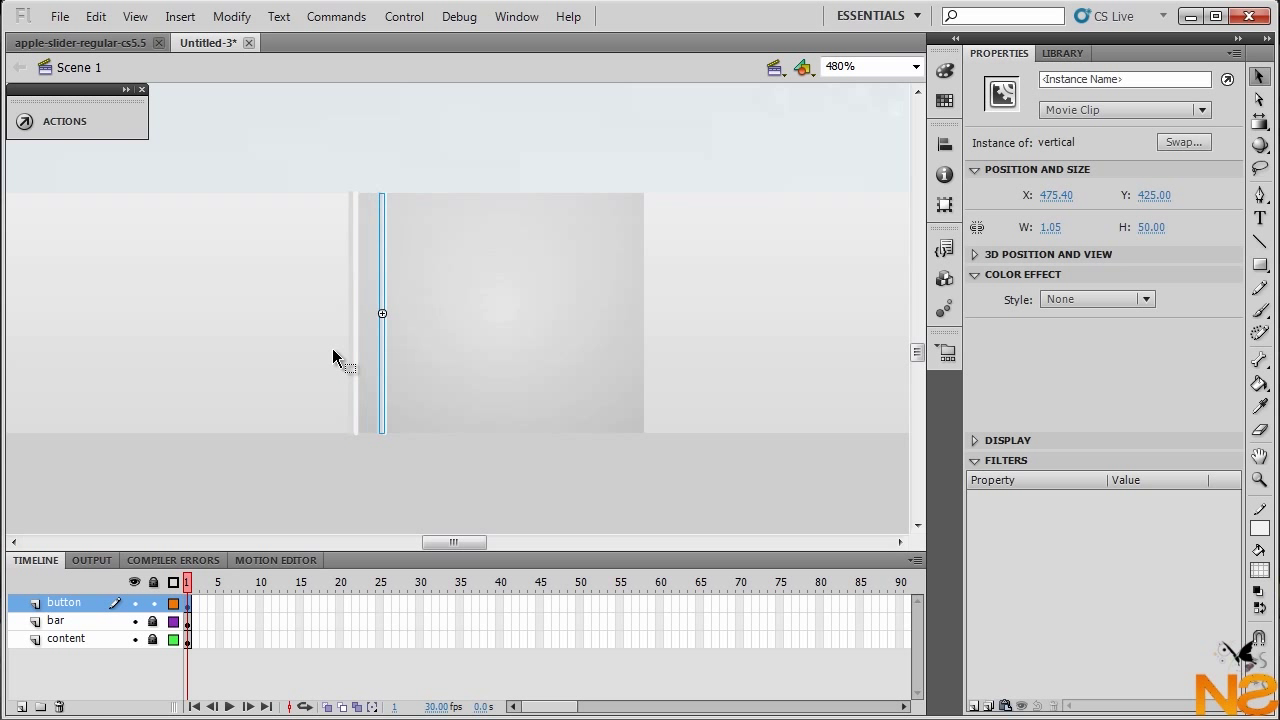
pyautogui.press('Right')
pyautogui.press('Right')
pyautogui.press('Right')
pyautogui.press('Right')
pyautogui.press('Right')
pyautogui.press('Right')
pyautogui.press('Right')
pyautogui.press('Right')
pyautogui.press('Right')
pyautogui.press('Right')
pyautogui.press('Right')
pyautogui.press('Right')
pyautogui.press('Right')
pyautogui.press('Right')
pyautogui.press('Right')
pyautogui.press('Right')
pyautogui.press('Right')
pyautogui.press('Right')
pyautogui.press('Right')
pyautogui.press('Right')
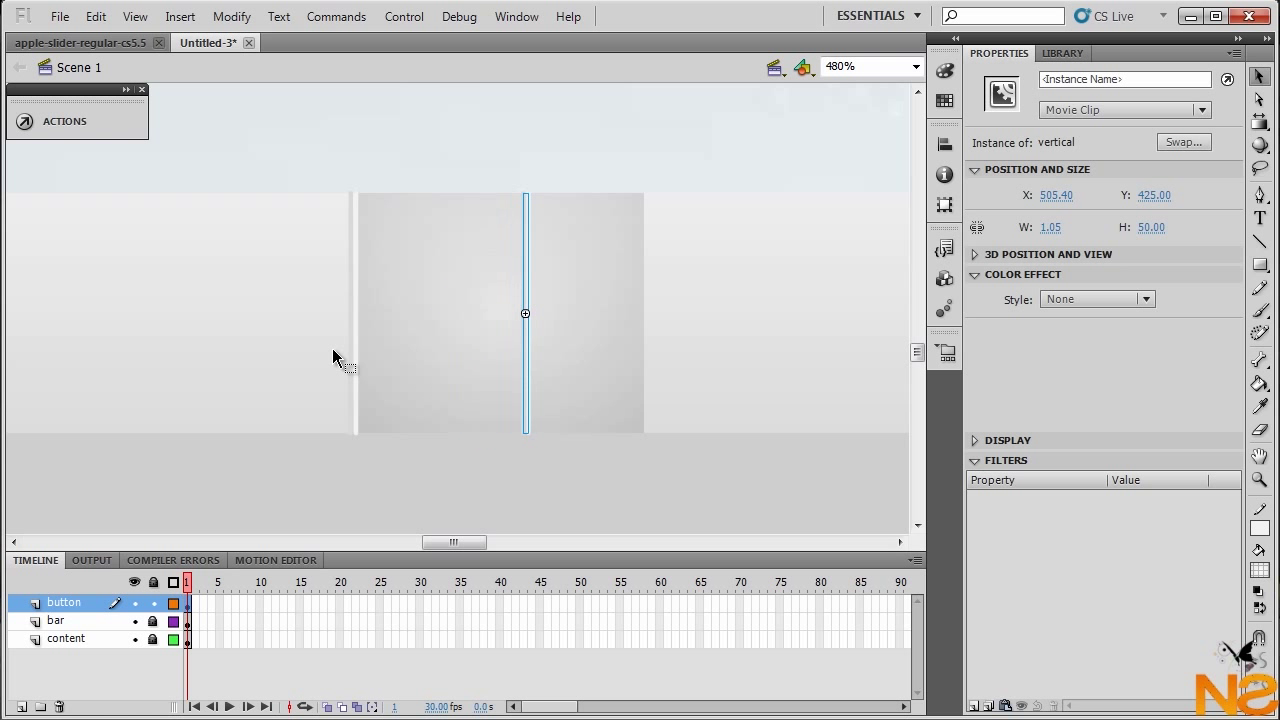
pyautogui.press('Right')
pyautogui.press('Right')
pyautogui.press('Right')
pyautogui.press('Right')
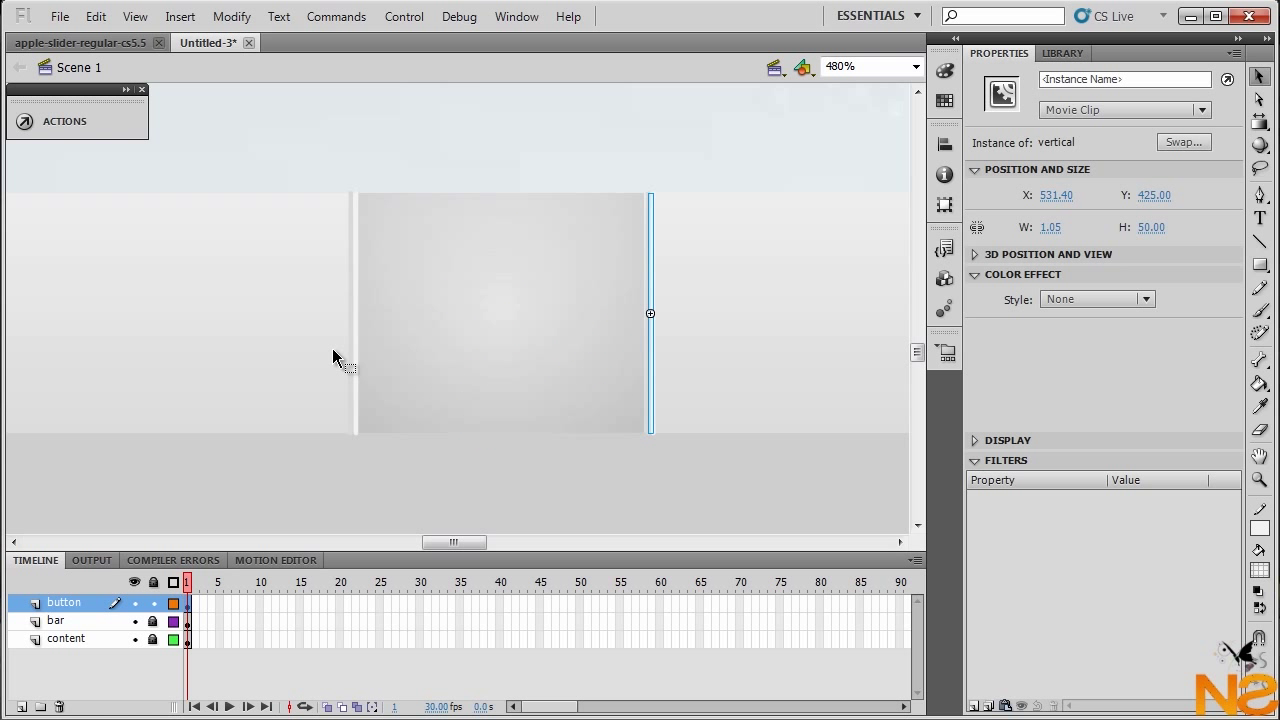
pyautogui.press('Left')
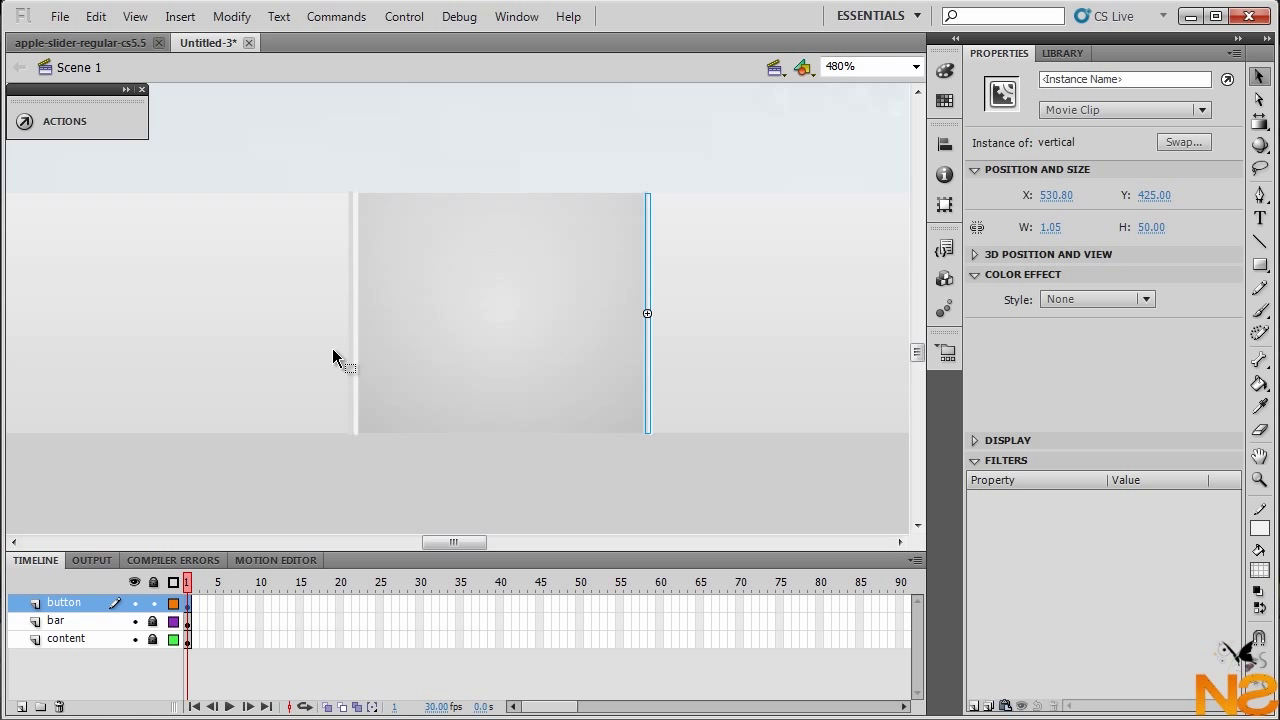
# Duplicate the shaded square clip and place the copy just right of the second divider, at X 562.20
pyautogui.click(519, 316)
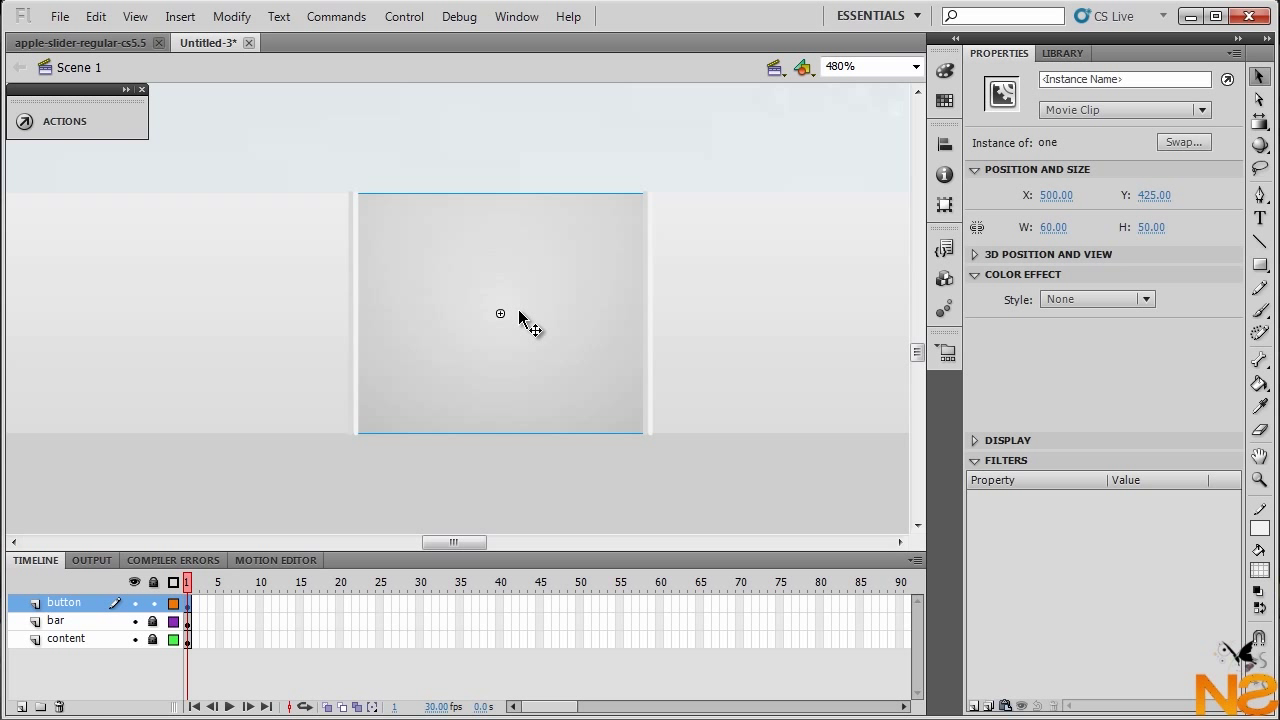
pyautogui.press('Right')
pyautogui.press('Right')
pyautogui.press('Right')
pyautogui.press('Right')
pyautogui.press('Right')
pyautogui.press('Right')
pyautogui.press('Right')
pyautogui.press('Right')
pyautogui.press('Right')
pyautogui.press('Right')
pyautogui.press('Right')
pyautogui.press('Right')
pyautogui.press('Right')
pyautogui.press('Right')
pyautogui.press('Right')
pyautogui.press('Right')
pyautogui.press('Right')
pyautogui.press('Right')
pyautogui.press('Right')
pyautogui.press('Right')
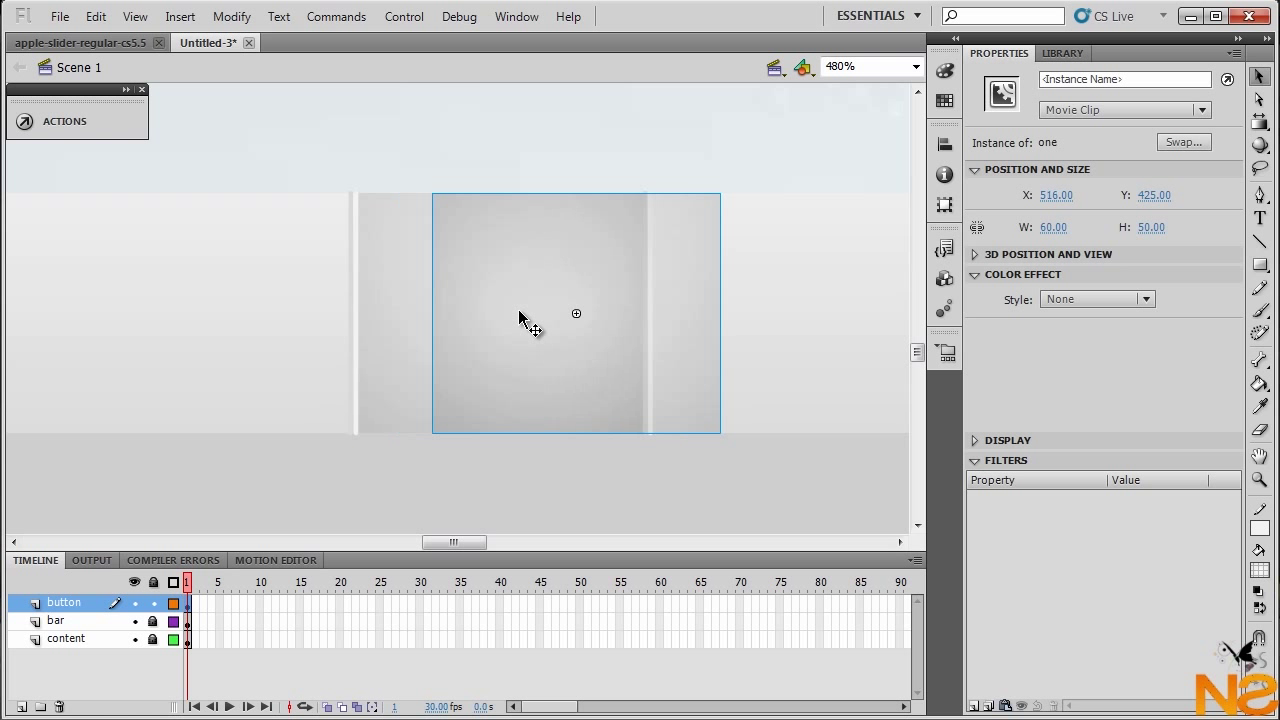
pyautogui.press('Left')
pyautogui.press('Left')
pyautogui.press('Left')
pyautogui.press('Left')
pyautogui.press('Left')
pyautogui.press('Left')
pyautogui.press('Left')
pyautogui.press('Left')
pyautogui.press('Left')
pyautogui.press('Left')
pyautogui.press('Left')
pyautogui.press('Left')
pyautogui.press('Left')
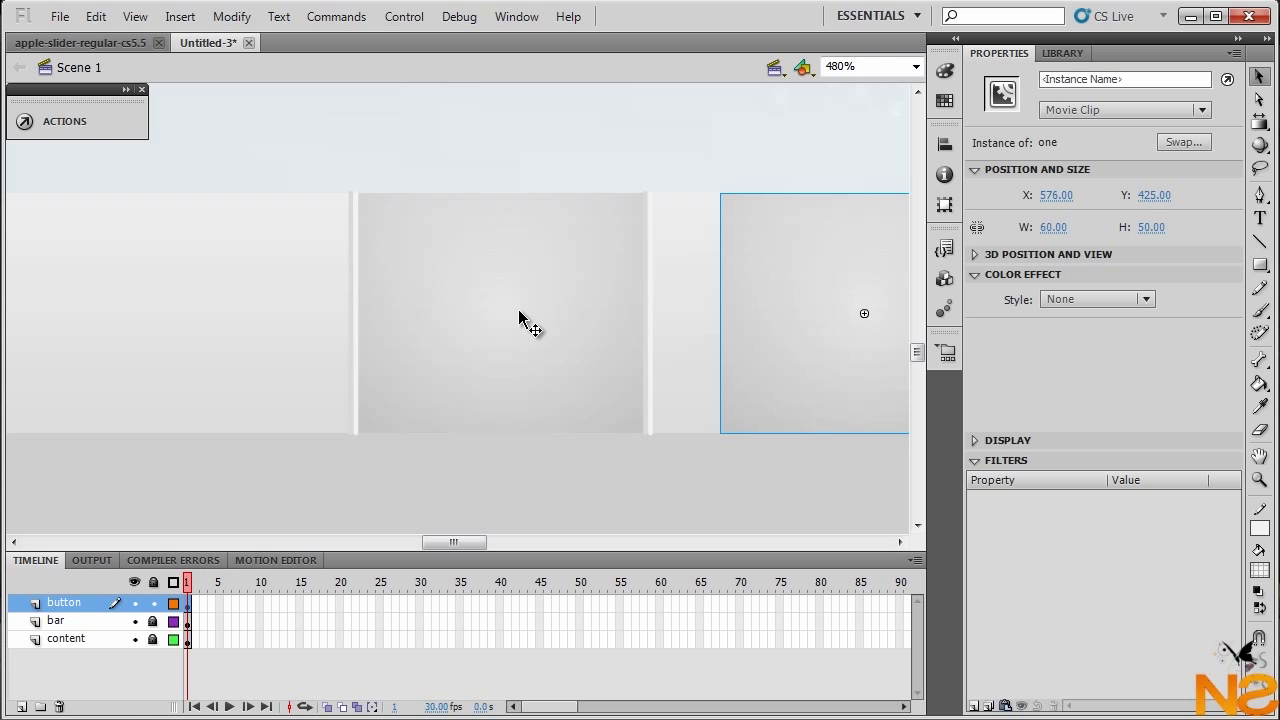
pyautogui.press('Left')
pyautogui.press('Left')
pyautogui.press('Left')
pyautogui.press('Left')
pyautogui.press('Left')
pyautogui.press('Left')
pyautogui.press('Left')
pyautogui.press('Left')
pyautogui.press('Left')
pyautogui.press('Left')
pyautogui.press('Left')
pyautogui.press('Left')
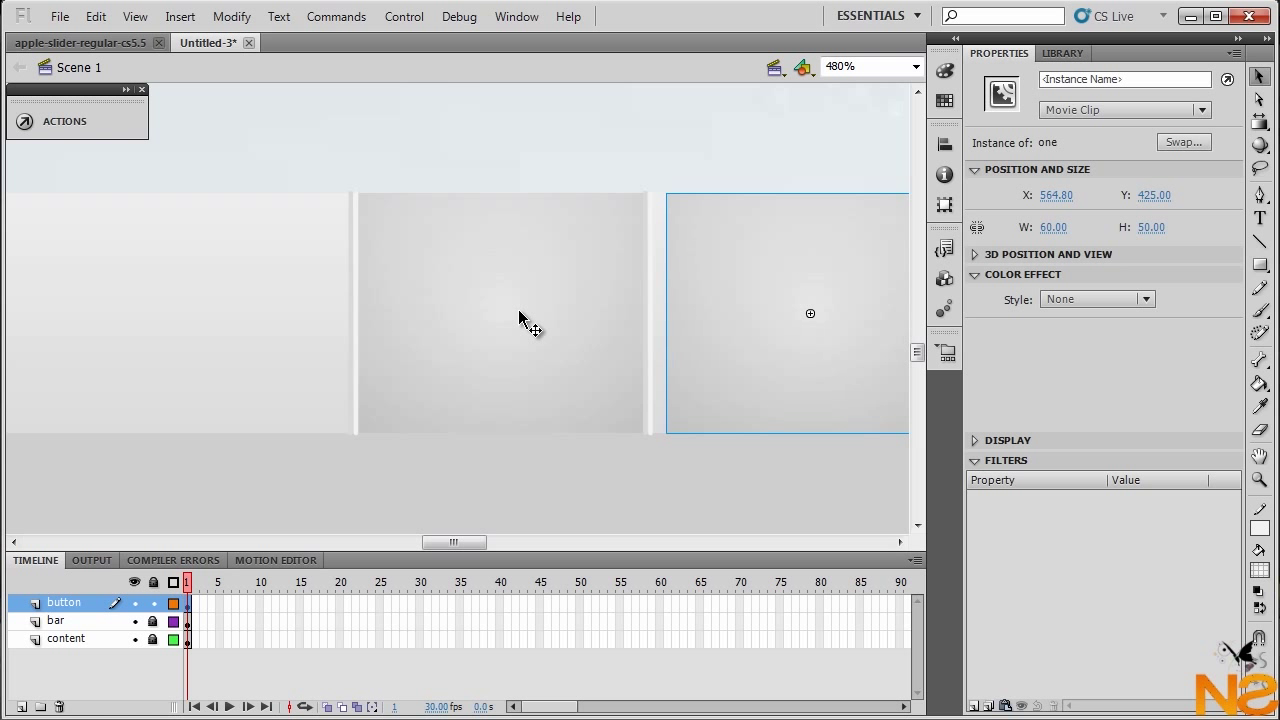
pyautogui.press('Left')
pyautogui.press('Left')
pyautogui.press('Left')
pyautogui.press('Left')
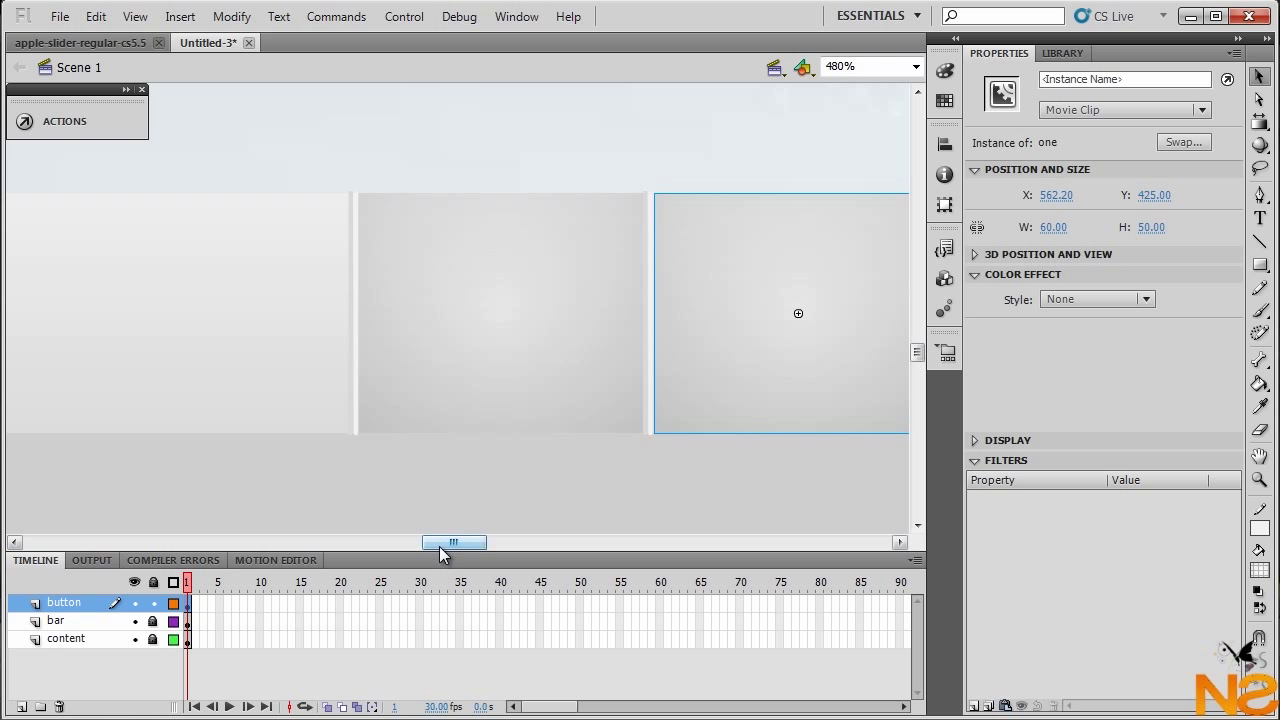
# Duplicate the divider between the two shaded squares and place the copy against the second square's right edge, at X 593.40
pyautogui.moveTo(454, 542); pyautogui.dragTo(478, 542)
pyautogui.click(322, 428)
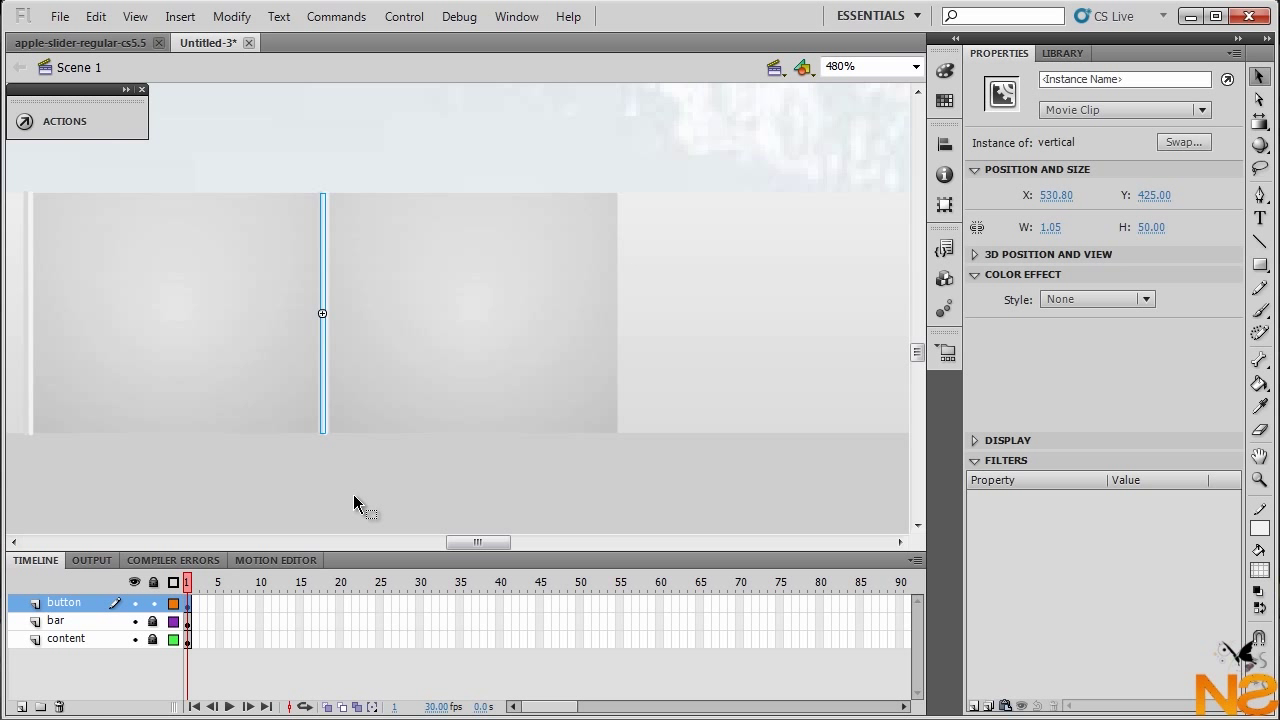
pyautogui.press('Right')
pyautogui.press('Right')
pyautogui.press('Right')
pyautogui.press('Right')
pyautogui.press('Right')
pyautogui.press('Right')
pyautogui.press('Right')
pyautogui.press('Right')
pyautogui.press('Right')
pyautogui.press('Right')
pyautogui.press('Right')
pyautogui.press('Right')
pyautogui.press('Right')
pyautogui.press('Right')
pyautogui.press('Right')
pyautogui.press('Right')
pyautogui.press('Right')
pyautogui.press('Right')
pyautogui.press('Right')
pyautogui.press('Right')
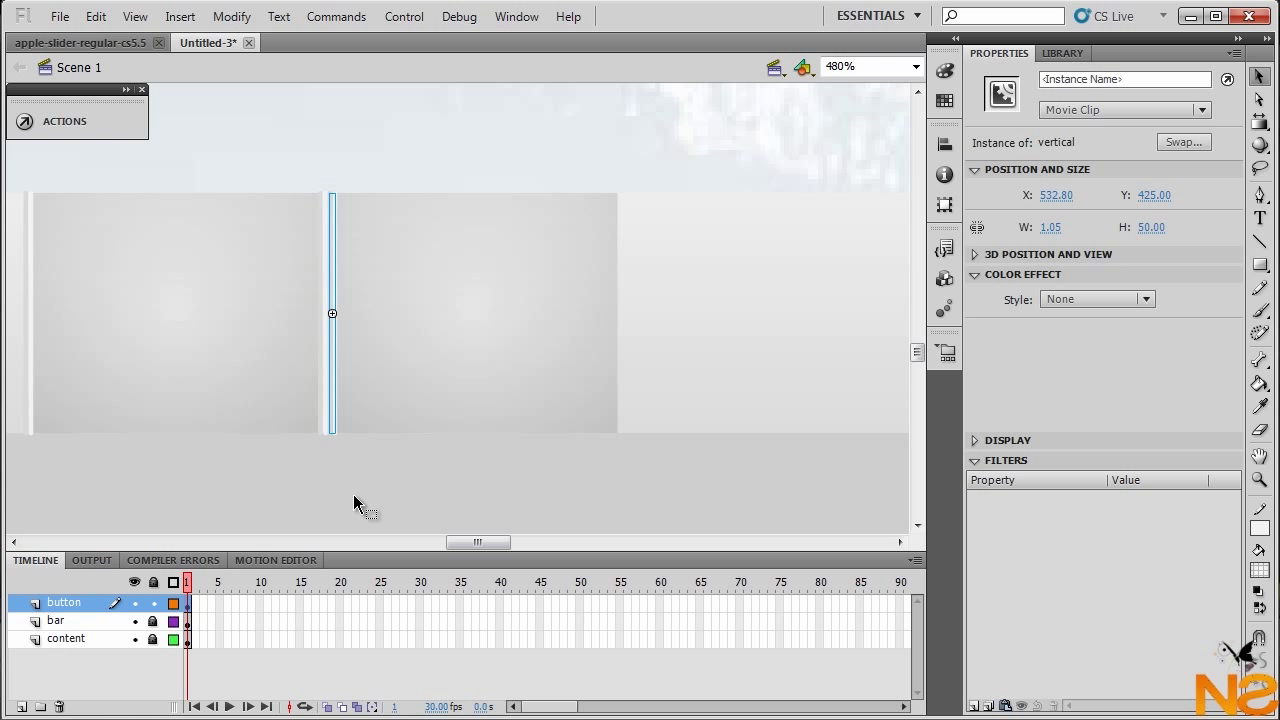
pyautogui.press('Right')
pyautogui.press('Right')
pyautogui.press('Right')
pyautogui.press('Right')
pyautogui.press('Right')
pyautogui.press('Right')
pyautogui.press('Right')
pyautogui.press('Right')
pyautogui.press('Right')
pyautogui.press('Right')
pyautogui.press('Right')
pyautogui.press('Right')
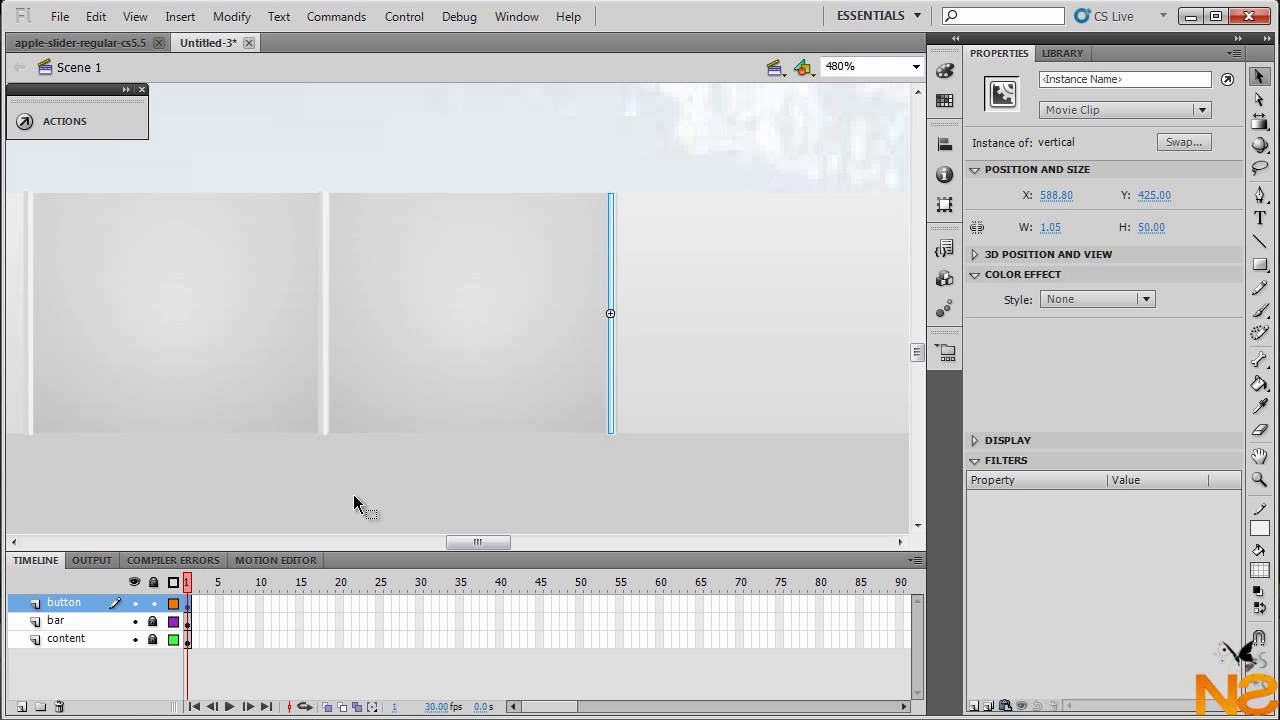
pyautogui.press('Left')
pyautogui.press('Left')
pyautogui.press('Left')
pyautogui.press('Left')
pyautogui.press('Left')
pyautogui.press('Left')
pyautogui.press('Left')
pyautogui.press('Left')
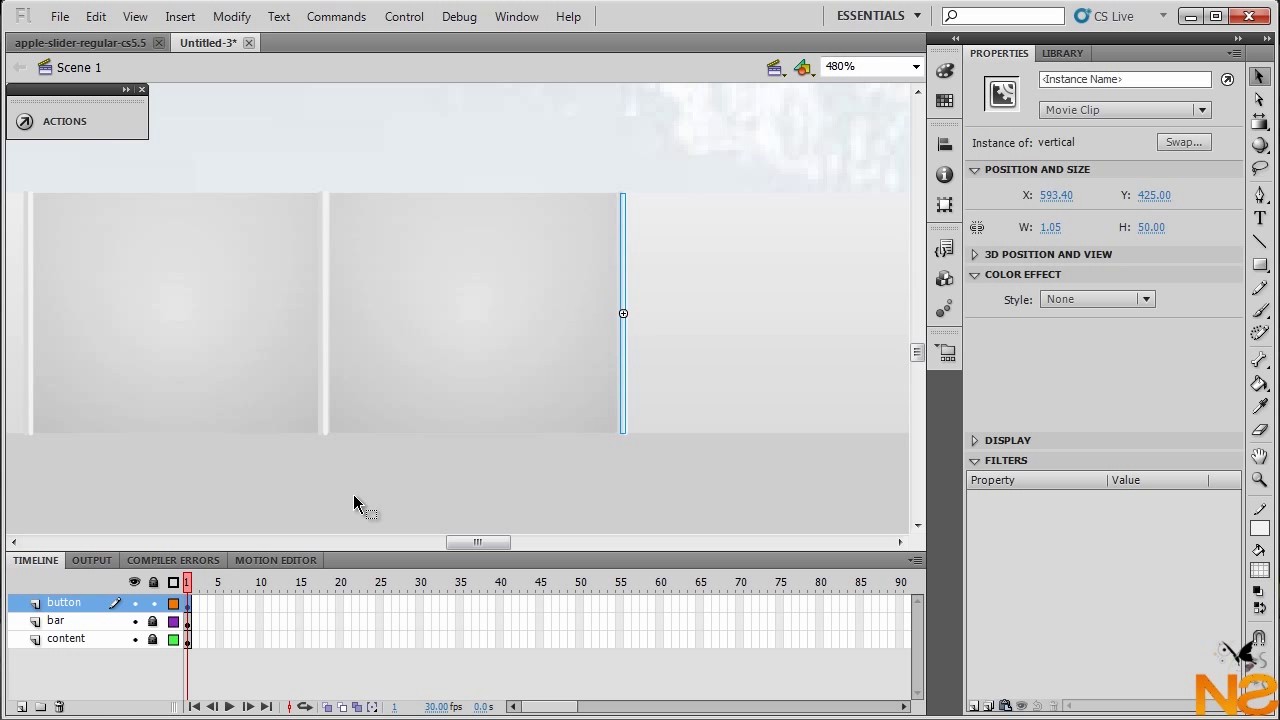
# Duplicate the shaded square at the stage's center and place the copy just left of the first divider, at X 438.40
pyautogui.moveTo(451, 541)
pyautogui.mouseDown()
pyautogui.moveTo(395, 541)
pyautogui.moveTo(435, 541)
pyautogui.mouseUp()
pyautogui.click(408, 398)
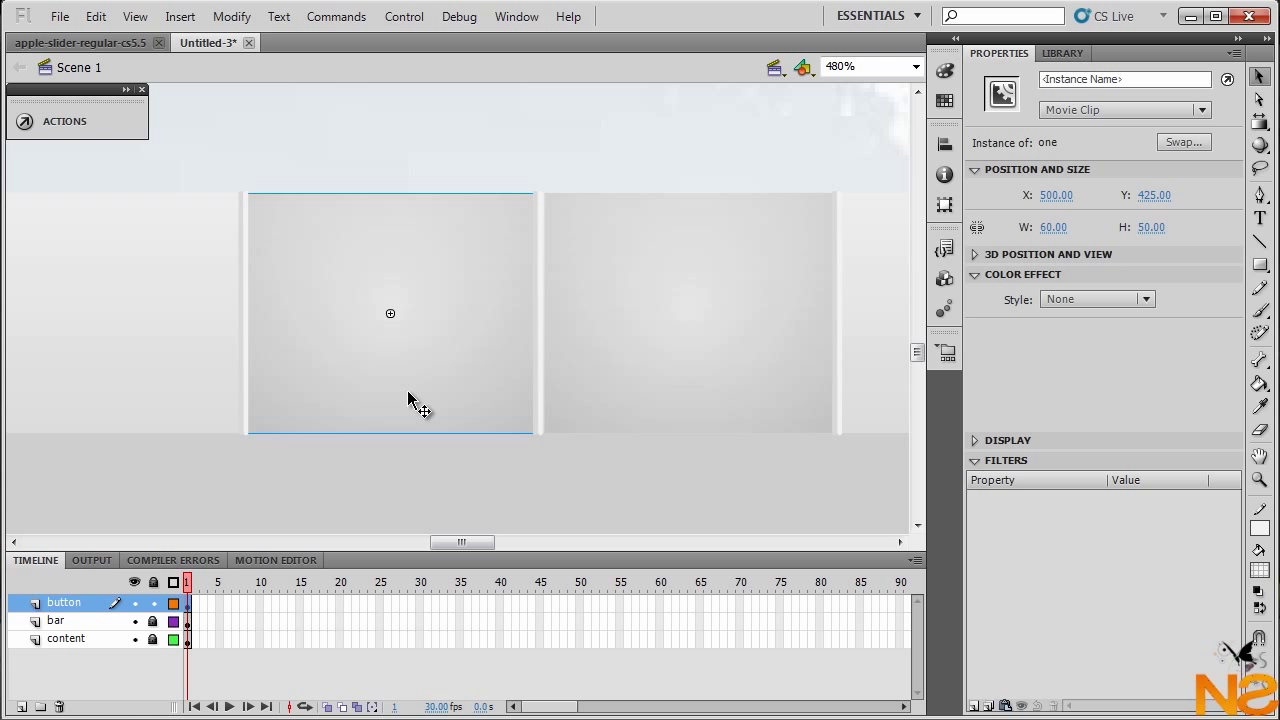
pyautogui.press('Left')
pyautogui.press('Left')
pyautogui.press('Left')
pyautogui.press('Left')
pyautogui.press('Left')
pyautogui.press('Left')
pyautogui.press('Left')
pyautogui.press('Left')
pyautogui.press('Left')
pyautogui.press('Left')
pyautogui.press('Left')
pyautogui.press('Left')
pyautogui.press('Left')
pyautogui.press('Left')
pyautogui.press('Left')
pyautogui.press('Left')
pyautogui.press('Left')
pyautogui.press('Left')
pyautogui.press('Left')
pyautogui.press('Left')
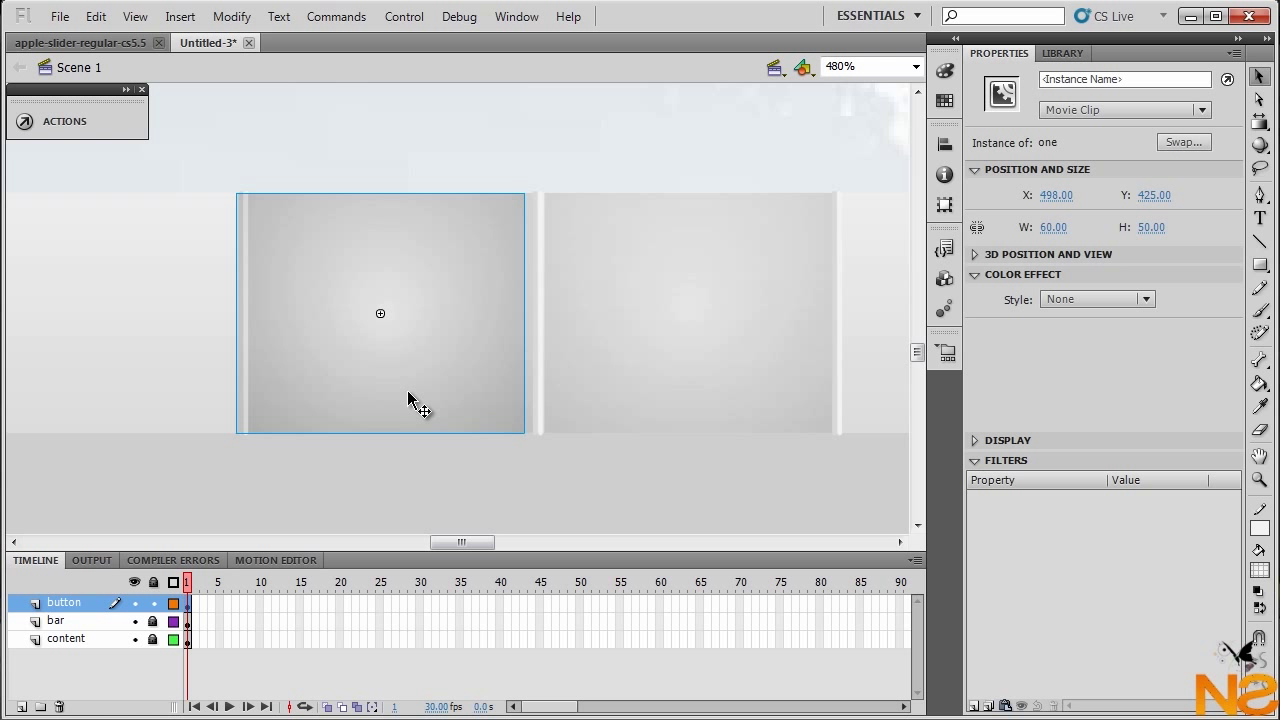
pyautogui.press('Left')
pyautogui.press('Left')
pyautogui.press('Left')
pyautogui.press('Left')
pyautogui.press('Left')
pyautogui.press('Left')
pyautogui.press('Left')
pyautogui.press('Left')
pyautogui.press('Left')
pyautogui.press('Left')
pyautogui.press('Left')
pyautogui.press('Left')
pyautogui.press('Left')
pyautogui.press('Left')
pyautogui.press('Left')
pyautogui.press('Left')
pyautogui.press('Left')
pyautogui.press('Left')
pyautogui.press('Left')
pyautogui.press('Left')
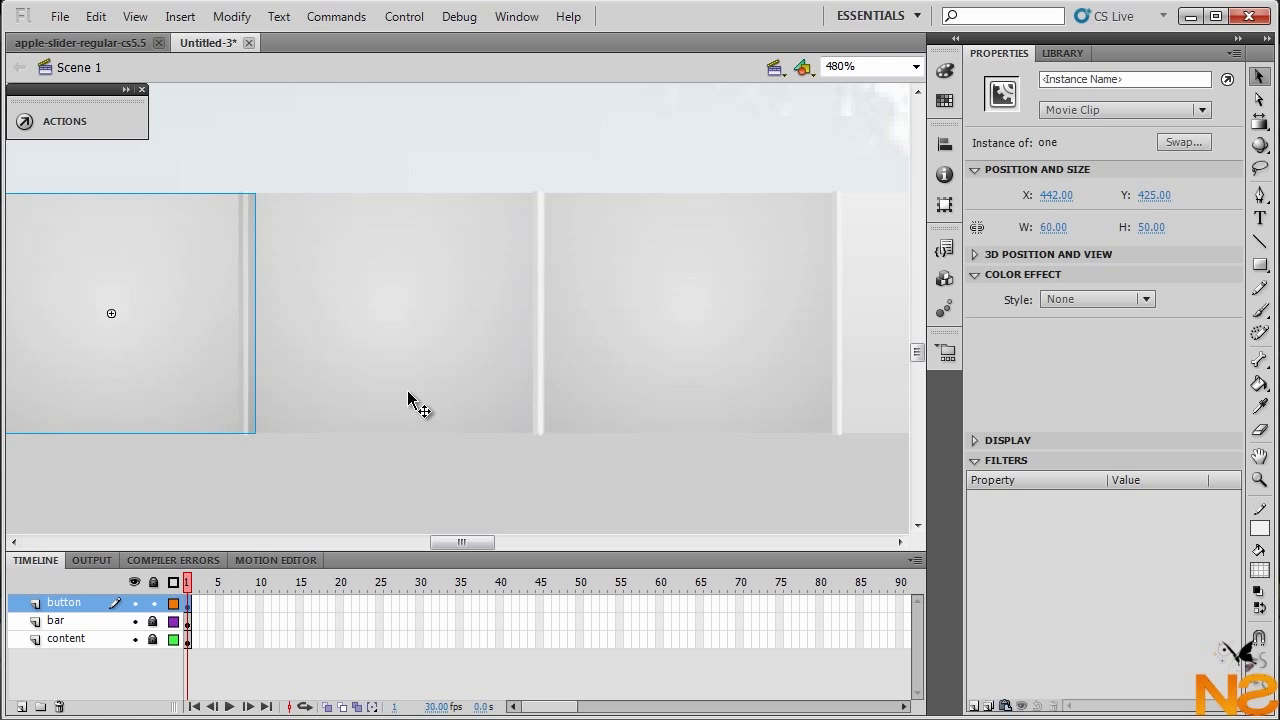
pyautogui.press('Right')
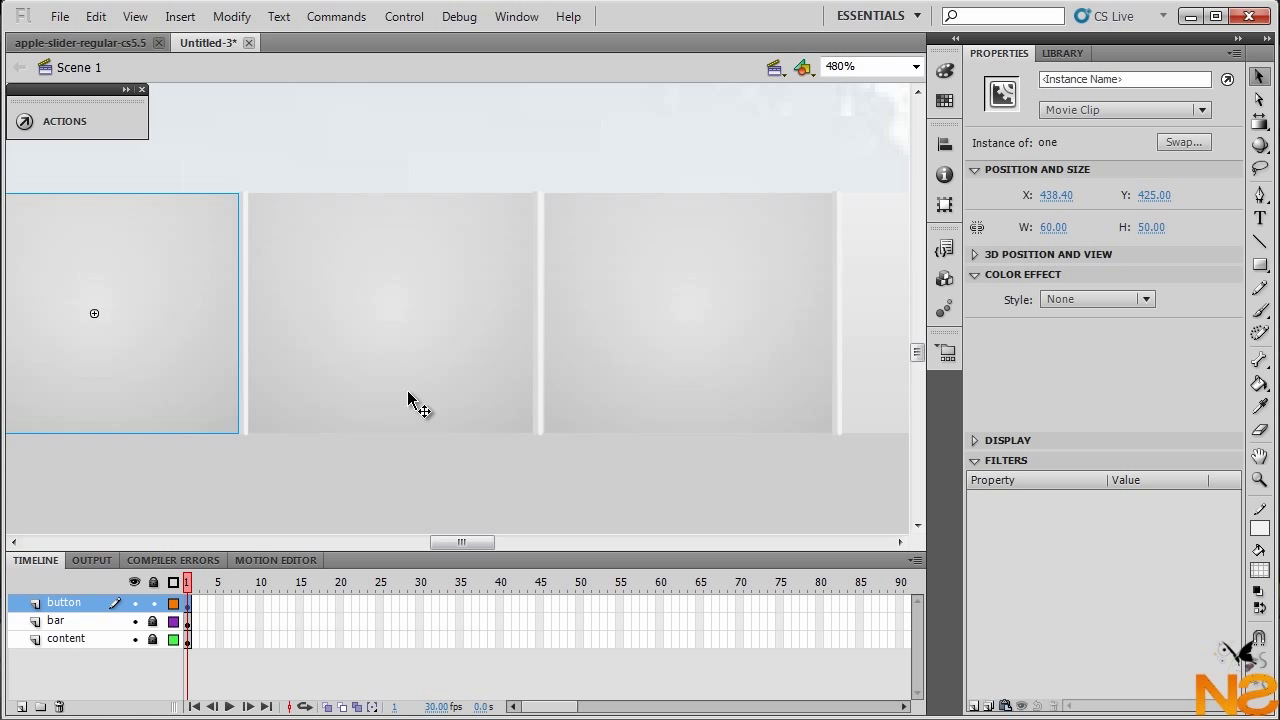
# Duplicate the divider at X 469.40 and place the copy against the leftmost shaded square's left edge, at X 407.40
pyautogui.moveTo(459, 542)
pyautogui.mouseDown()
pyautogui.moveTo(425, 542)
pyautogui.moveTo(436, 542)
pyautogui.mouseUp()
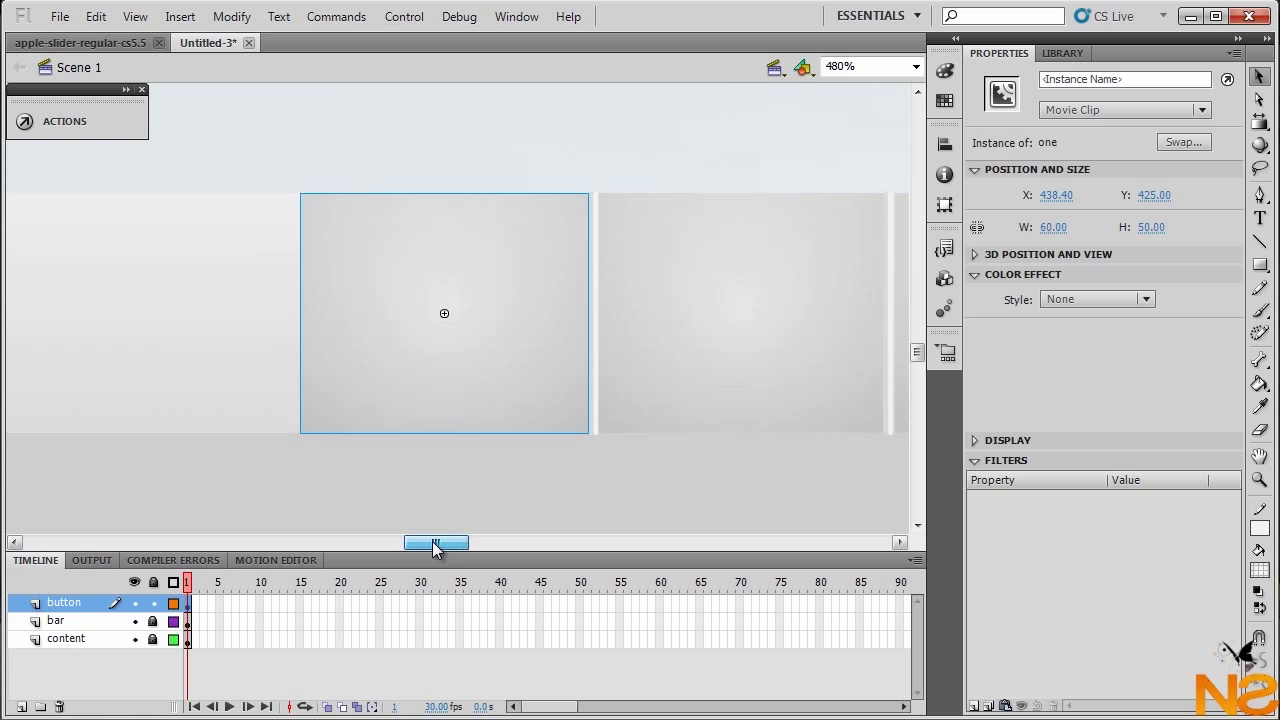
pyautogui.click(597, 402)
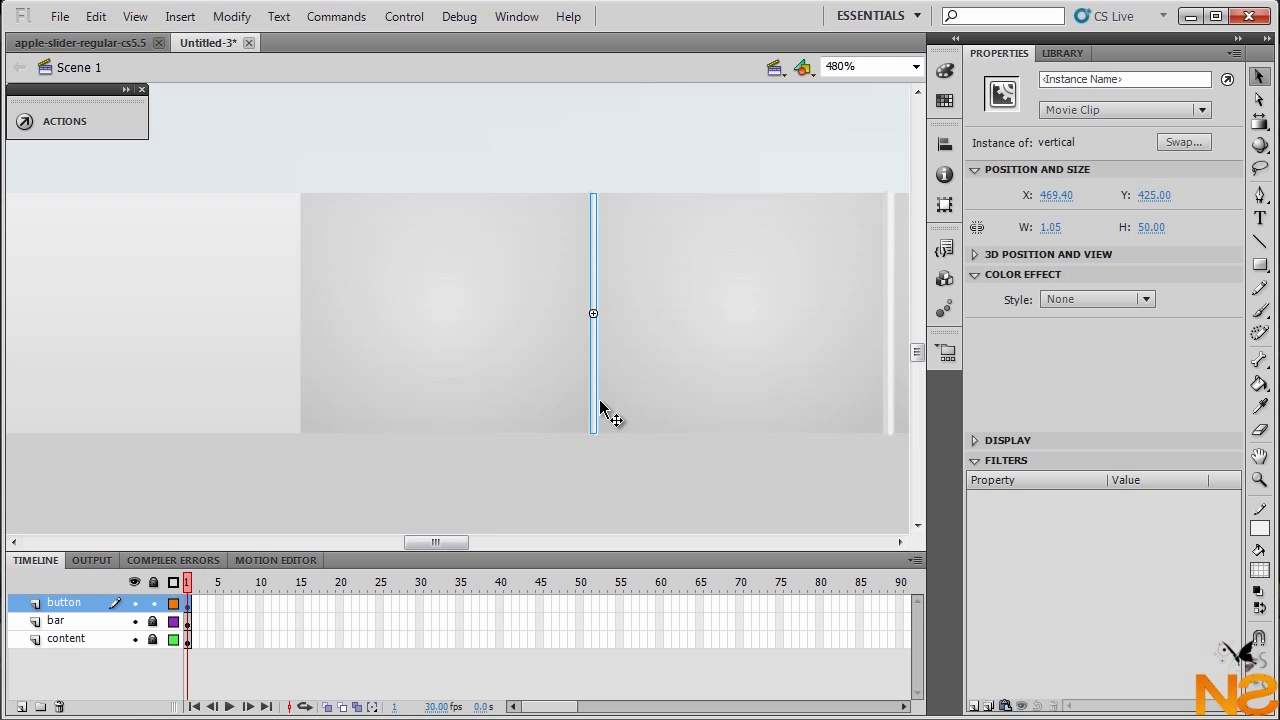
pyautogui.press('Left')
pyautogui.press('Left')
pyautogui.press('Left')
pyautogui.press('Left')
pyautogui.press('Left')
pyautogui.press('Left')
pyautogui.press('Left')
pyautogui.press('Left')
pyautogui.press('Left')
pyautogui.press('Left')
pyautogui.press('Left')
pyautogui.press('Left')
pyautogui.press('Left')
pyautogui.press('Left')
pyautogui.press('Left')
pyautogui.press('Left')
pyautogui.press('Left')
pyautogui.press('Left')
pyautogui.press('Left')
pyautogui.press('Left')
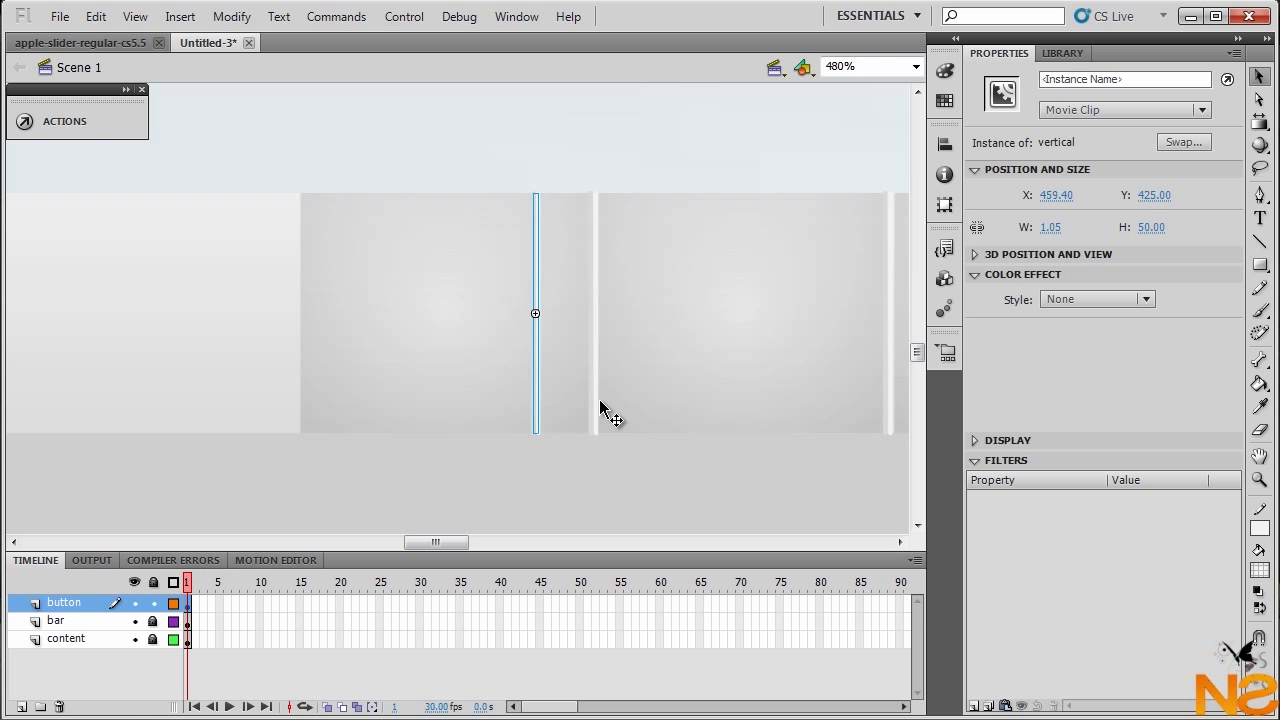
pyautogui.press('Left')
pyautogui.press('Left')
pyautogui.press('Left')
pyautogui.press('Left')
pyautogui.press('Left')
pyautogui.press('Left')
pyautogui.press('Left')
pyautogui.press('Left')
pyautogui.press('Left')
pyautogui.press('Left')
pyautogui.press('Left')
pyautogui.press('Left')
pyautogui.press('Left')
pyautogui.press('Left')
pyautogui.press('Left')
pyautogui.press('Left')
pyautogui.press('Left')
pyautogui.press('Left')
pyautogui.press('Left')
pyautogui.press('Left')
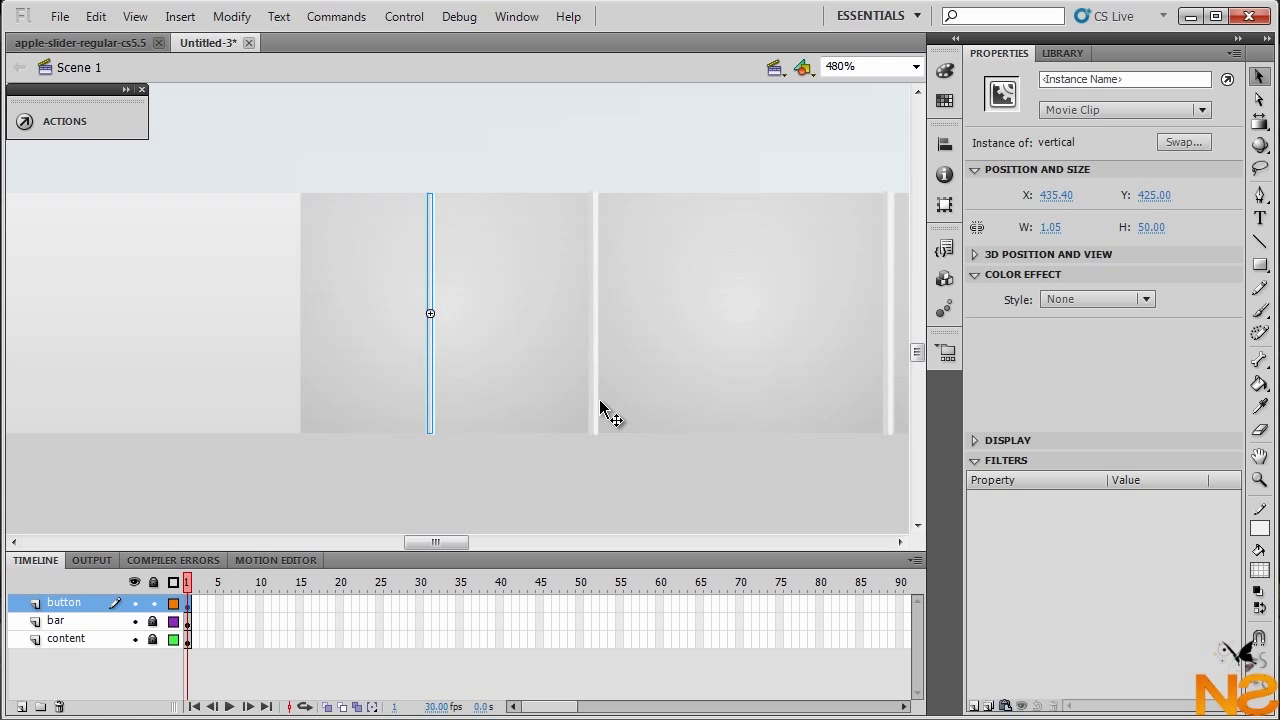
pyautogui.press('Left')
pyautogui.press('Left')
pyautogui.press('Left')
pyautogui.press('Left')
pyautogui.press('Left')
pyautogui.press('Left')
pyautogui.press('Left')
pyautogui.press('Left')
pyautogui.press('Left')
pyautogui.press('Left')
pyautogui.press('Left')
pyautogui.press('Left')
pyautogui.press('Left')
pyautogui.press('Left')
pyautogui.press('Left')
pyautogui.press('Left')
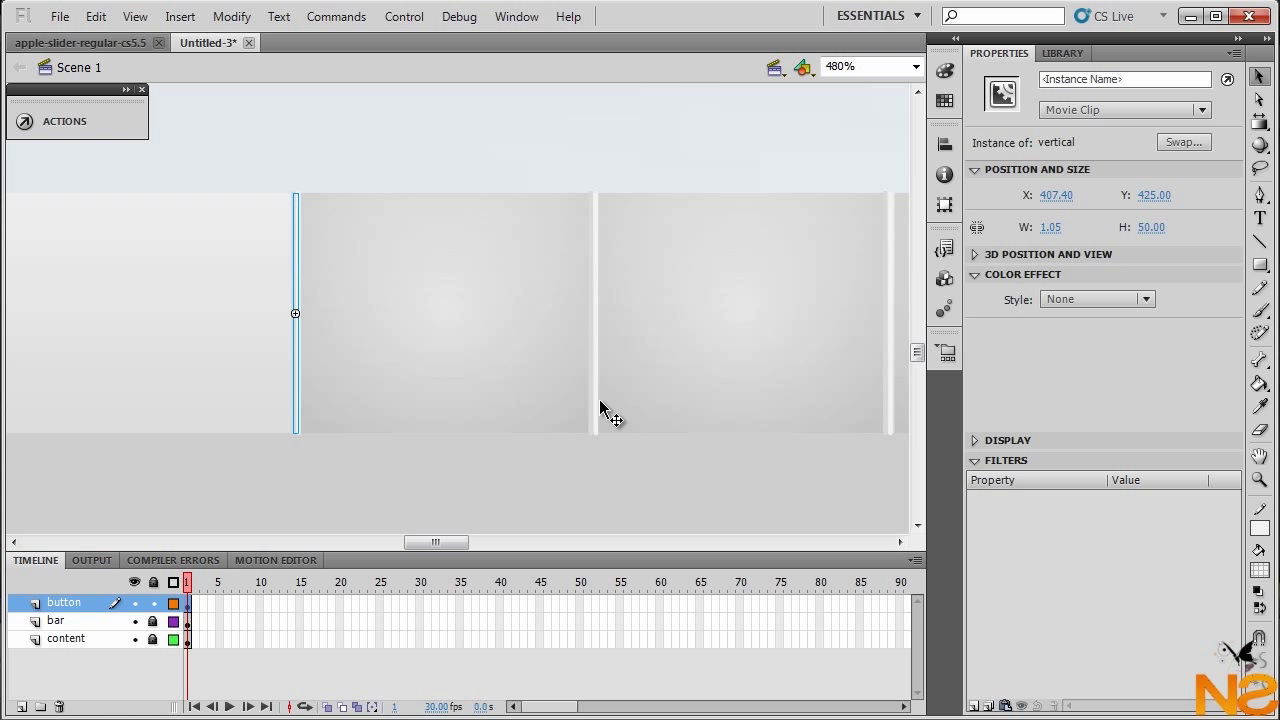
# Delete the right and middle shaded squares while keeping all dividers and the left square, and preview the movie
pyautogui.click(580, 500)
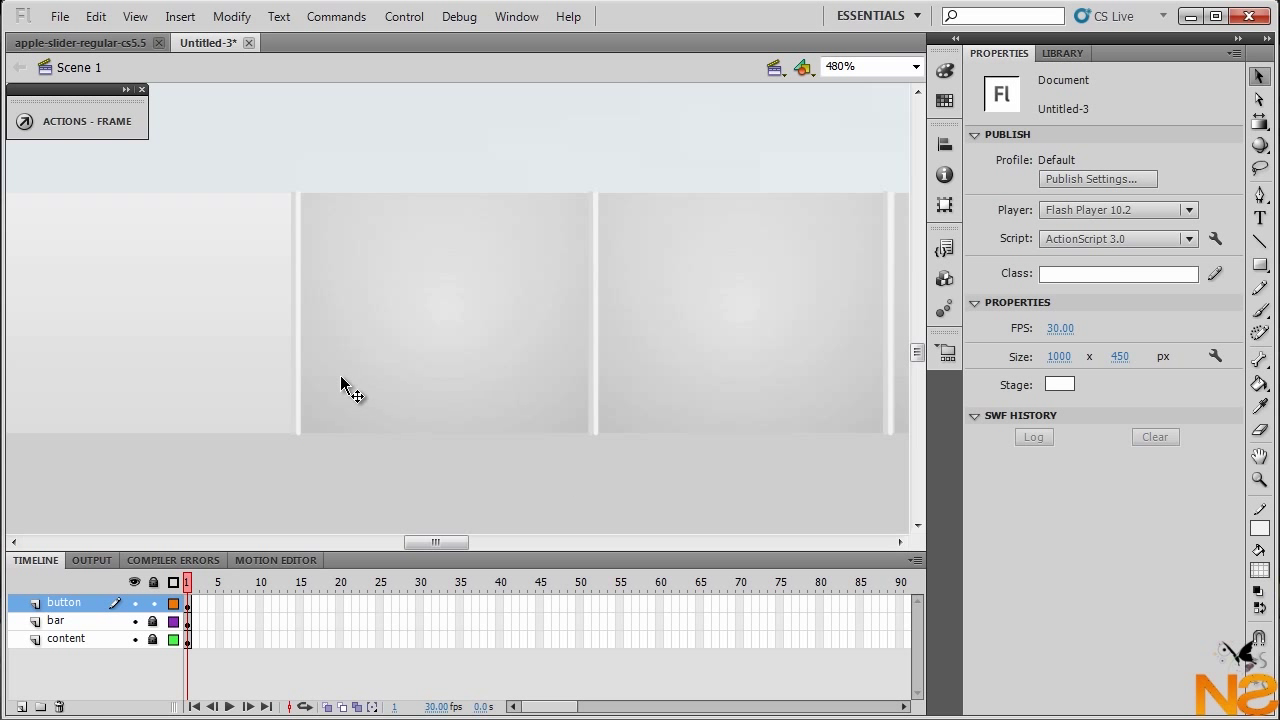
pyautogui.click(914, 67)
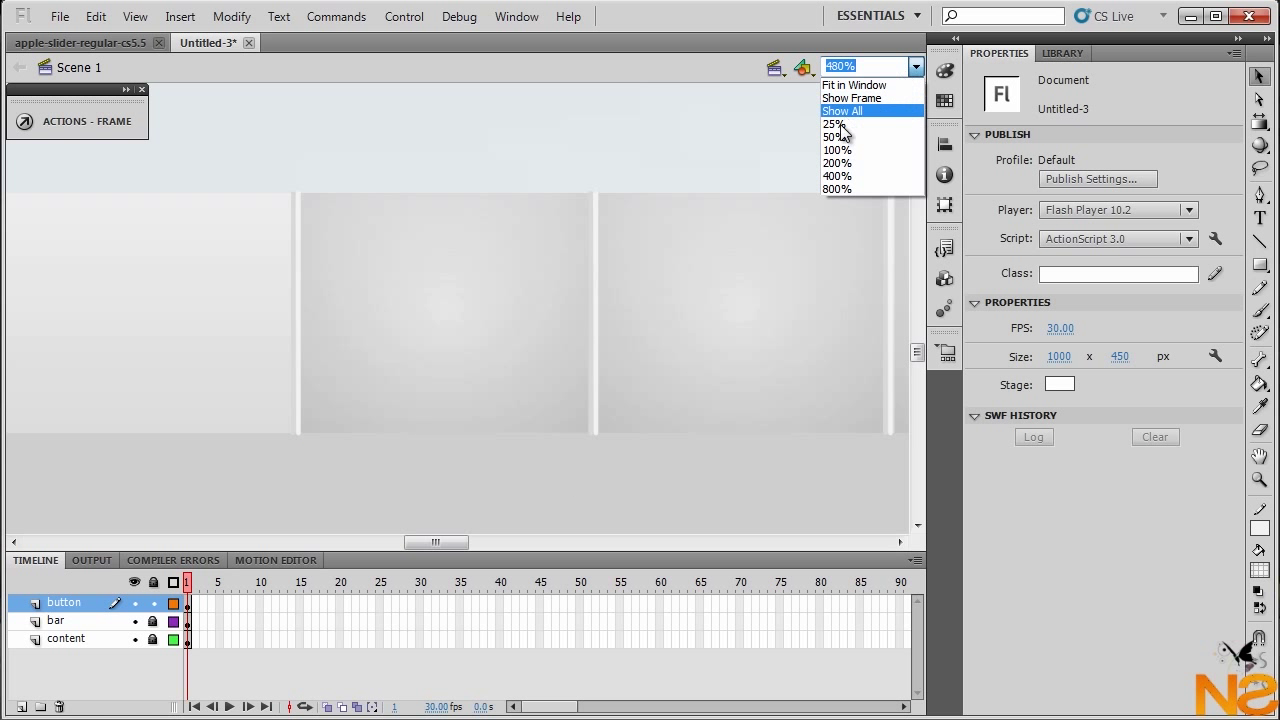
pyautogui.click(849, 148)
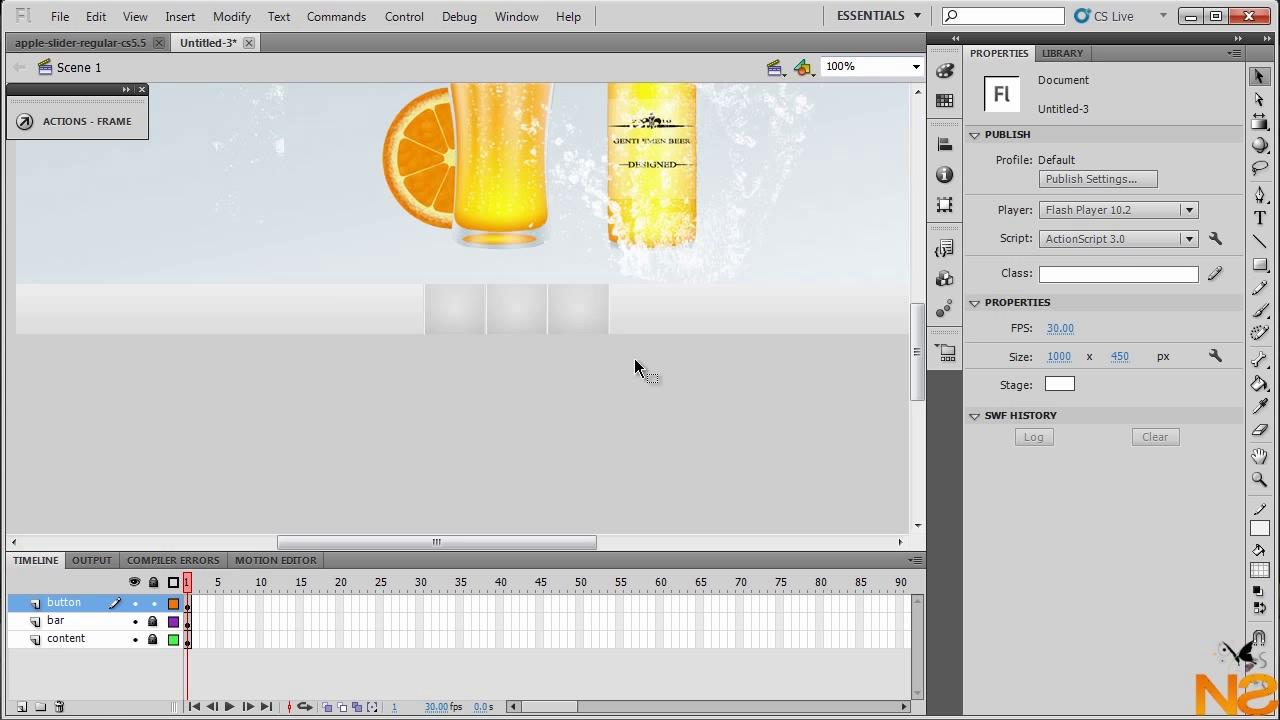
pyautogui.click(585, 322)
pyautogui.click(531, 326)
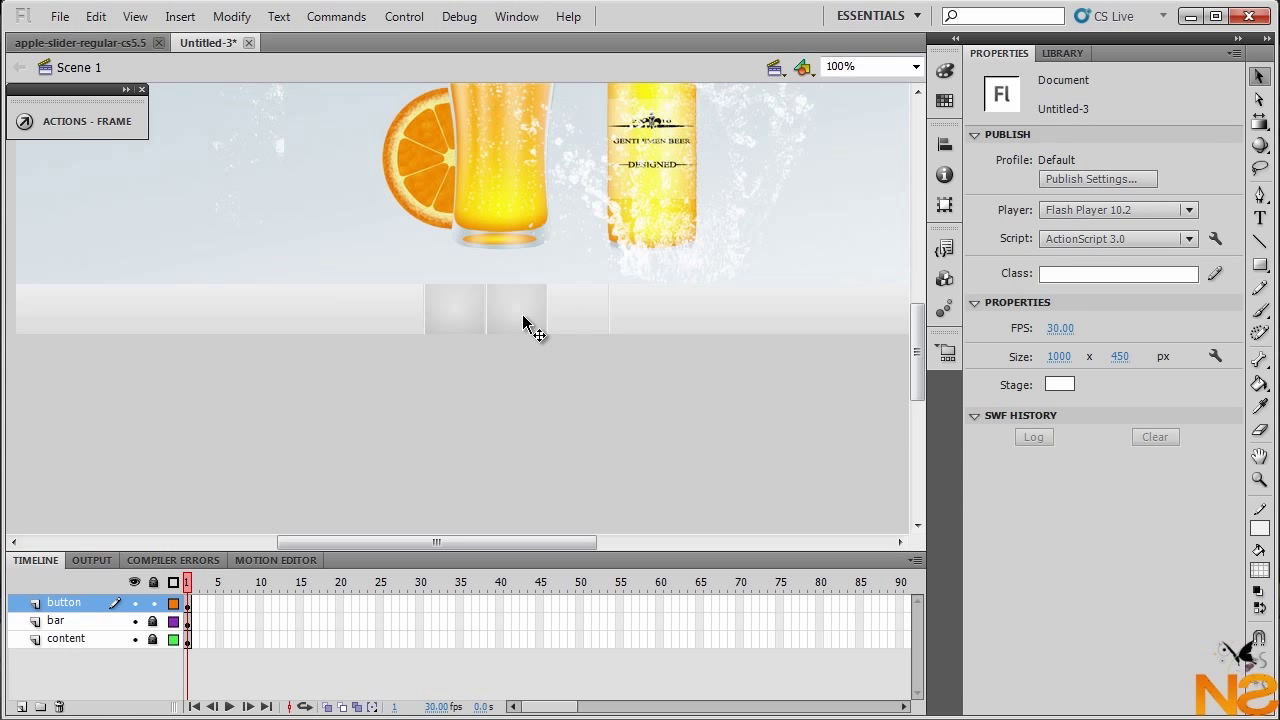
pyautogui.click(523, 323)
pyautogui.click(522, 316)
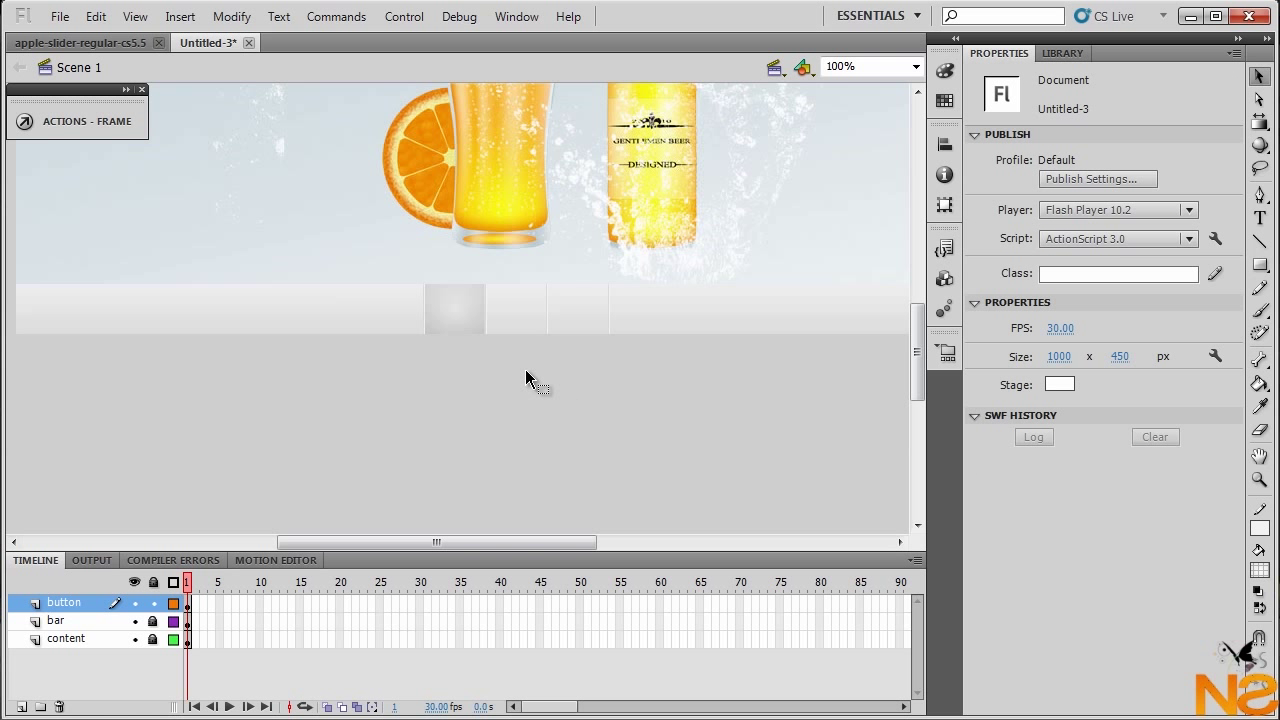
pyautogui.hotkey('ctrl', 'Return')
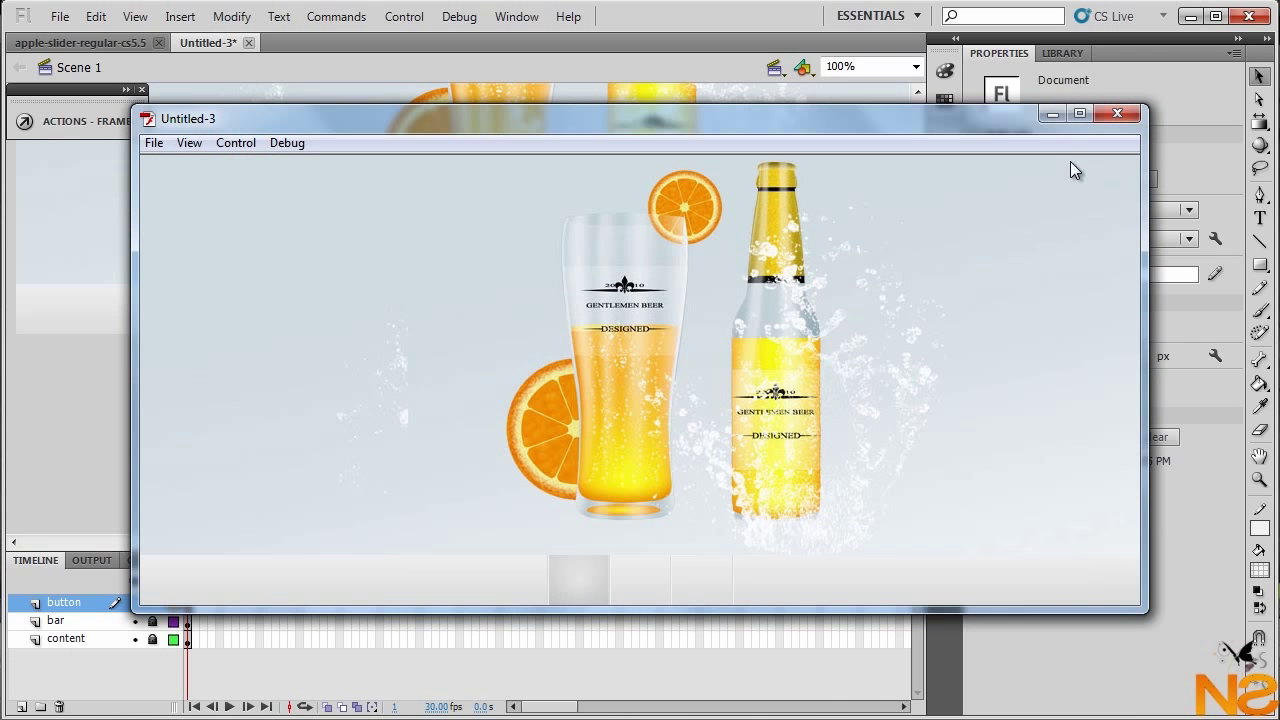
pyautogui.click(1115, 114)
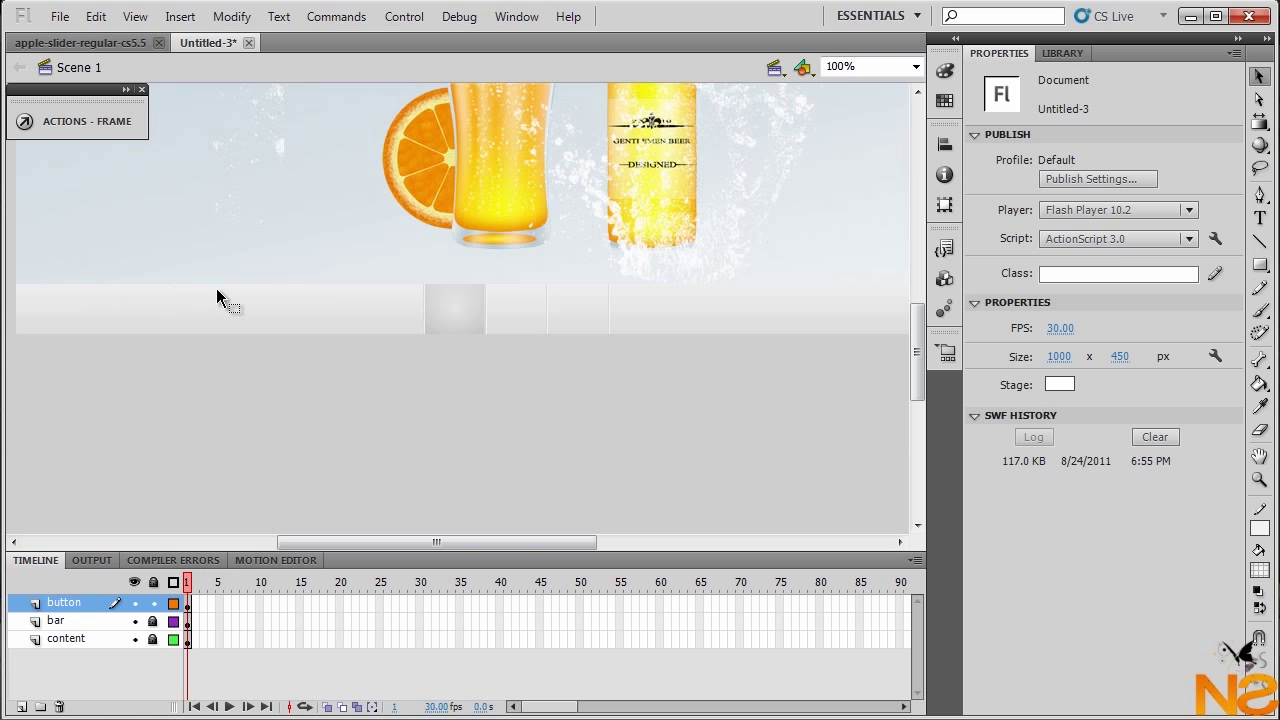
# Draw a horizontal line about 275 px wide above the bar with the Line tool, using a stroke colour sampled from the stage
pyautogui.click(1259, 241)
pyautogui.click(1057, 161)
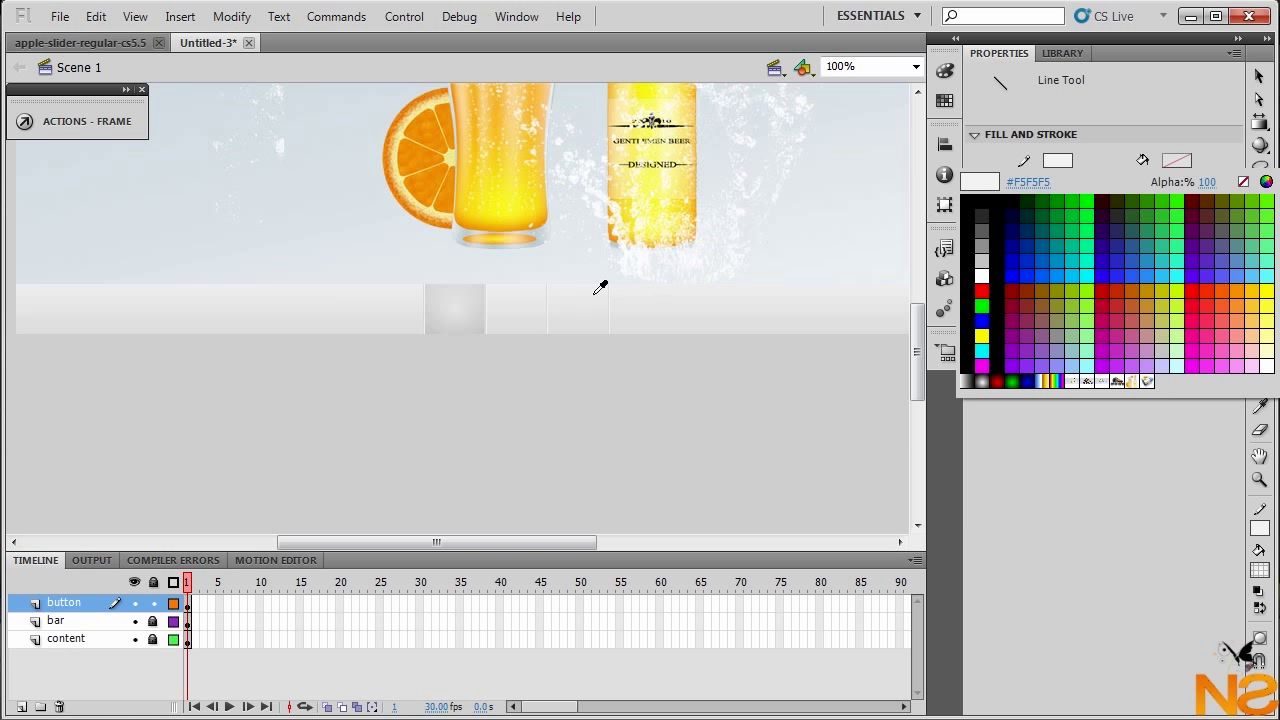
pyautogui.click(437, 278)
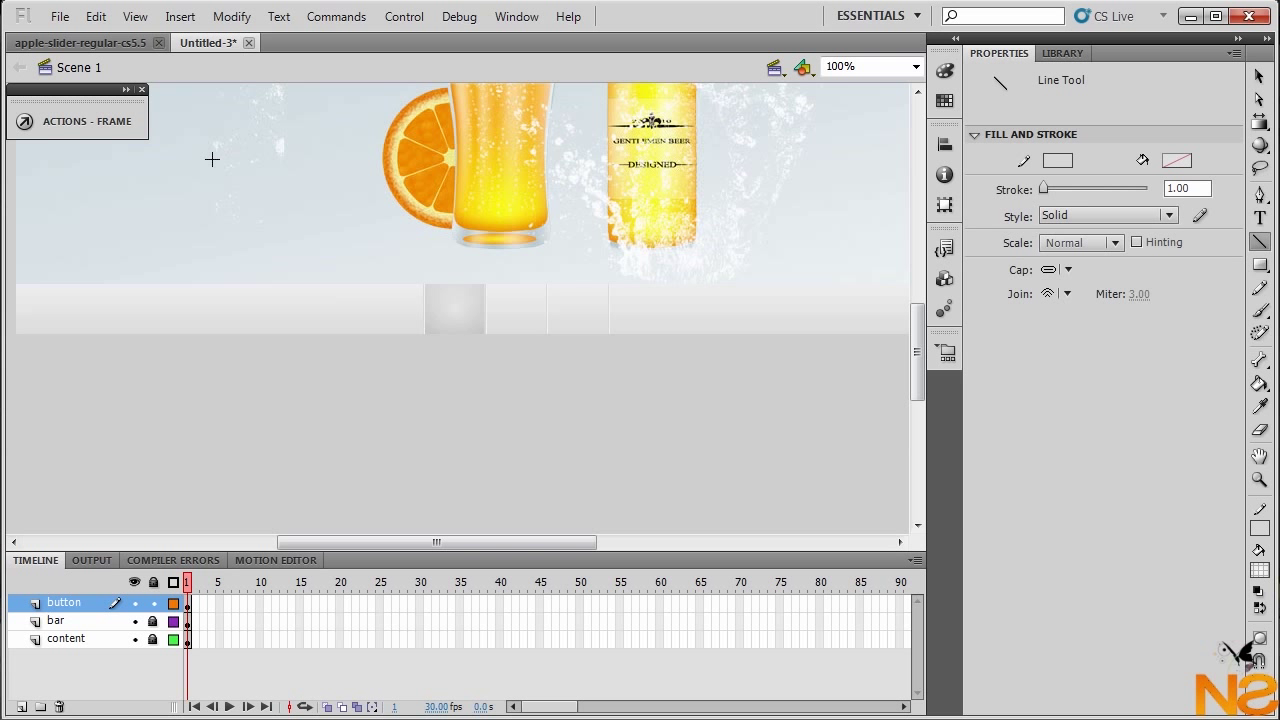
pyautogui.moveTo(212, 159); pyautogui.dragTo(488, 159)
# Set the horizontal line's width to 985 px and centre it horizontally on the stage
pyautogui.press('v')
pyautogui.moveTo(183, 130)
pyautogui.mouseDown()
pyautogui.moveTo(486, 200)
pyautogui.moveTo(547, 200)
pyautogui.mouseUp()
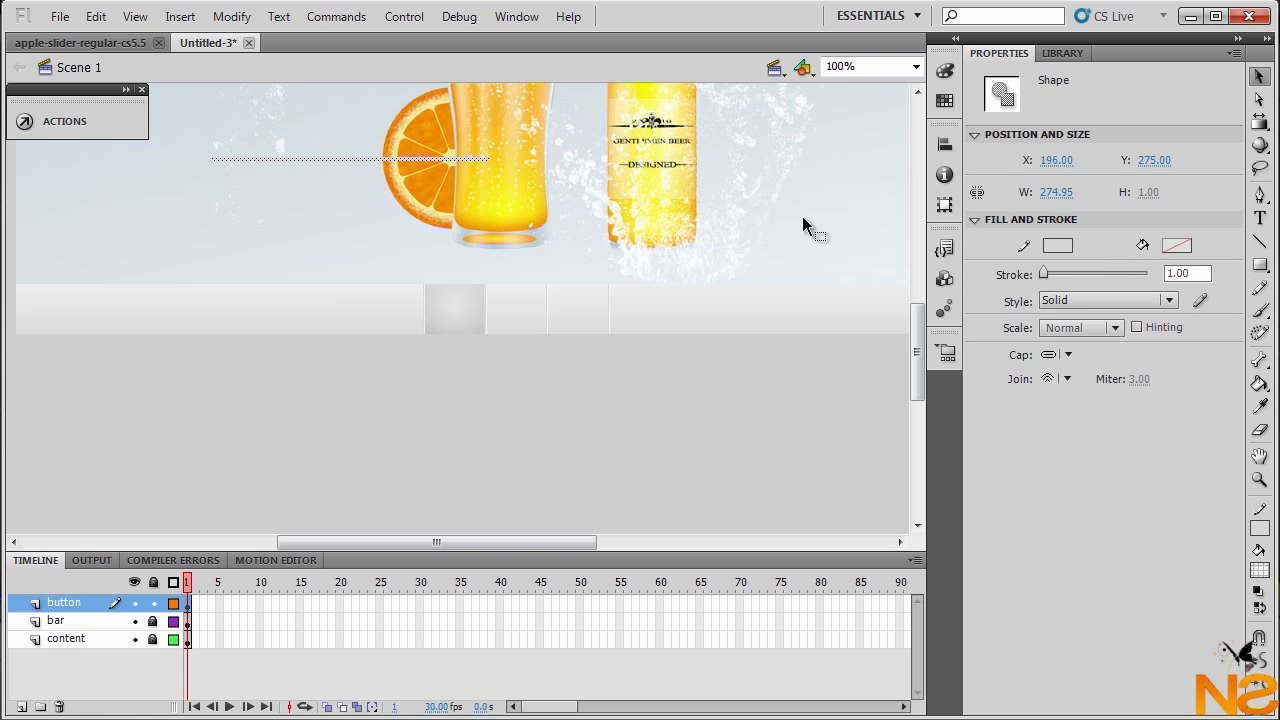
pyautogui.click(1057, 192)
pyautogui.write('985')
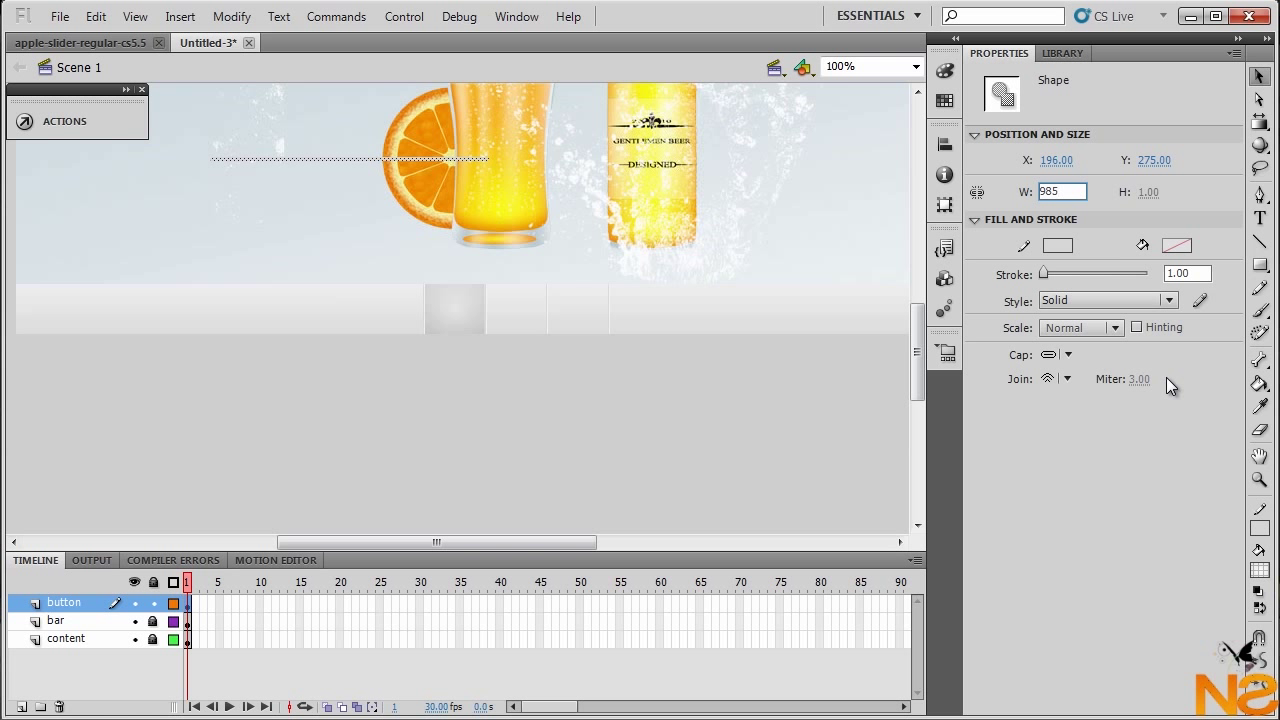
pyautogui.click(493, 420)
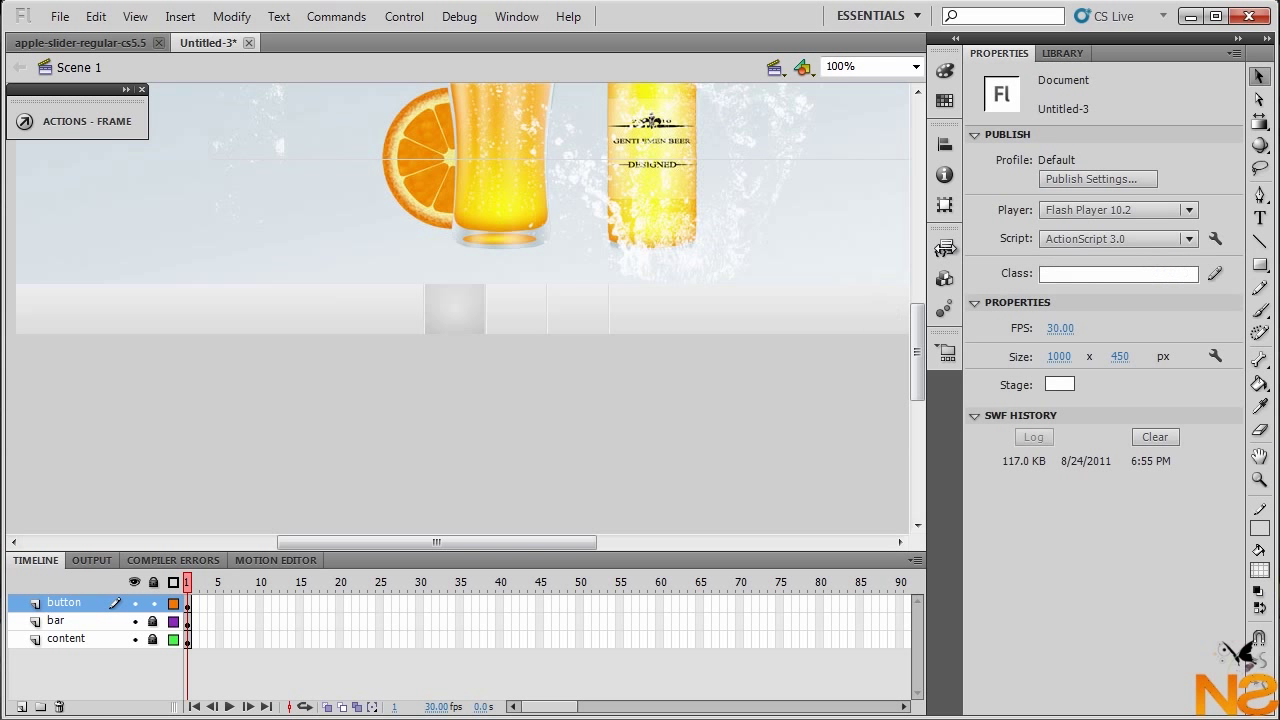
pyautogui.click(944, 145)
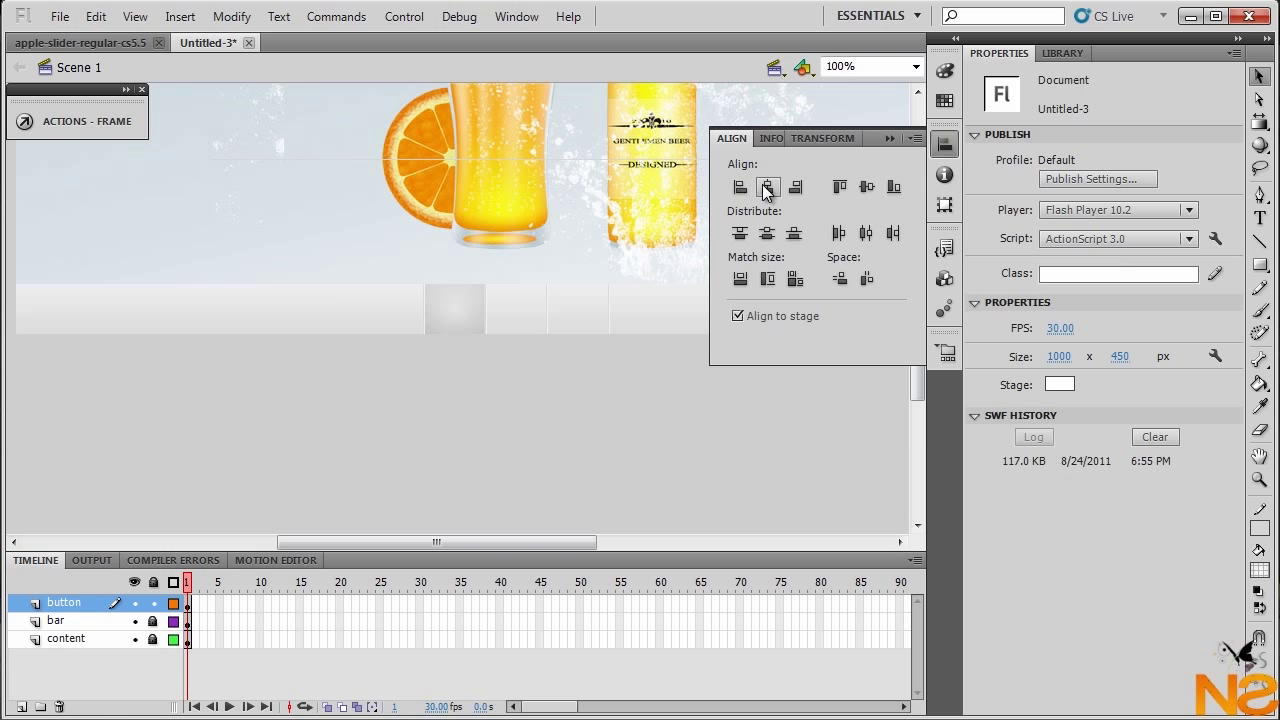
pyautogui.click(594, 160)
pyautogui.click(944, 145)
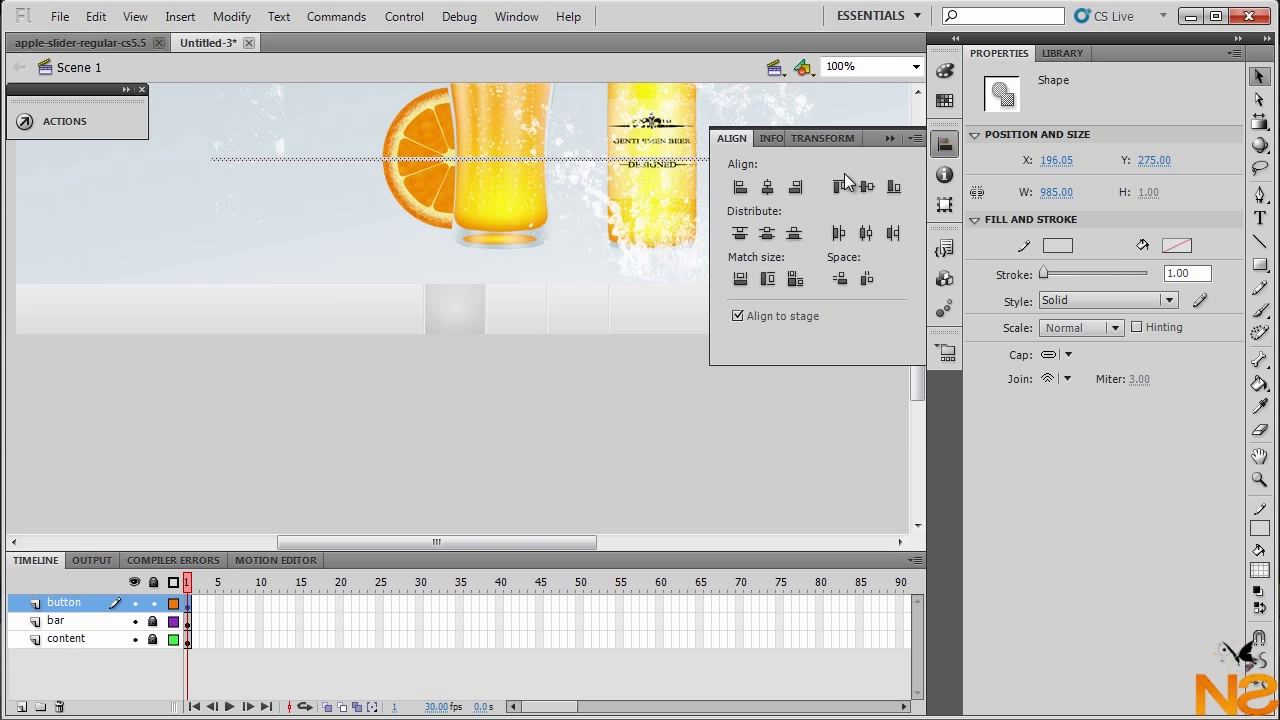
pyautogui.click(767, 187)
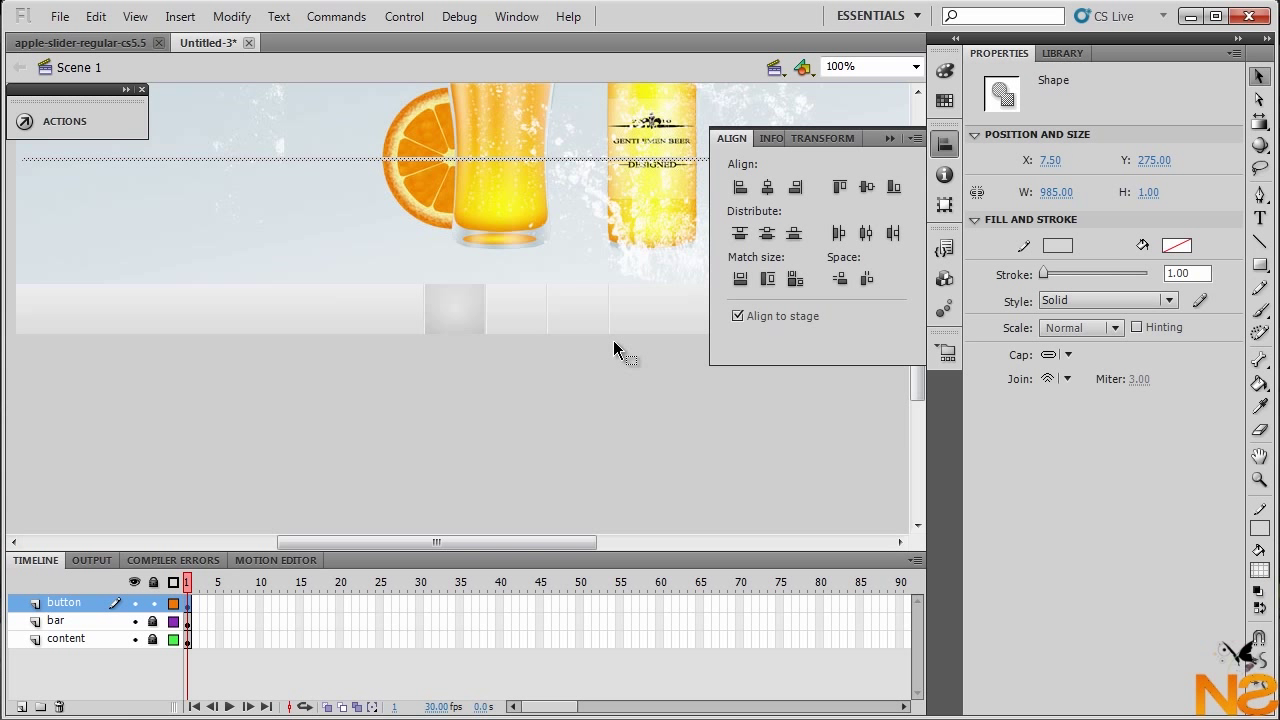
# Move the horizontal line down onto the upper edge of the gradient bar, at Y 401
pyautogui.hotkey('shift', 'Down')
pyautogui.hotkey('shift', 'Down')
pyautogui.hotkey('shift', 'Down')
pyautogui.hotkey('shift', 'Down')
pyautogui.hotkey('shift', 'Down')
pyautogui.hotkey('shift', 'Down')
pyautogui.hotkey('shift', 'Down')
pyautogui.hotkey('shift', 'Down')
pyautogui.hotkey('shift', 'Down')
pyautogui.hotkey('shift', 'Down')
pyautogui.hotkey('shift', 'Down')
pyautogui.hotkey('shift', 'Down')
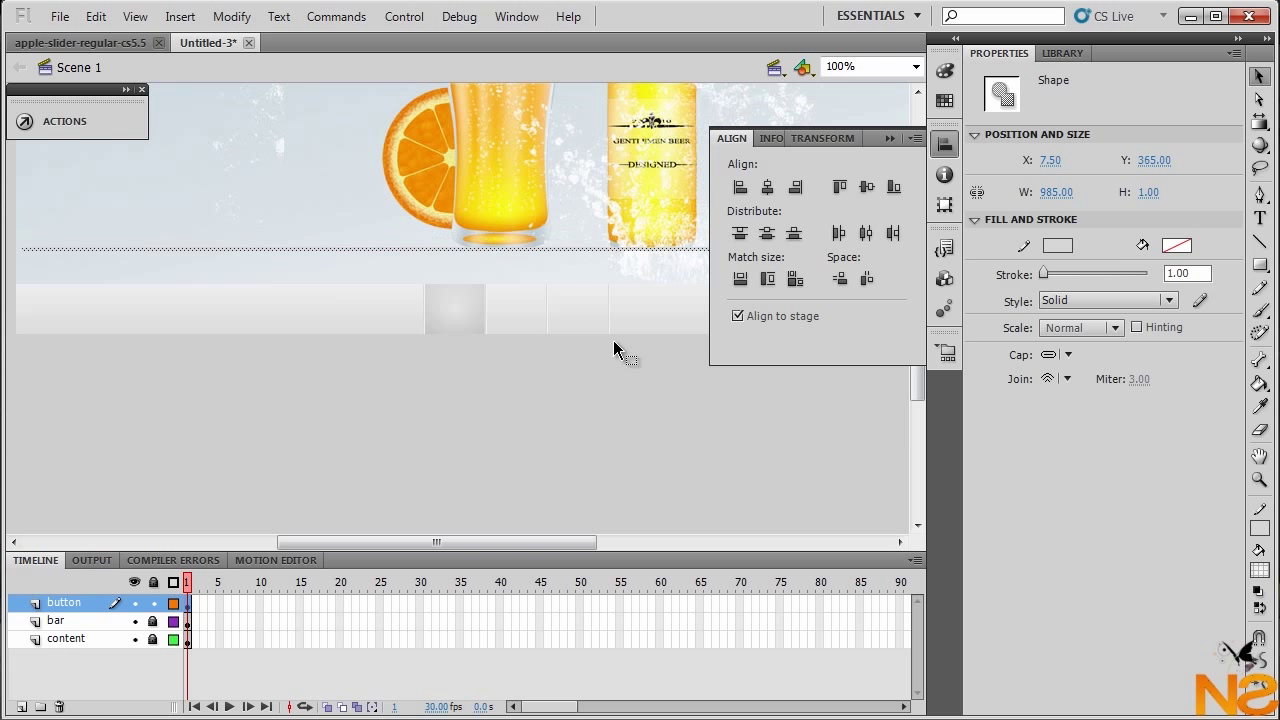
pyautogui.hotkey('shift', 'Down')
pyautogui.press('Up')
pyautogui.press('Up')
pyautogui.press('Up')
pyautogui.press('Up')
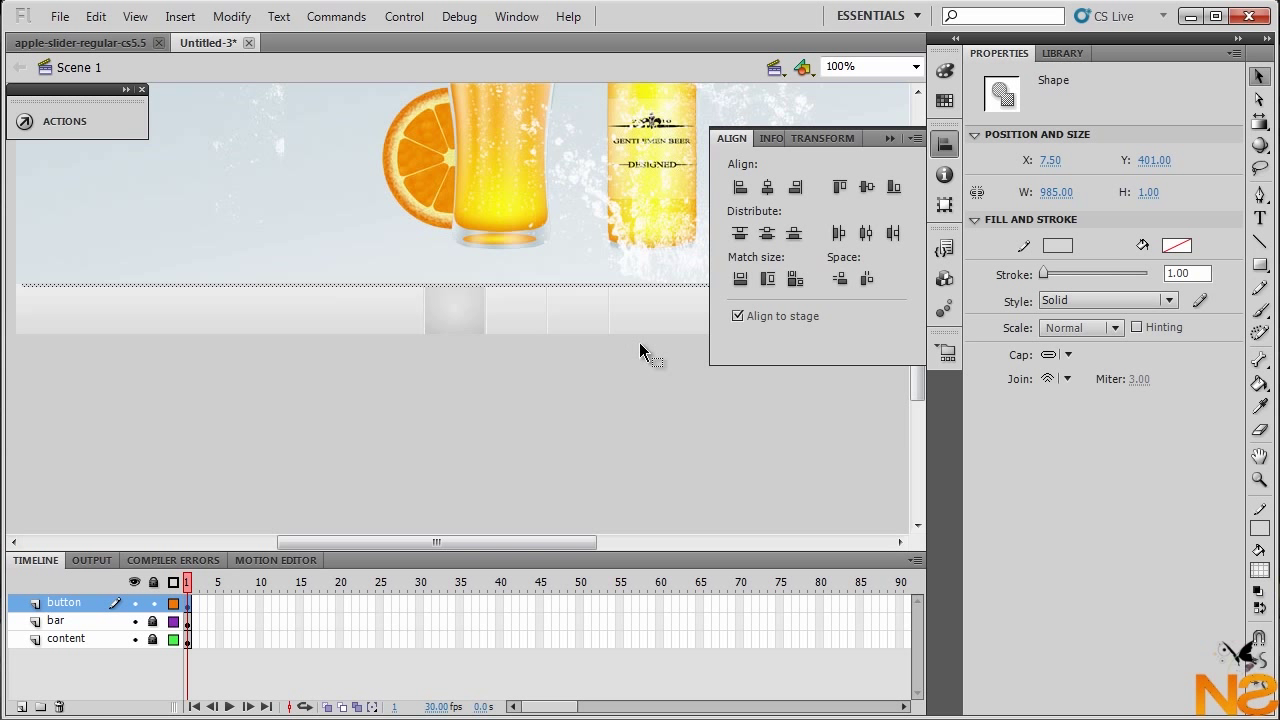
pyautogui.hotkey('ctrl', 'k')
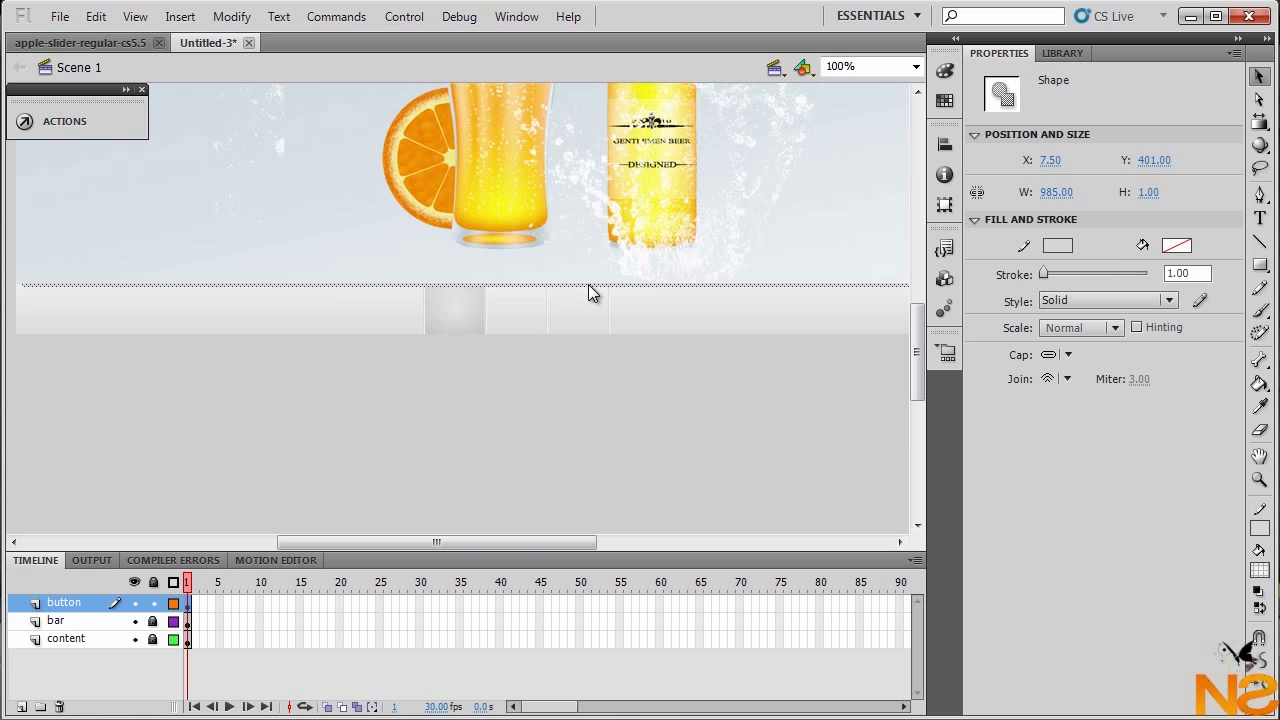
# Convert the horizontal line to a movie clip symbol named horizontal
pyautogui.press('F8')
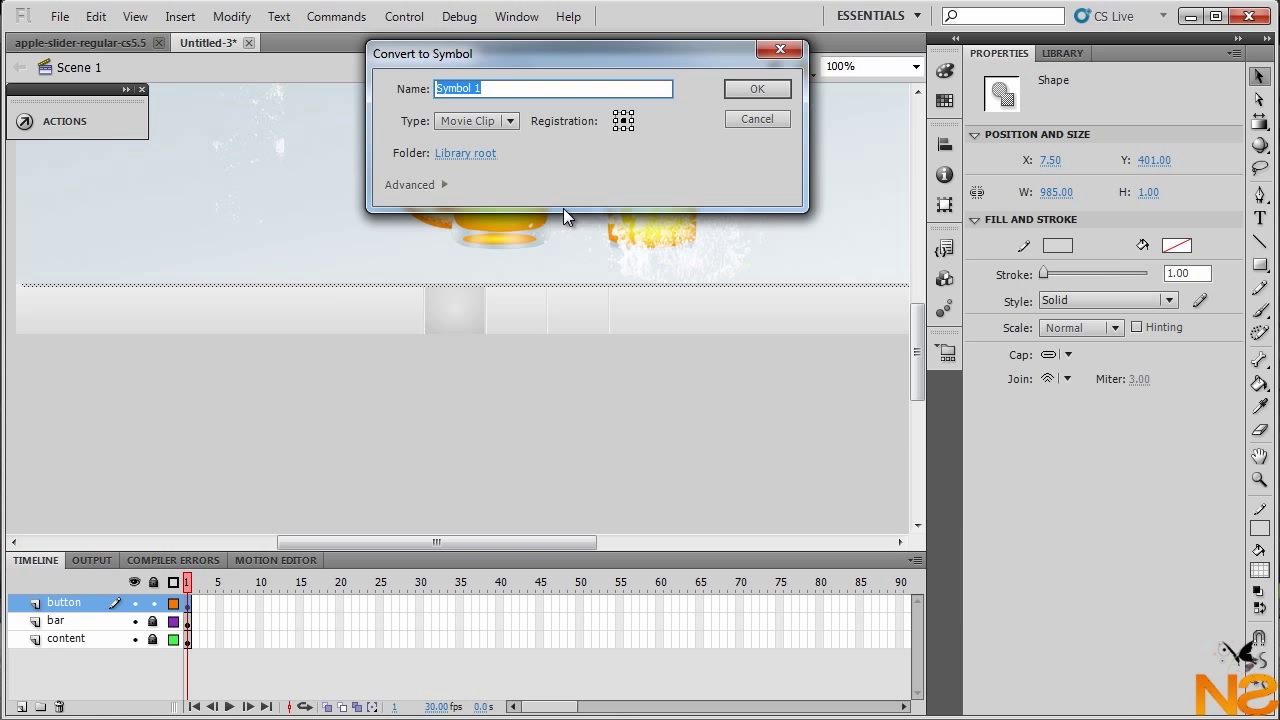
pyautogui.write('horizontal')
pyautogui.press('Return')
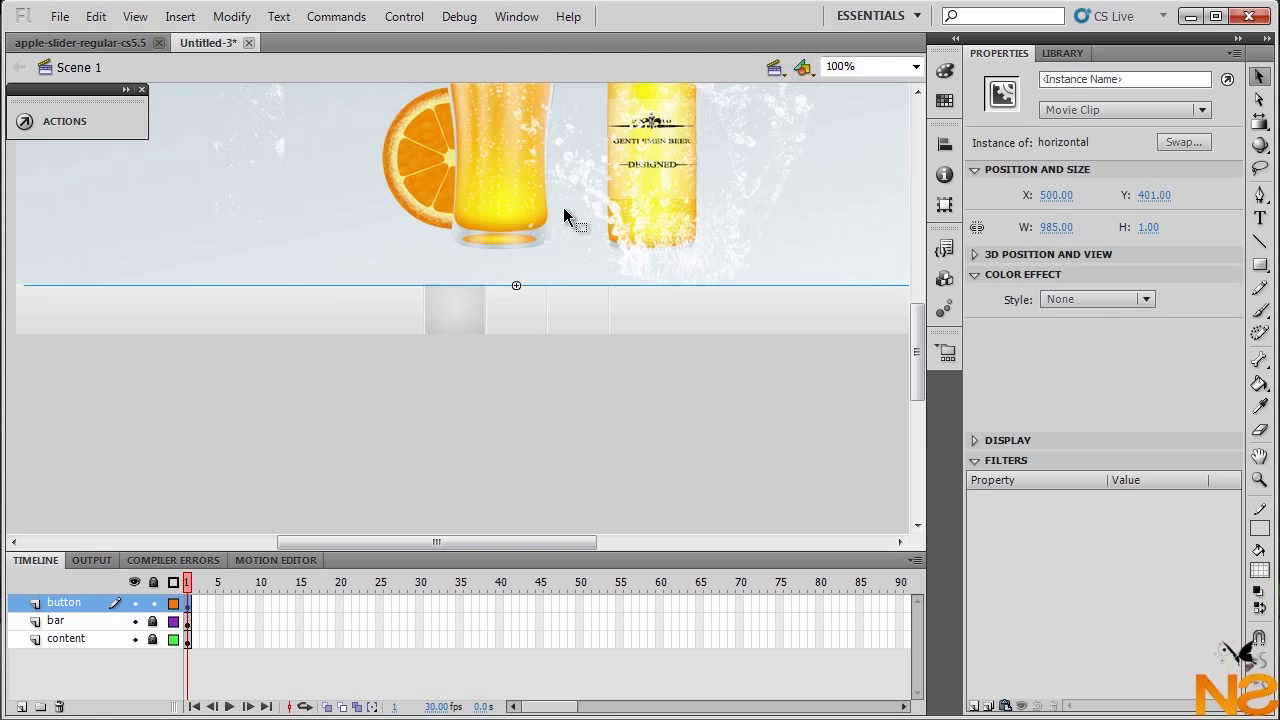
# Add a Drop Shadow filter to the horizontal line clip with 10% strength, 90° angle and 1 px distance
pyautogui.click(973, 706)
pyautogui.click(1010, 552)
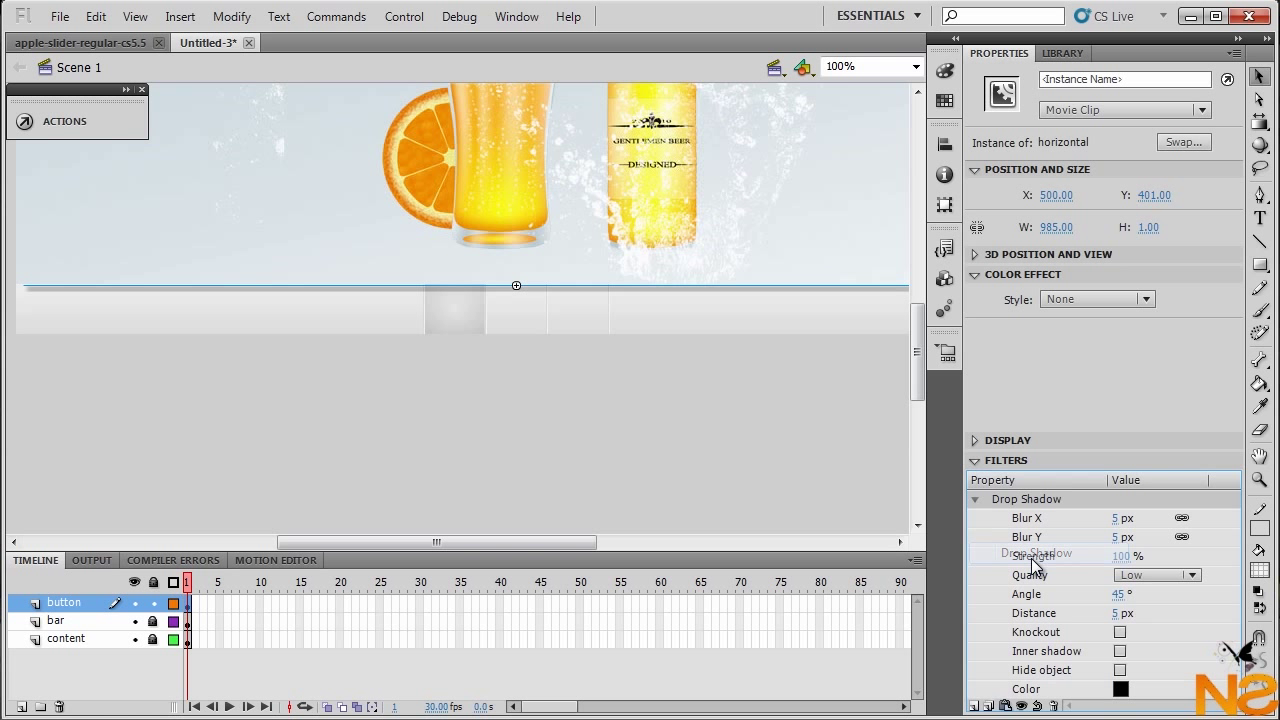
pyautogui.click(1121, 557)
pyautogui.write('10')
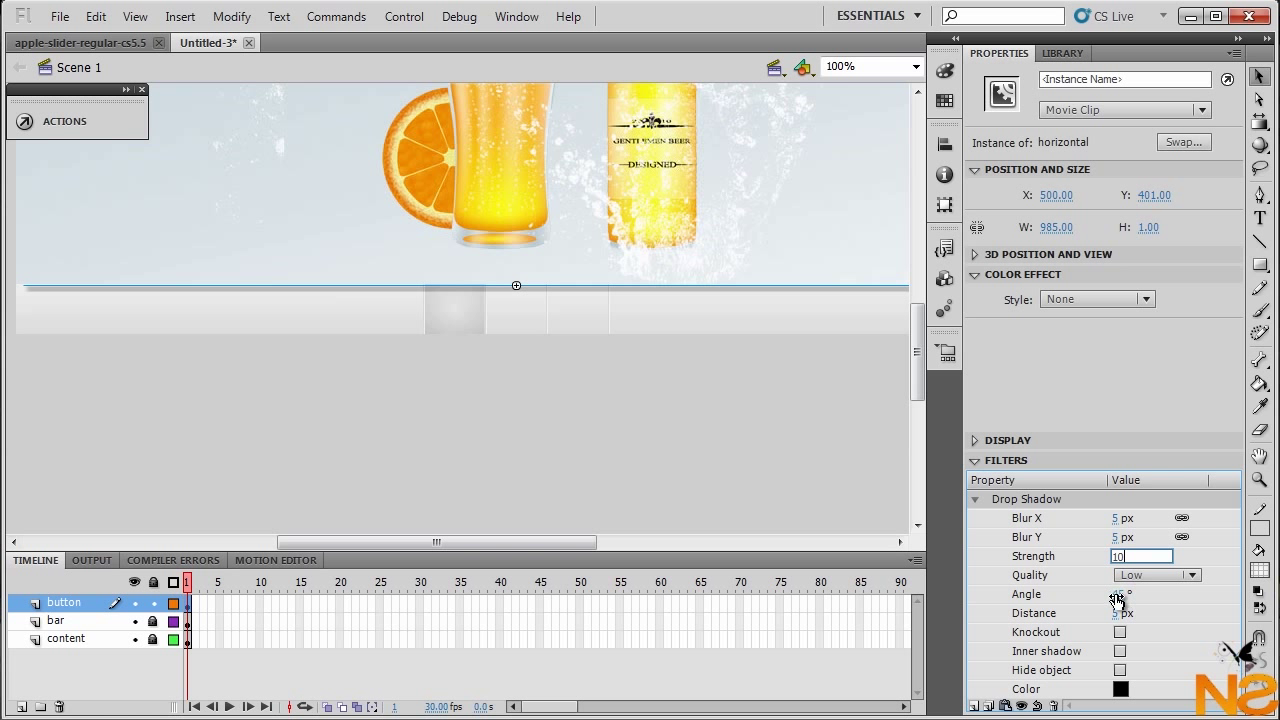
pyautogui.click(1118, 596)
pyautogui.write('90')
pyautogui.click(1120, 614)
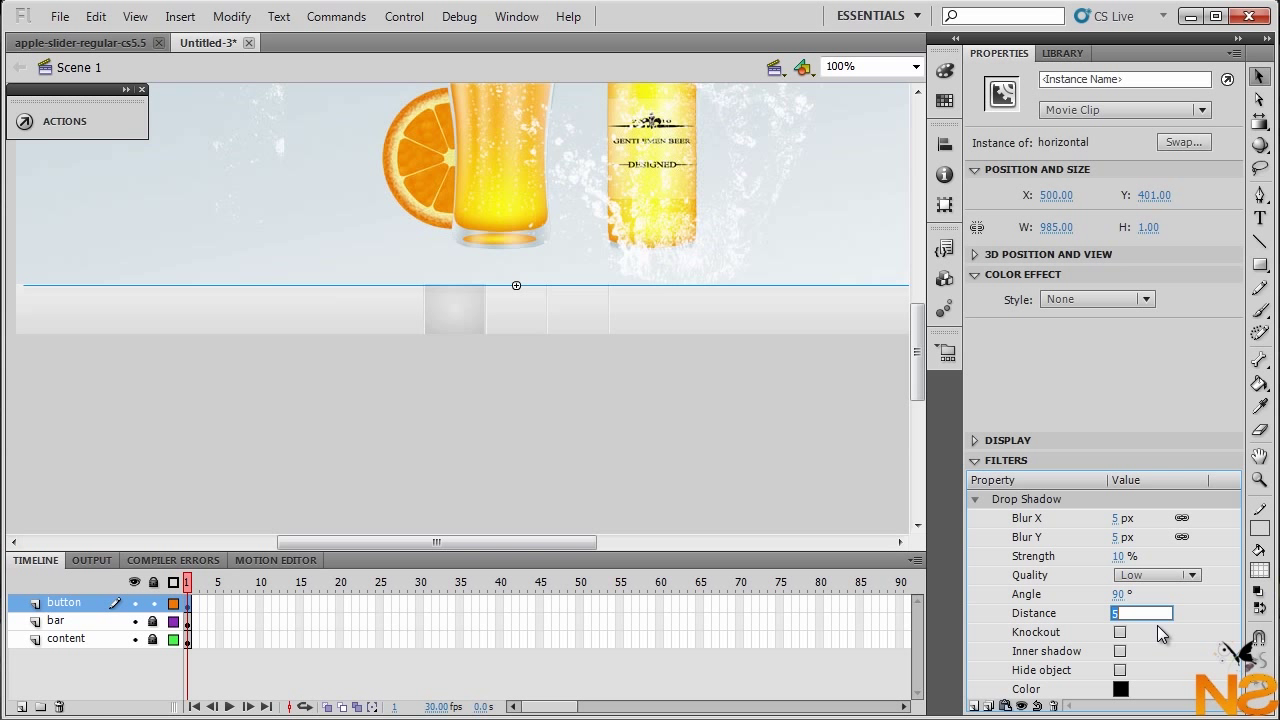
pyautogui.write('1')
pyautogui.press('Return')
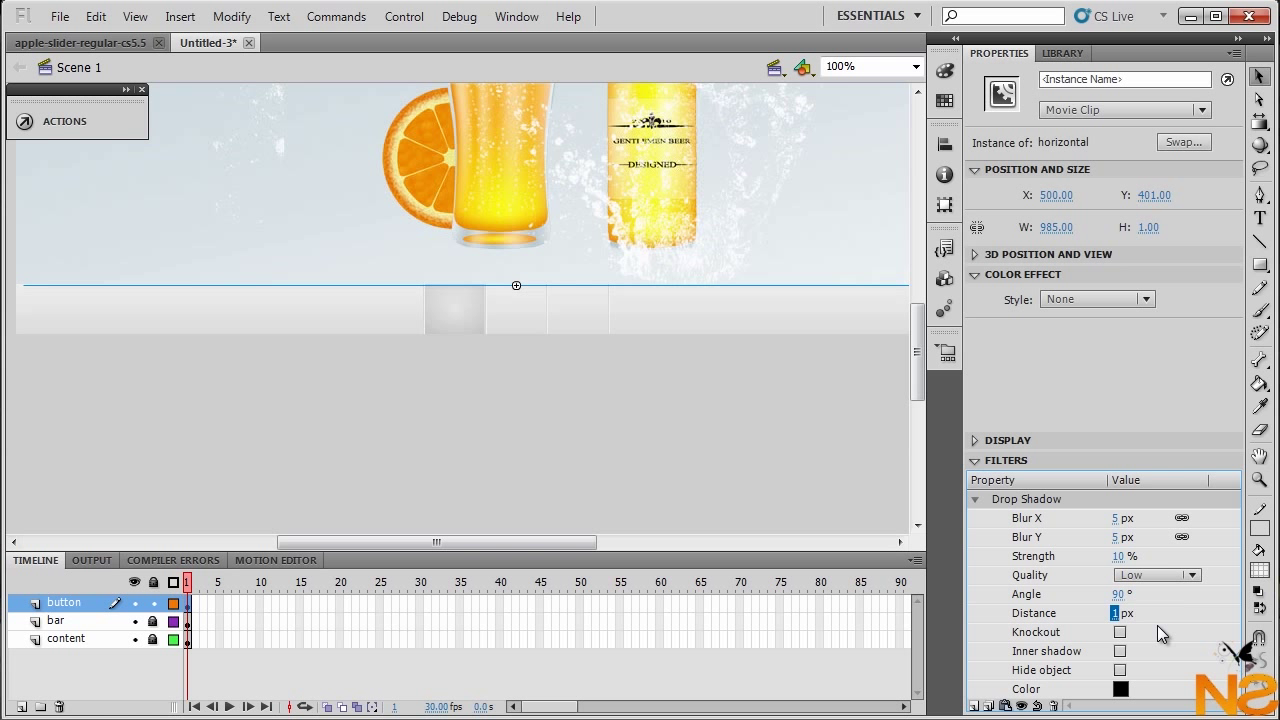
pyautogui.click(750, 430)
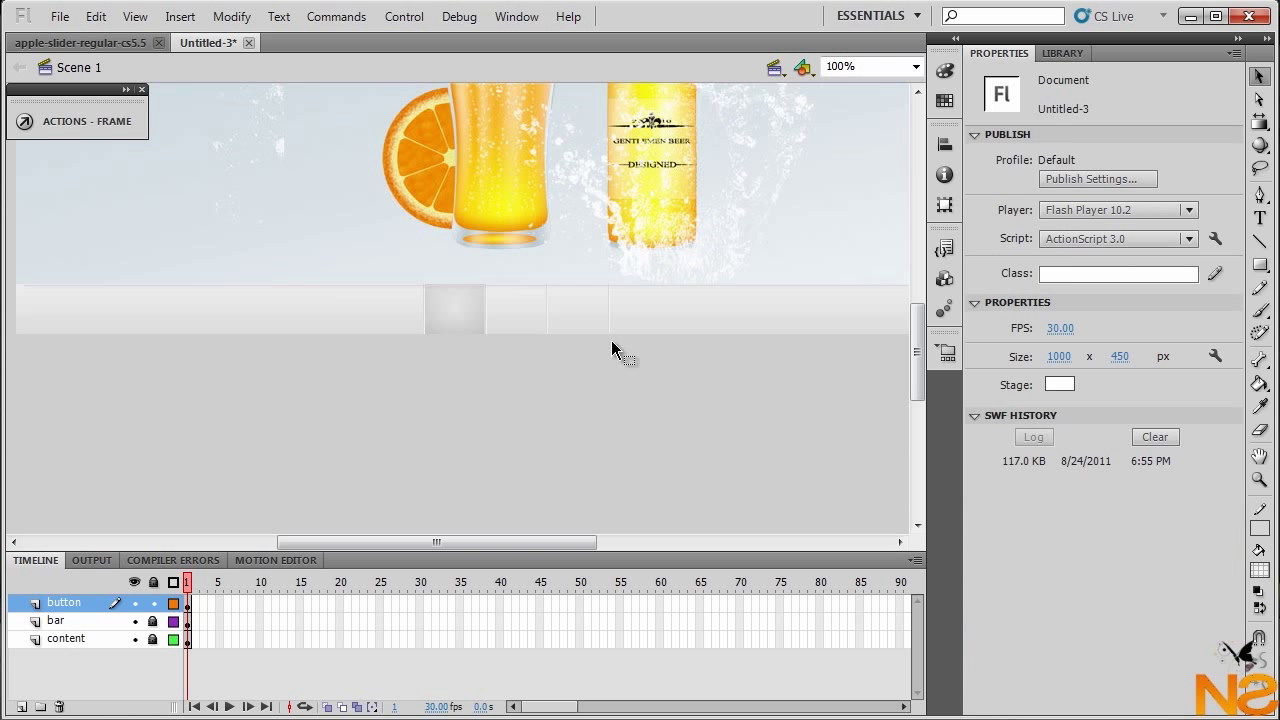
# Nudge the horizontal line clip up to Y 399 at the bar's upper edge
pyautogui.click(536, 285)
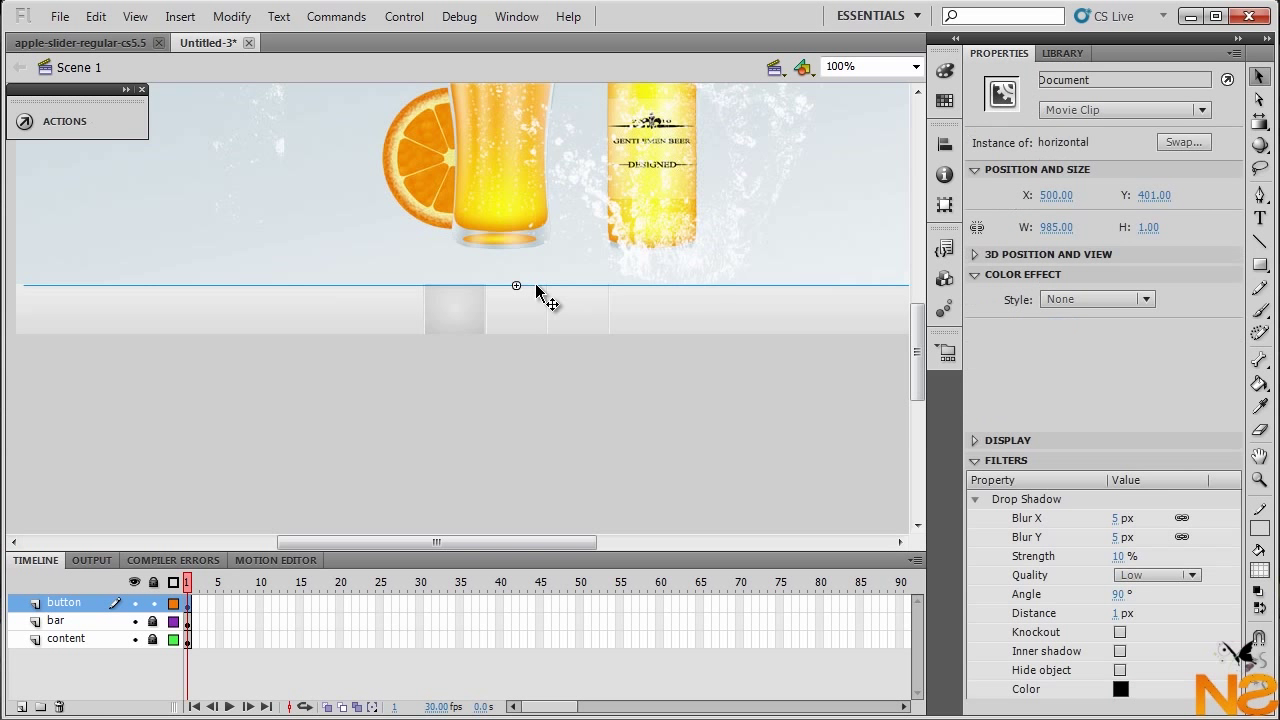
pyautogui.press('Up')
pyautogui.click(646, 400)
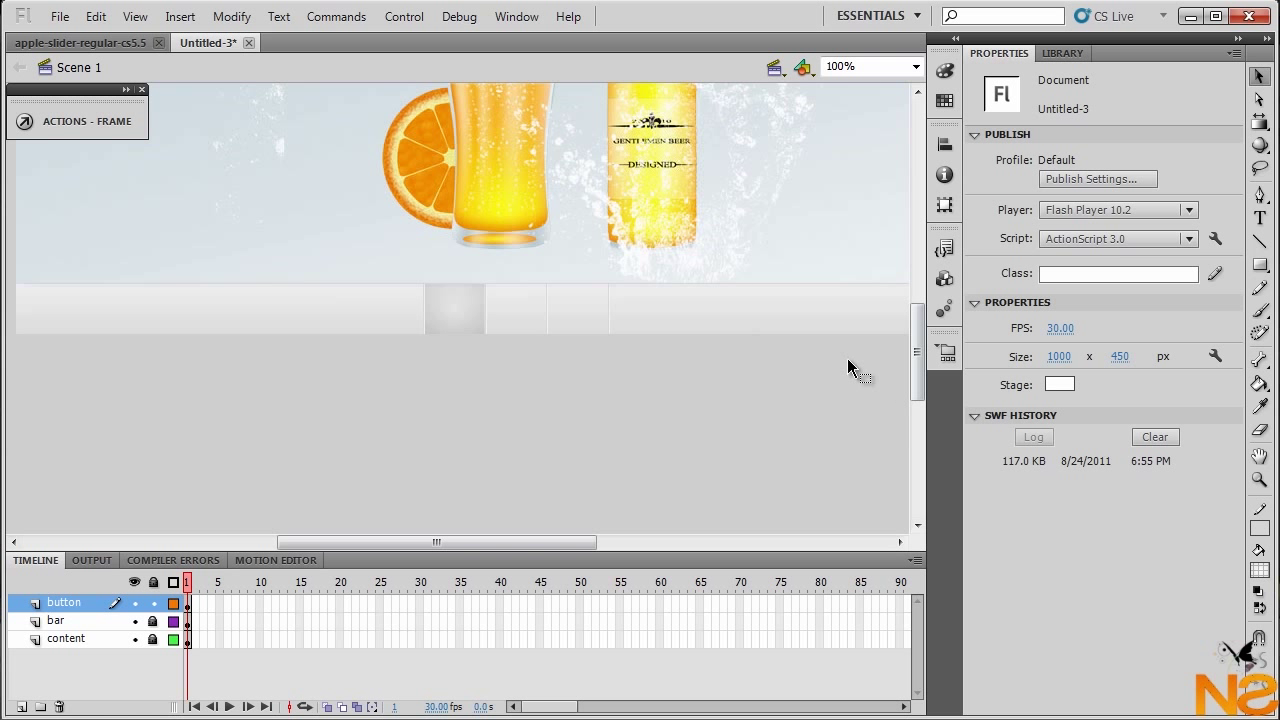
# Apply an Alpha colour effect of 50% to the horizontal line clip and preview the movie
pyautogui.click(825, 285)
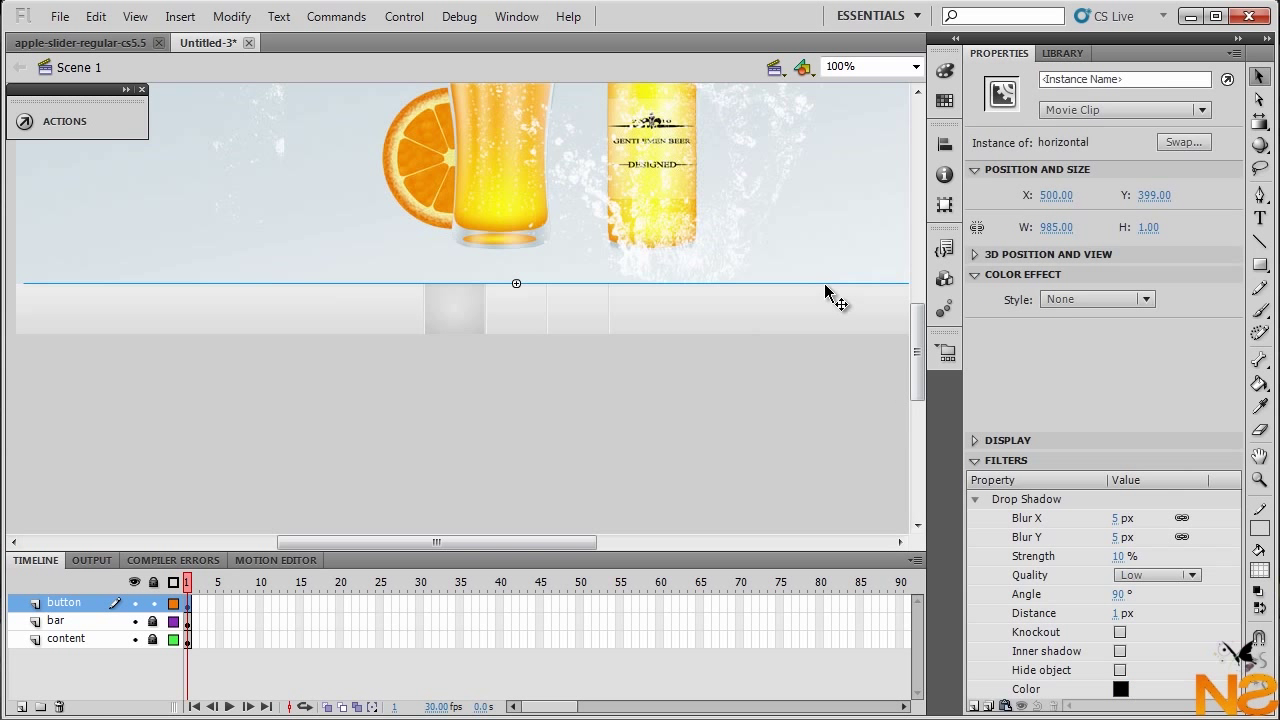
pyautogui.click(1145, 299)
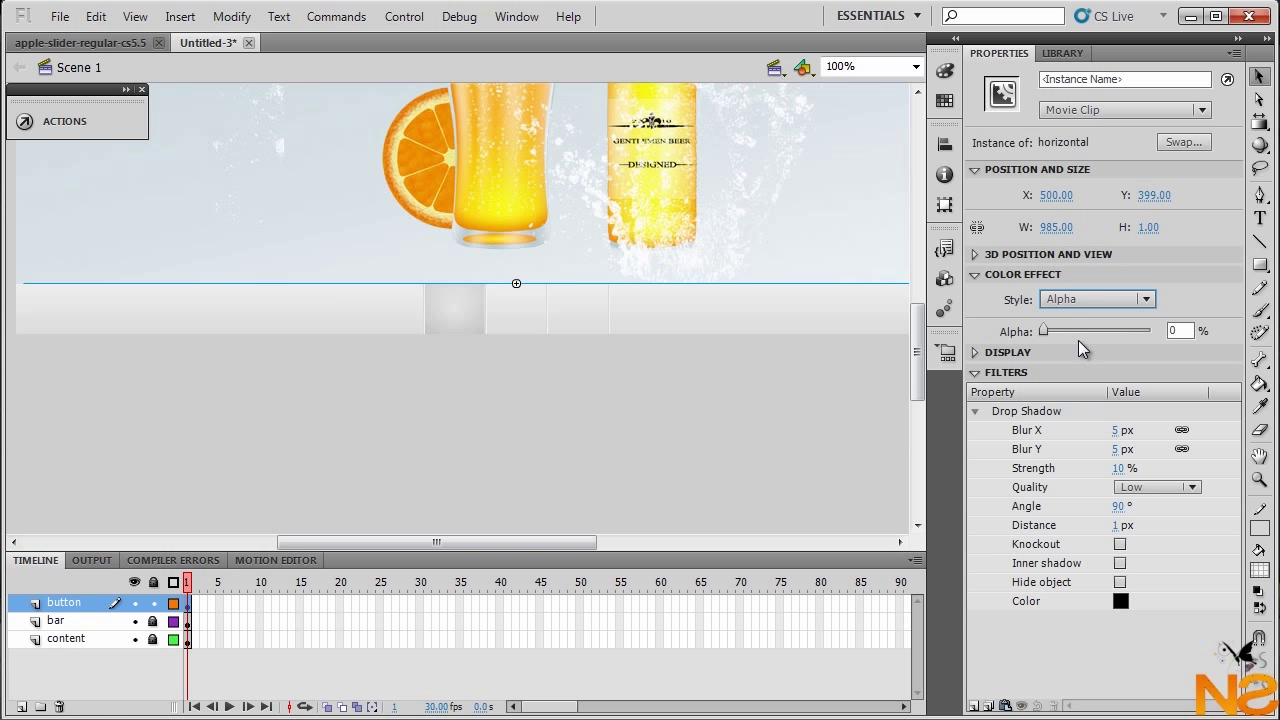
pyautogui.click(1180, 331)
pyautogui.write('50')
pyautogui.press('Return')
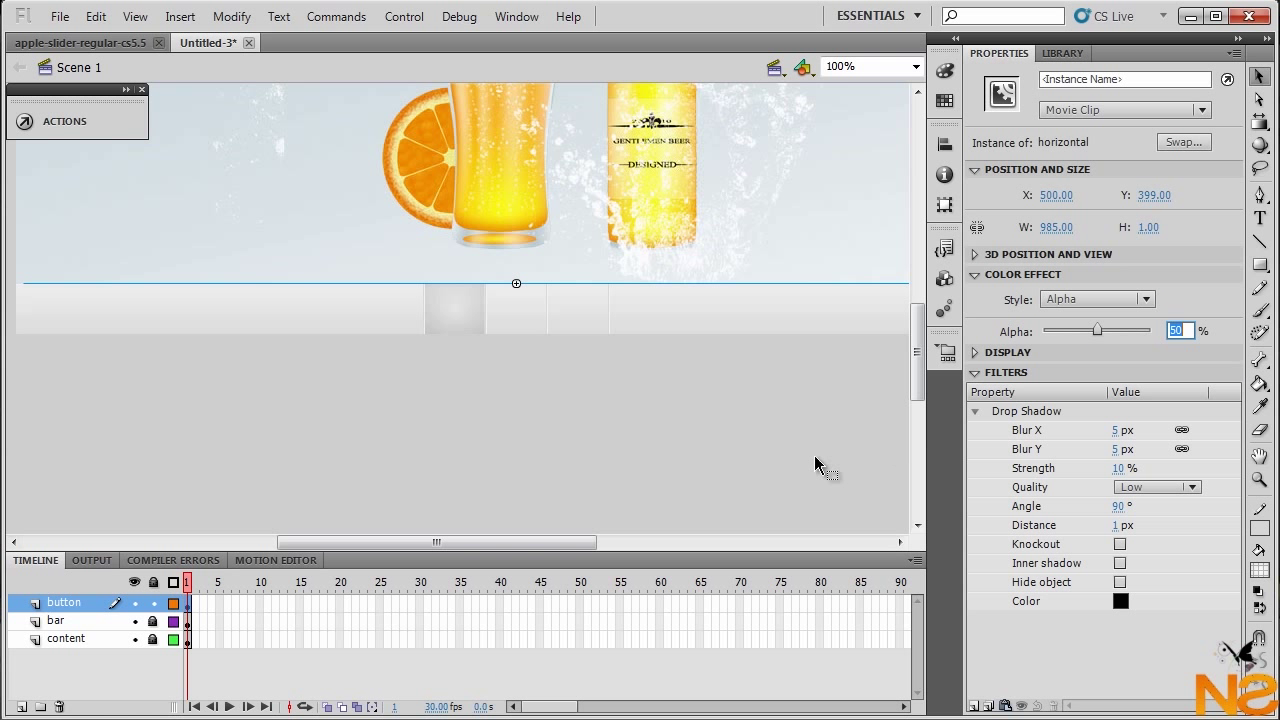
pyautogui.click(730, 465)
pyautogui.hotkey('ctrl', 'Return')
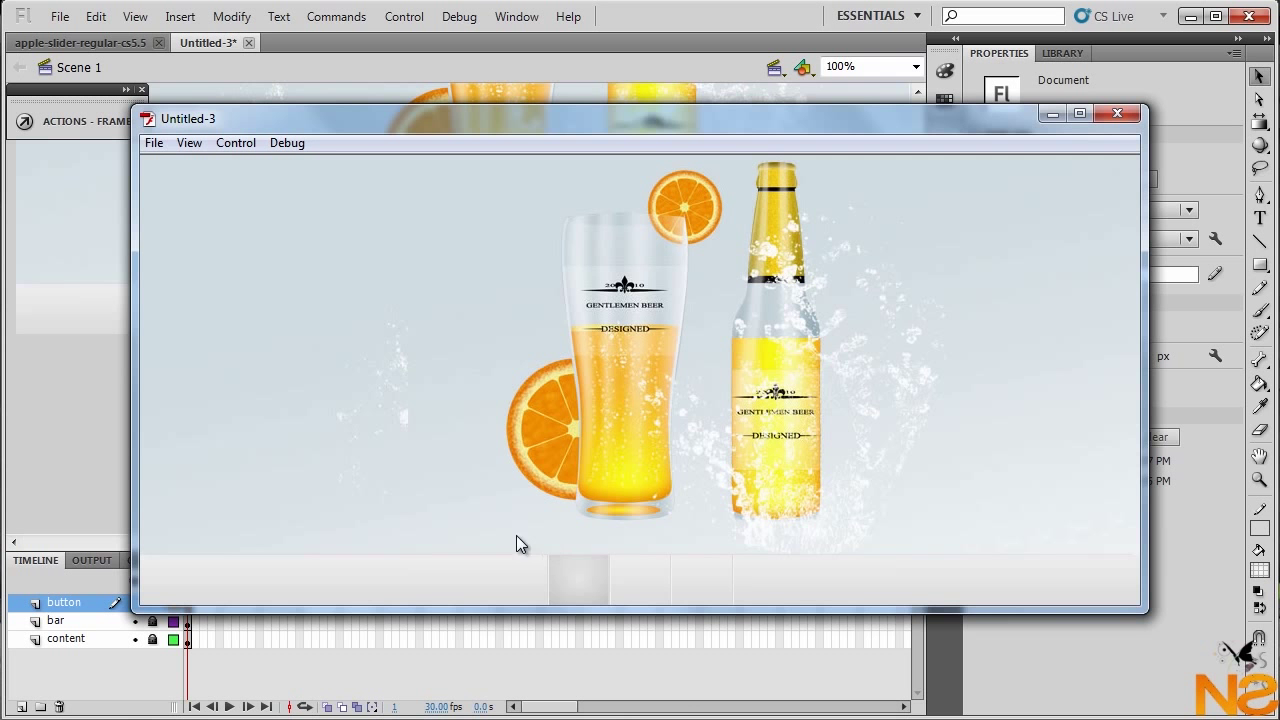
pyautogui.click(1117, 113)
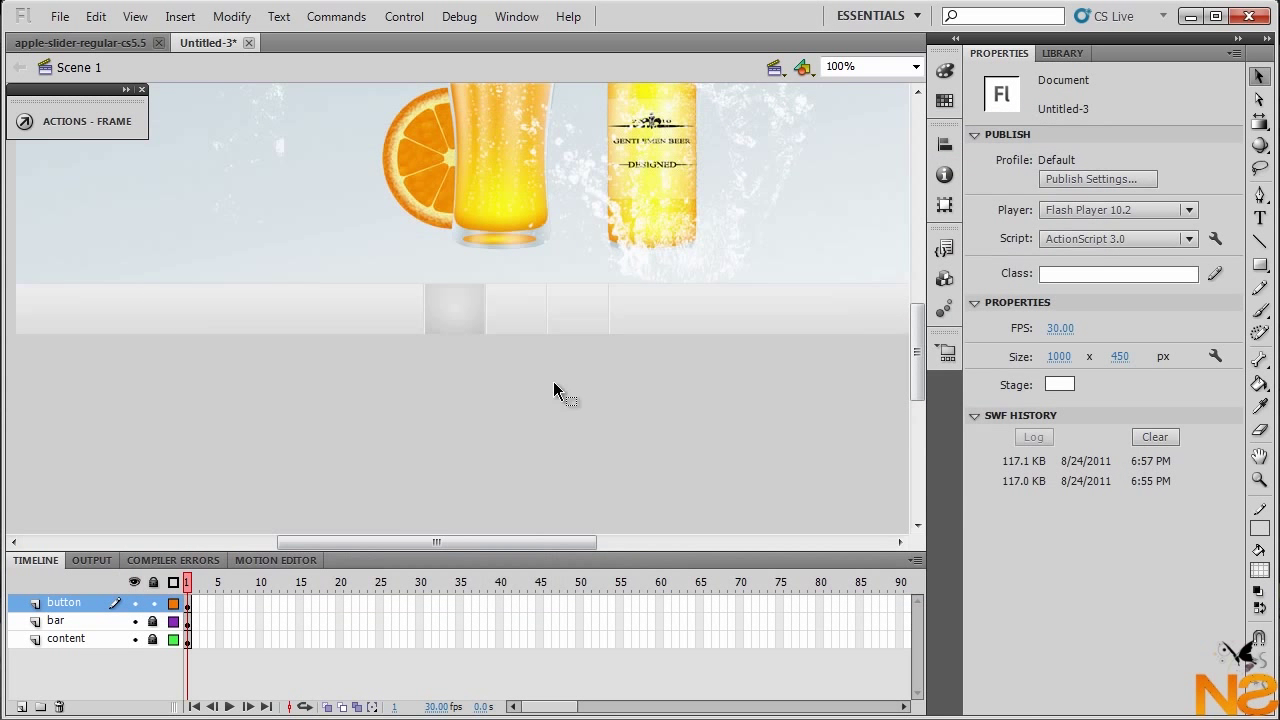
# Add two layers named labels and mask, and place the mask layer directly above the content layer
pyautogui.moveTo(403, 545); pyautogui.dragTo(388, 545)
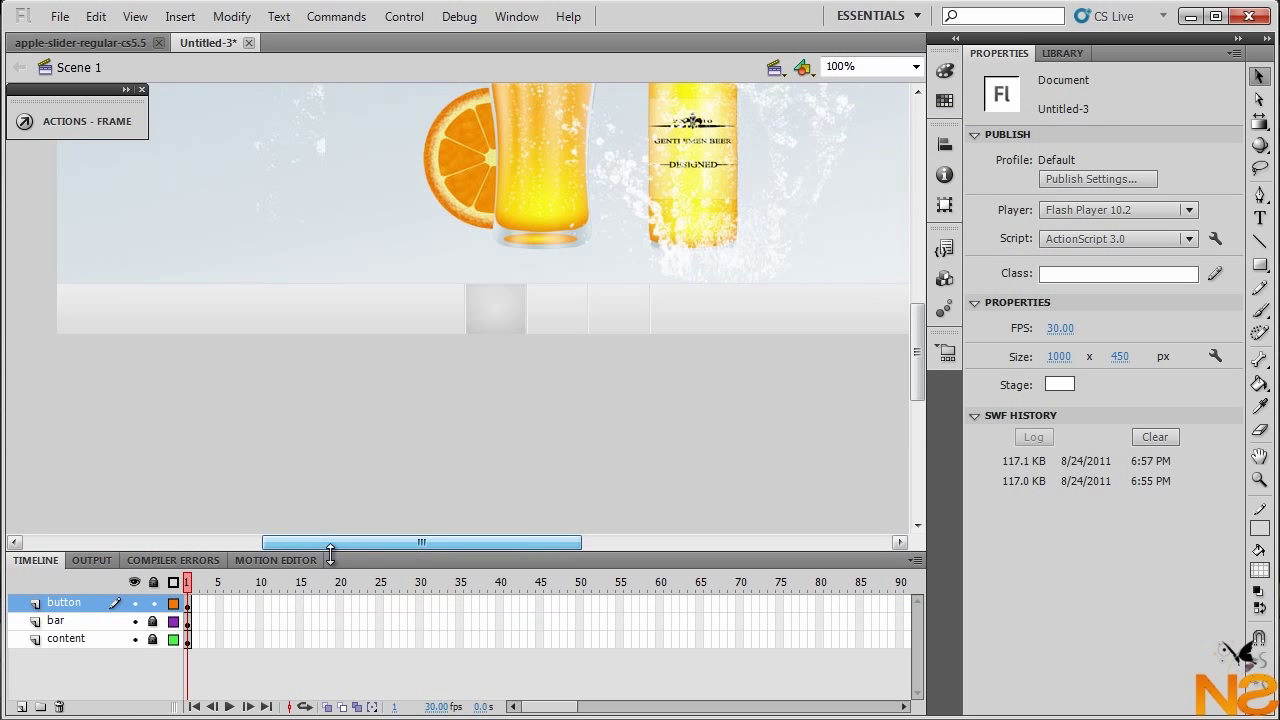
pyautogui.click(21, 706)
pyautogui.doubleClick(62, 602)
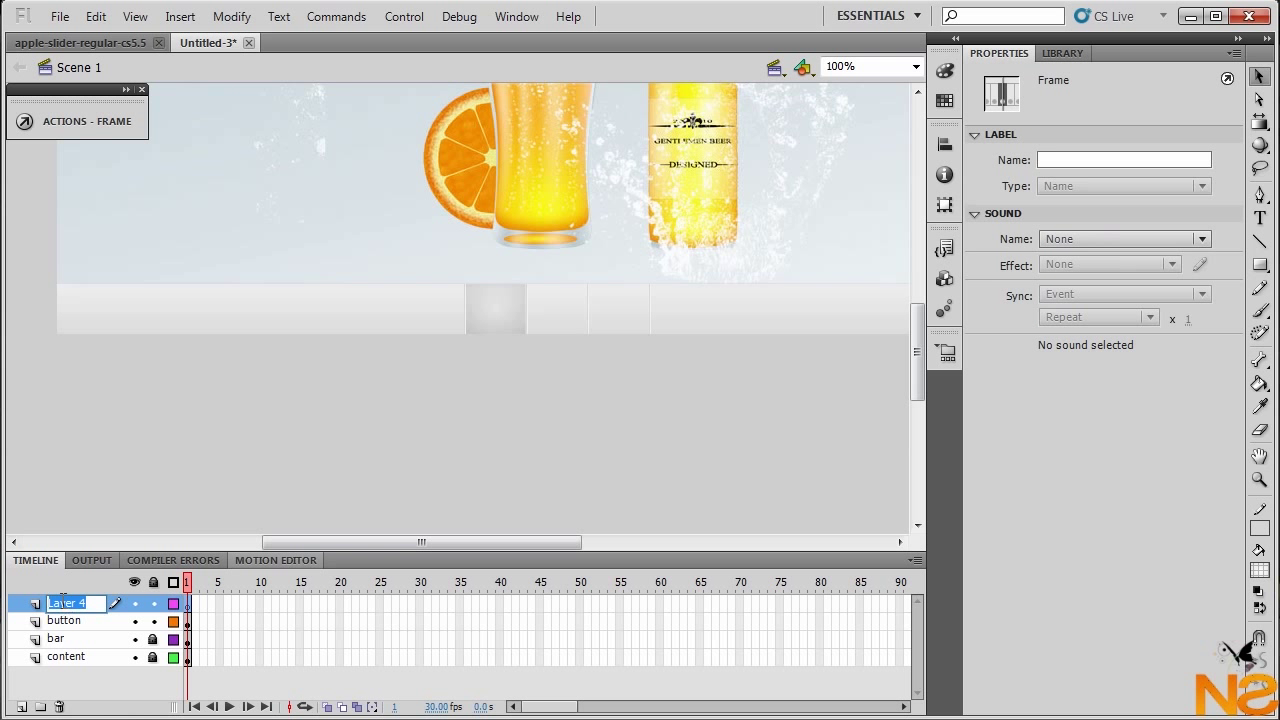
pyautogui.moveTo(90, 607); pyautogui.dragTo(1, 612)
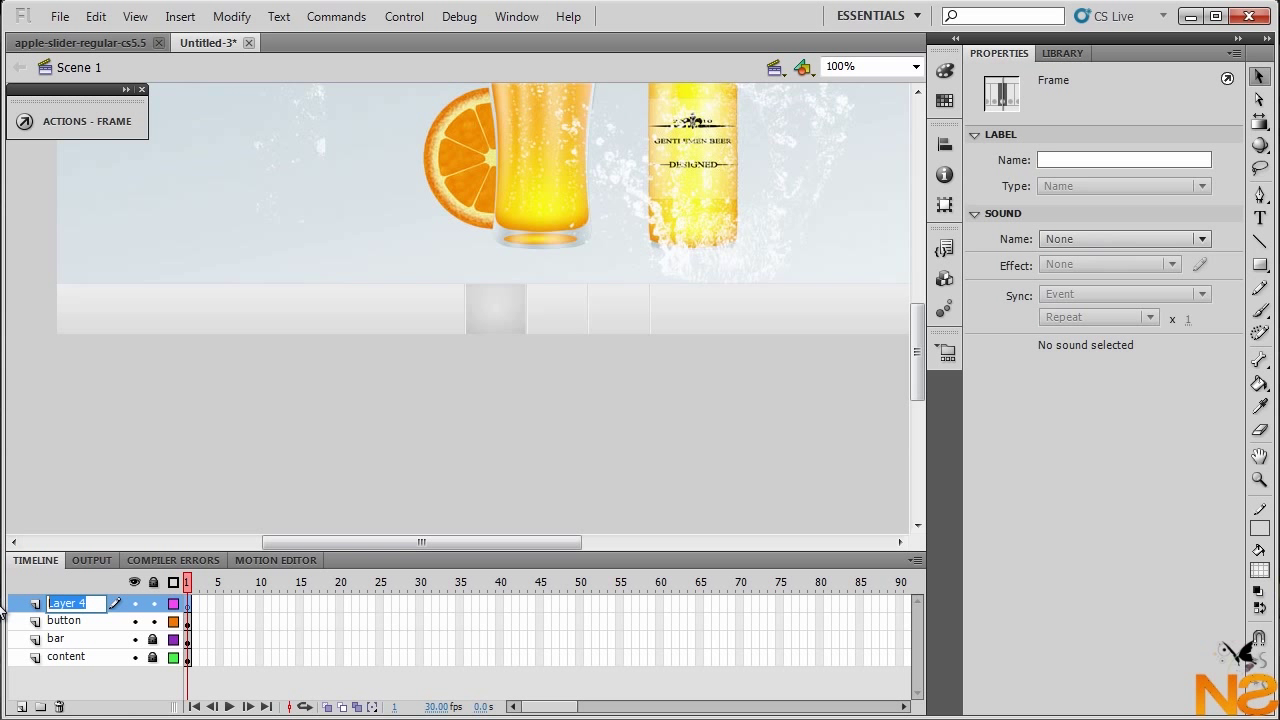
pyautogui.write('labels')
pyautogui.click(21, 706)
pyautogui.doubleClick(88, 602)
pyautogui.write('mask')
pyautogui.press('Return')
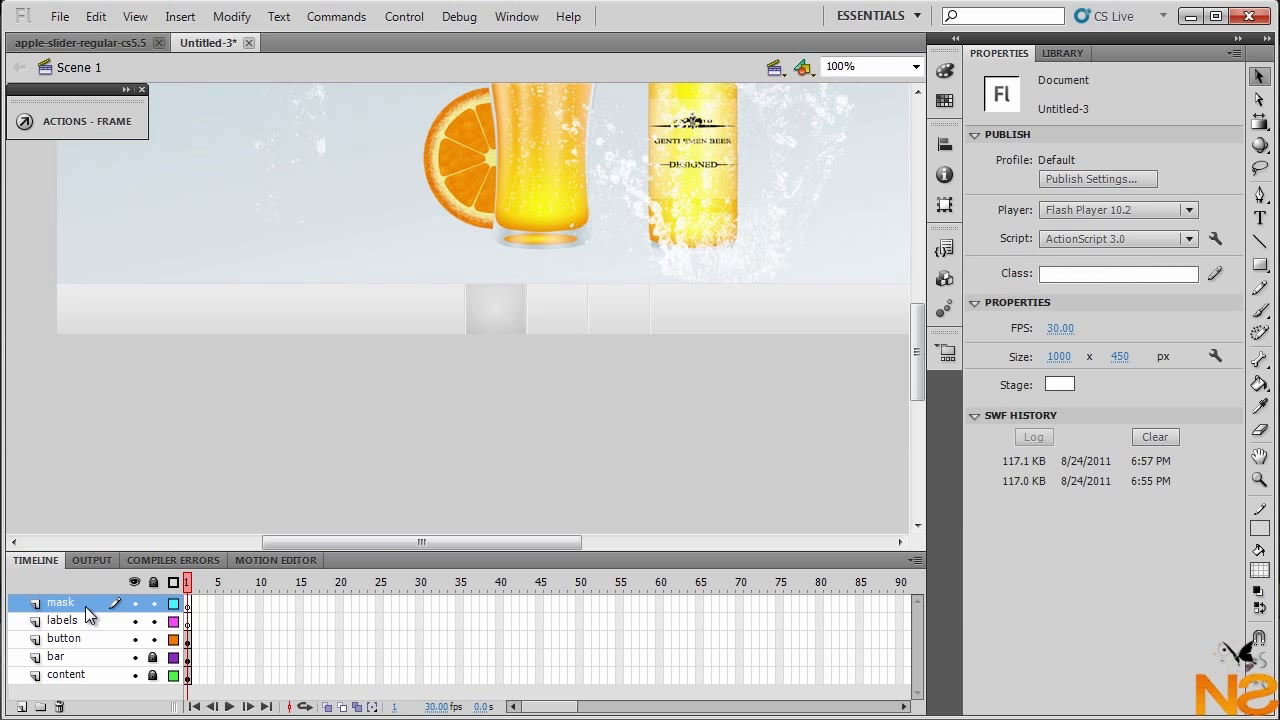
pyautogui.moveTo(58, 611); pyautogui.dragTo(60, 668)
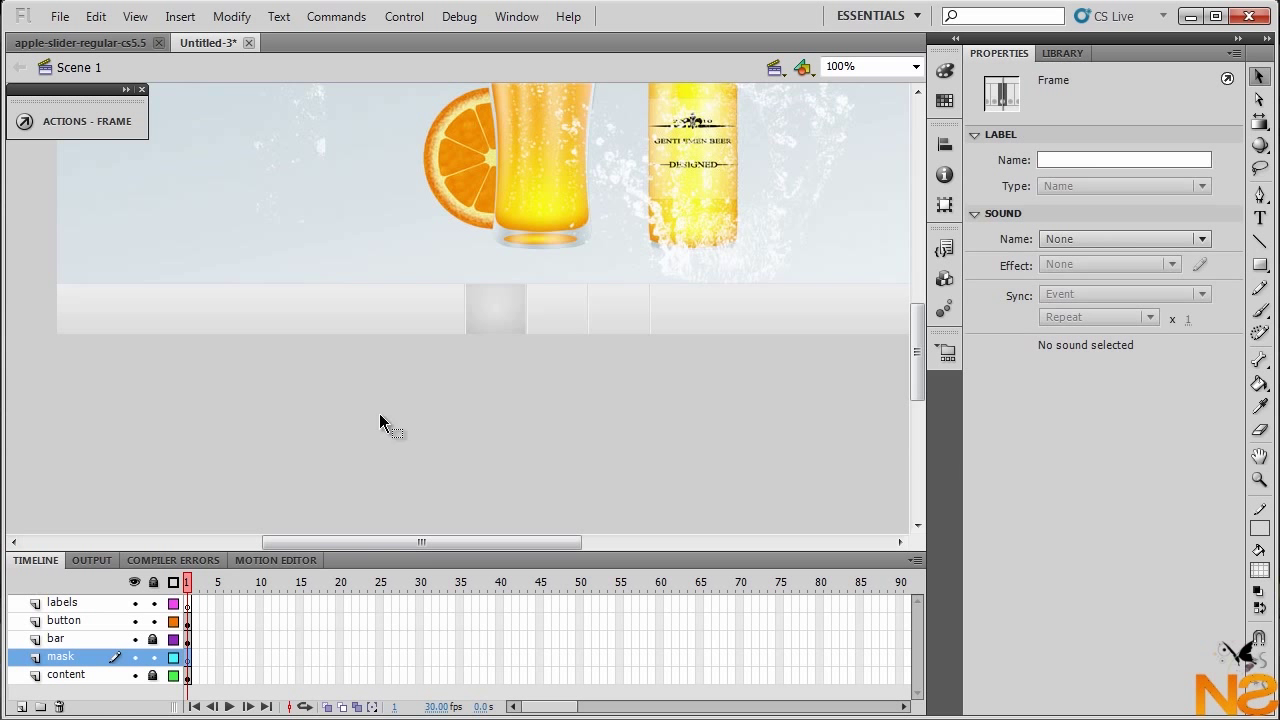
# Draw a bright green rectangle without a stroke, about 284 by 100 px, over the image on the mask layer
pyautogui.moveTo(918, 355); pyautogui.dragTo(918, 308)
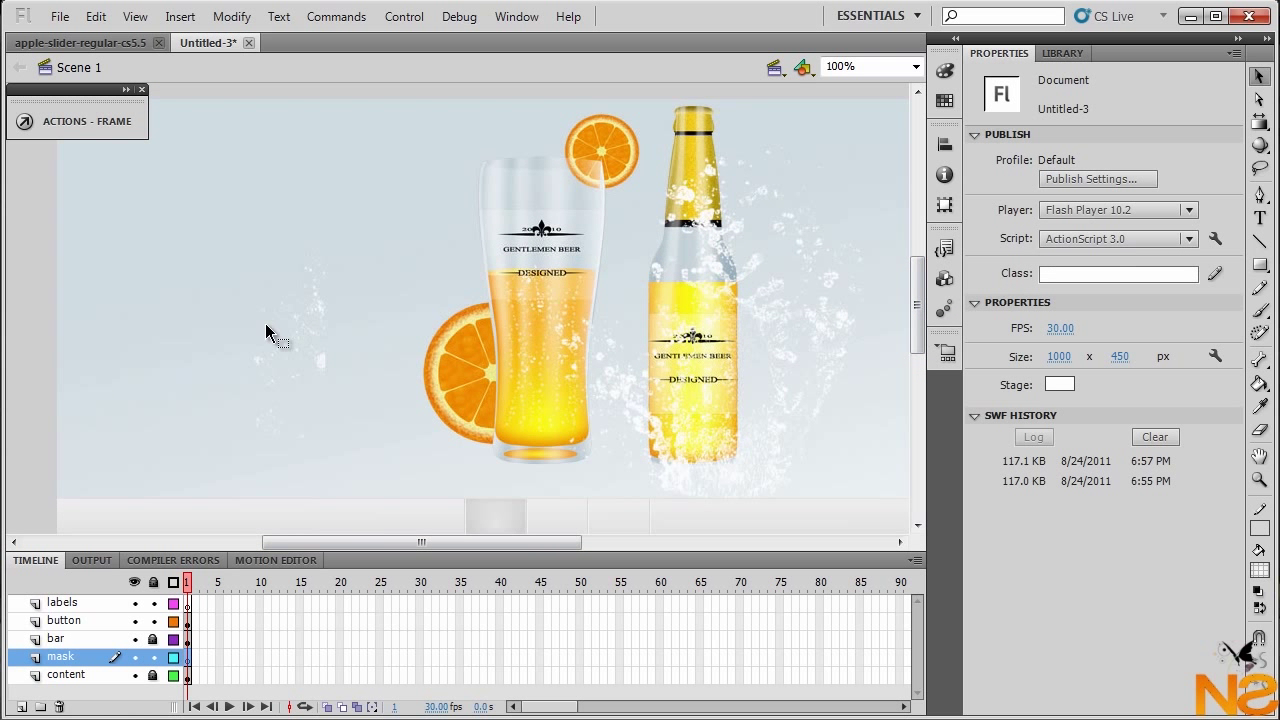
pyautogui.click(1261, 264)
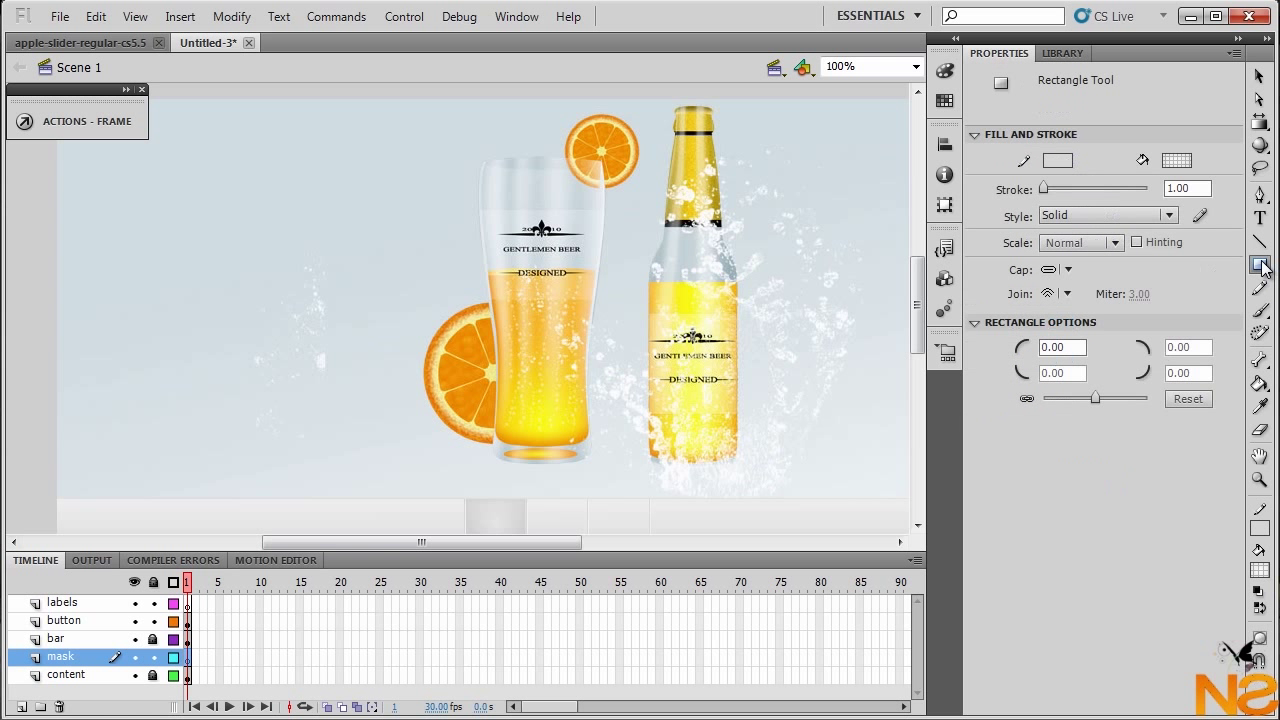
pyautogui.click(1178, 162)
pyautogui.click(1255, 197)
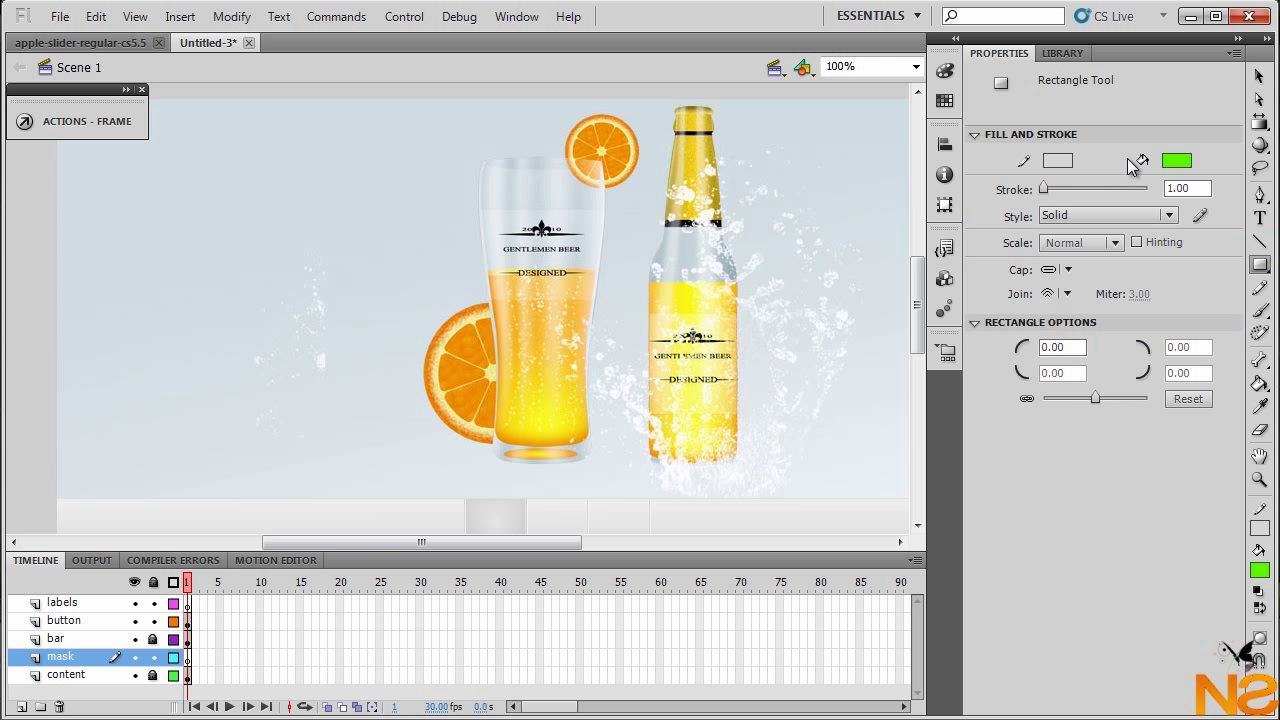
pyautogui.click(1058, 161)
pyautogui.click(1248, 190)
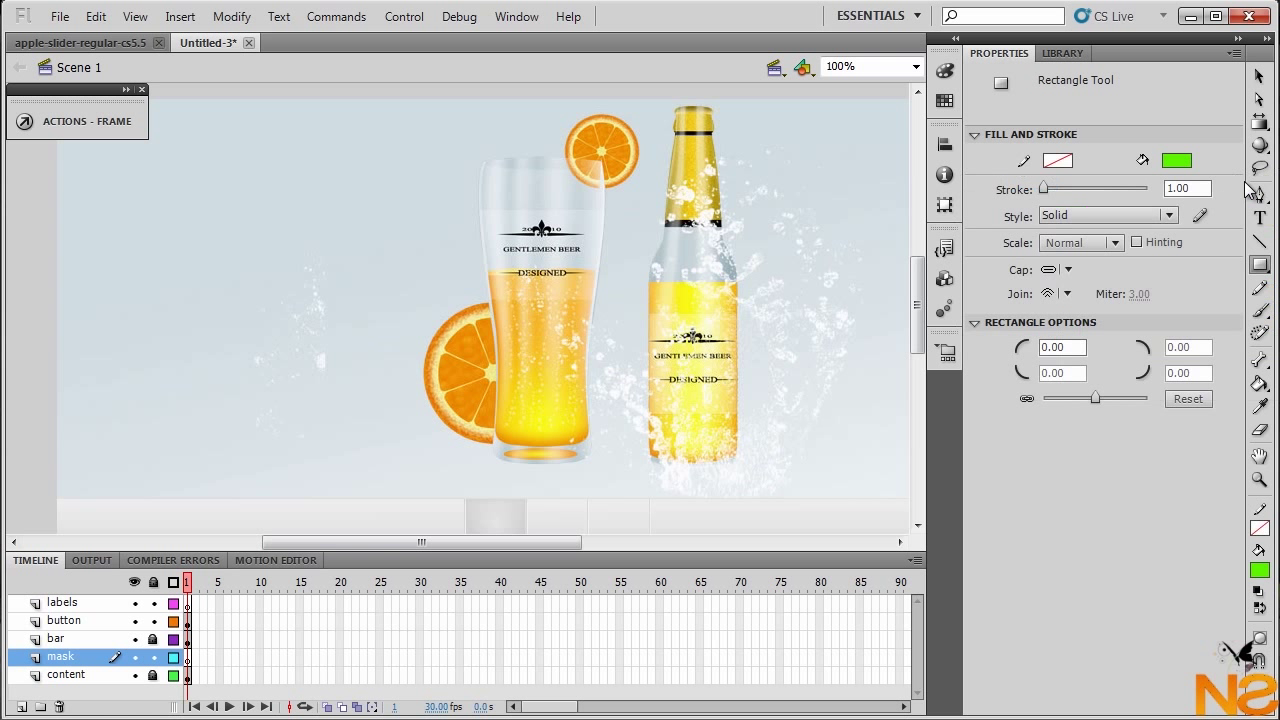
pyautogui.moveTo(290, 252); pyautogui.dragTo(575, 350)
# Set the green rectangle's width to 985 px and its height to 435 px
pyautogui.press('v')
pyautogui.click(491, 334)
pyautogui.click(1059, 193)
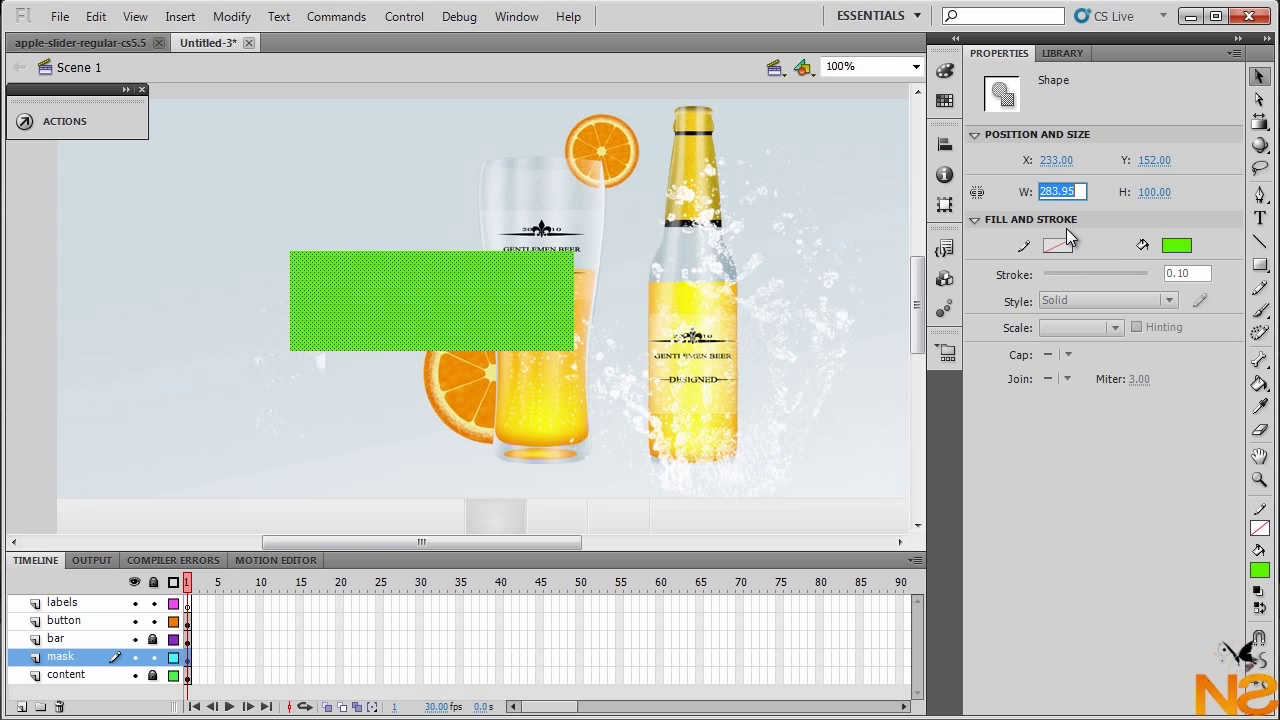
pyautogui.write('985')
pyautogui.press('Return')
pyautogui.click(1150, 192)
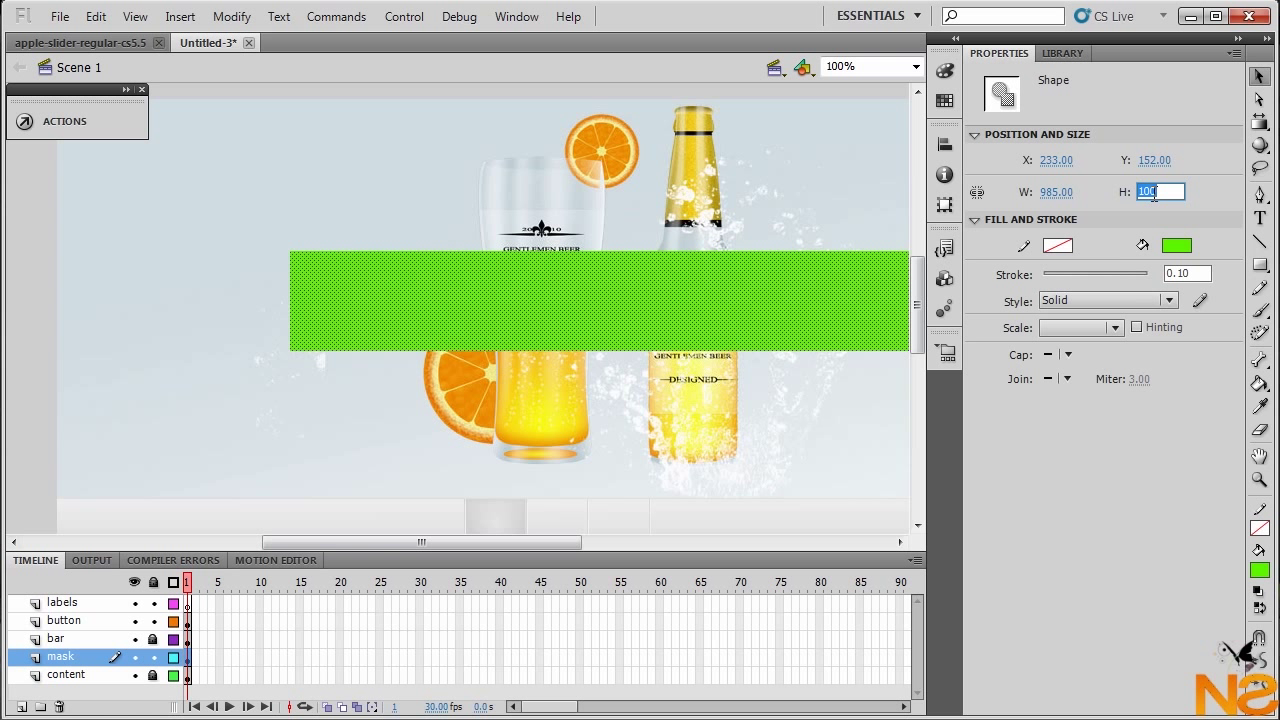
pyautogui.write('435')
pyautogui.press('Return')
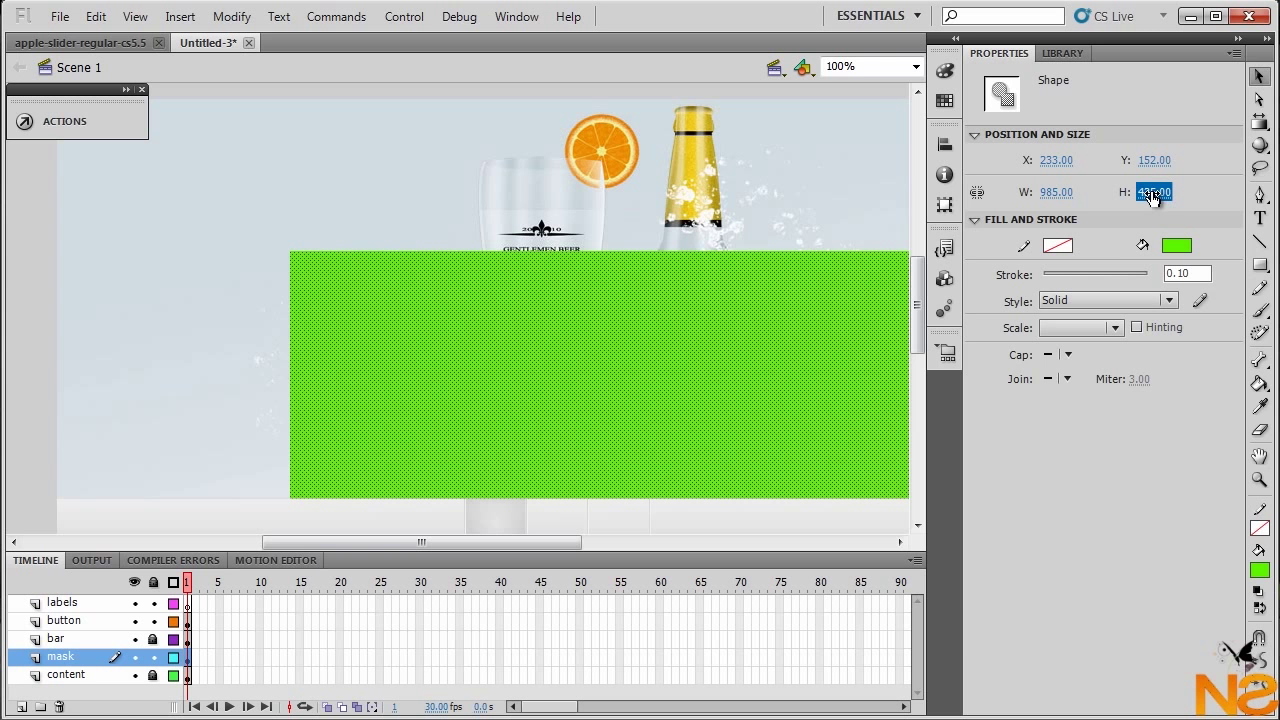
# Centre the green rectangle on the stage both vertically and horizontally, then deselect it
pyautogui.click(944, 144)
pyautogui.click(866, 187)
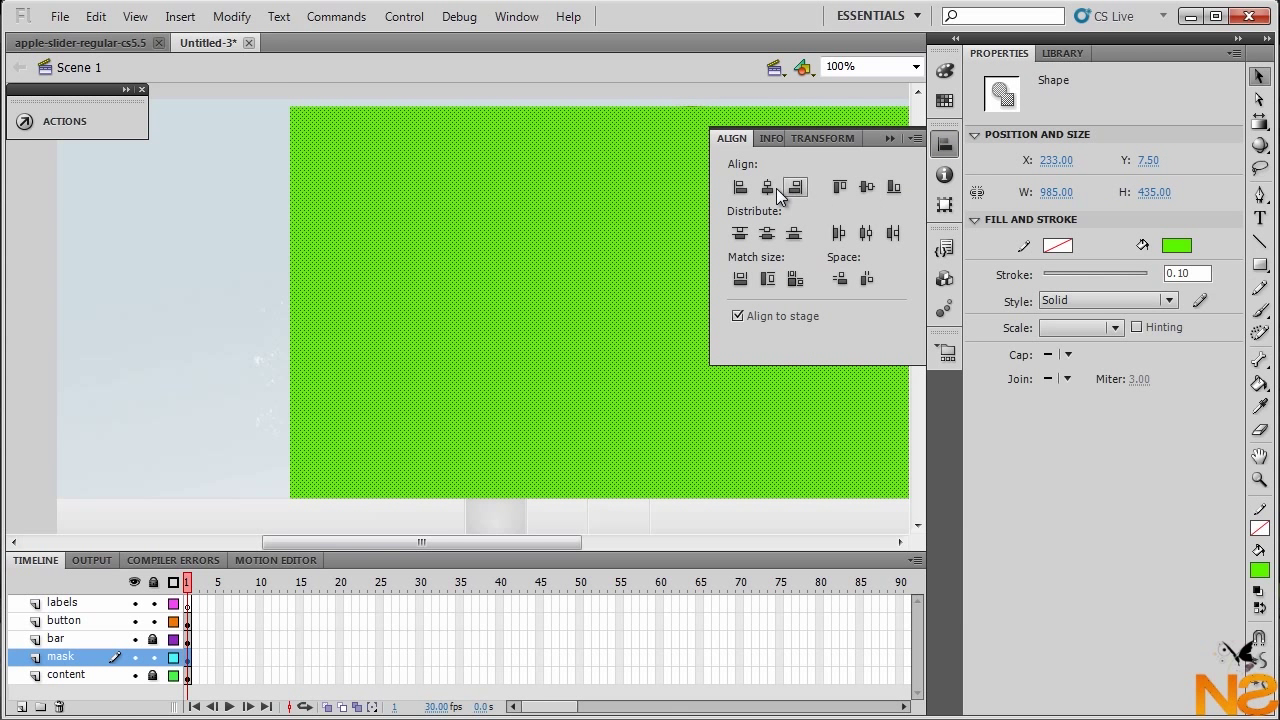
pyautogui.click(769, 187)
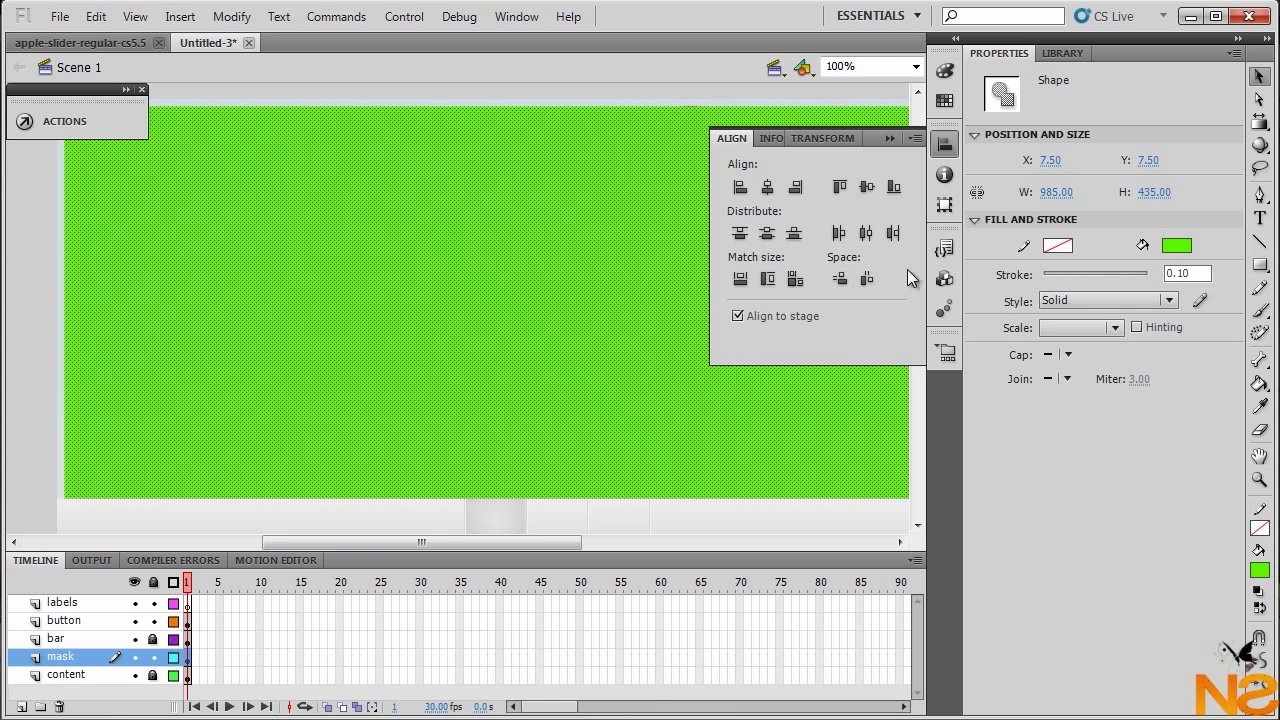
pyautogui.click(27, 352)
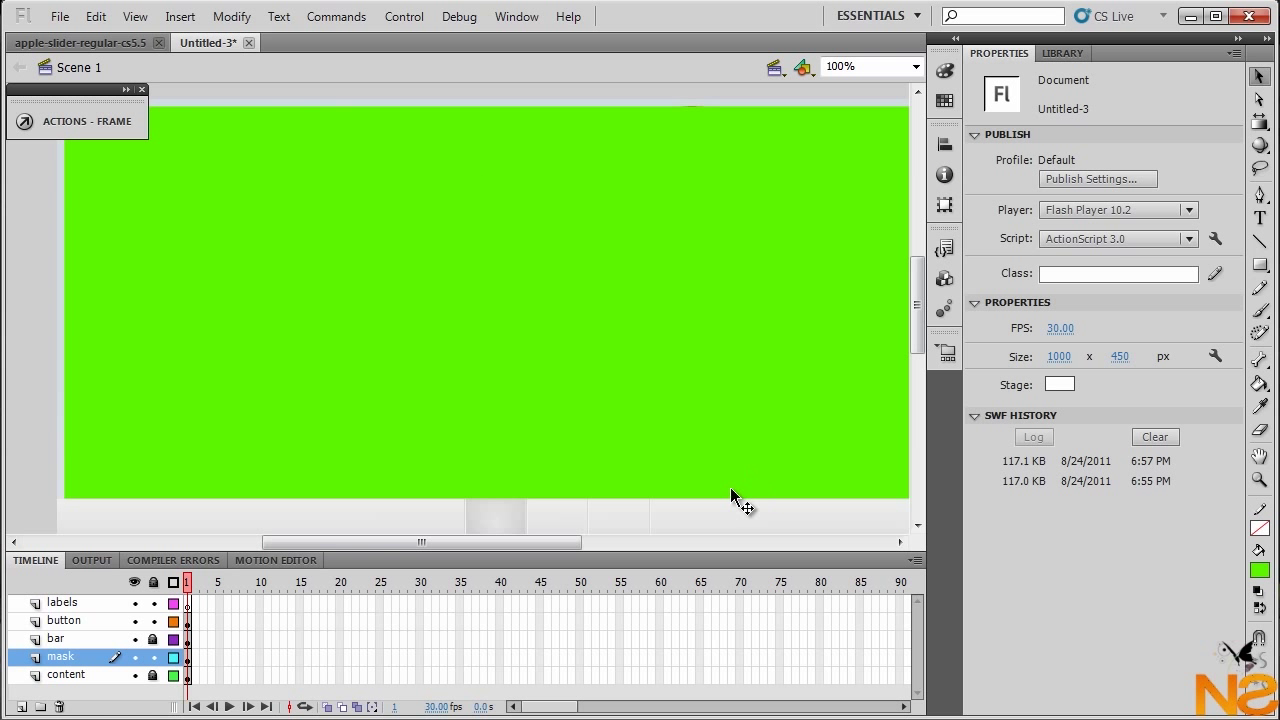
# Convert the mask layer into a mask over the content layer and preview the movie
pyautogui.moveTo(532, 544); pyautogui.dragTo(585, 537)
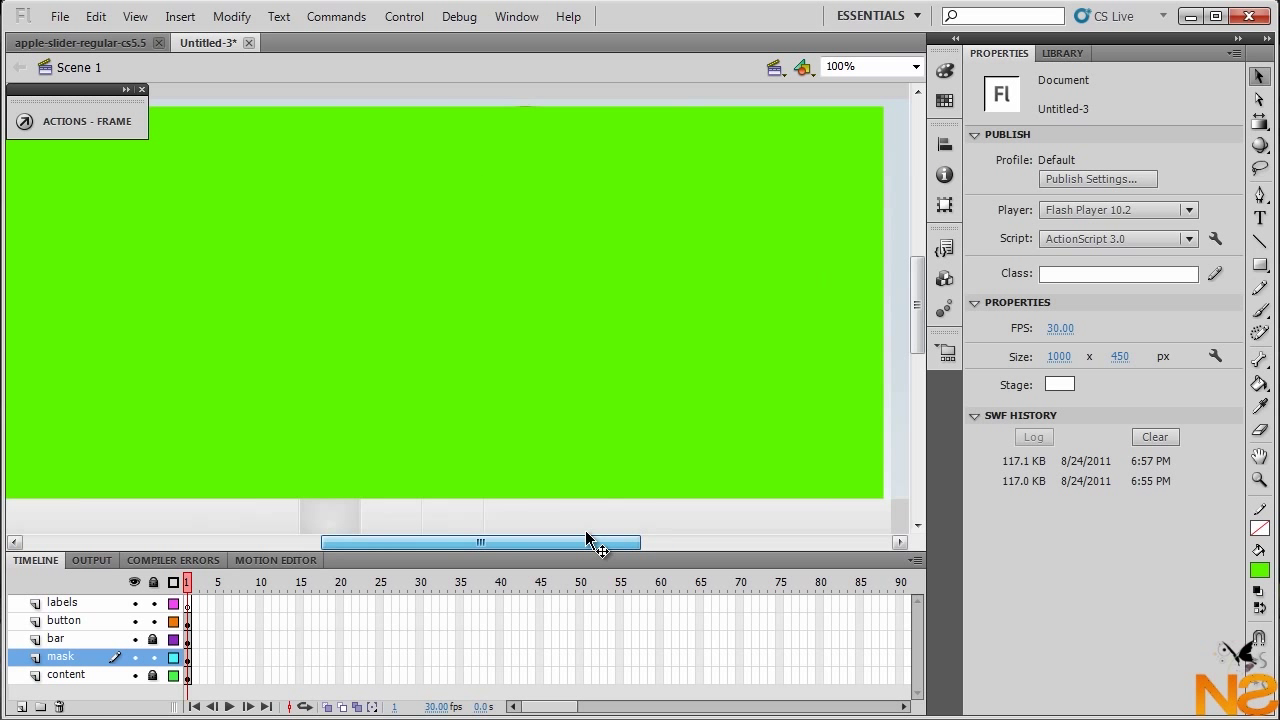
pyautogui.moveTo(390, 540); pyautogui.dragTo(343, 555)
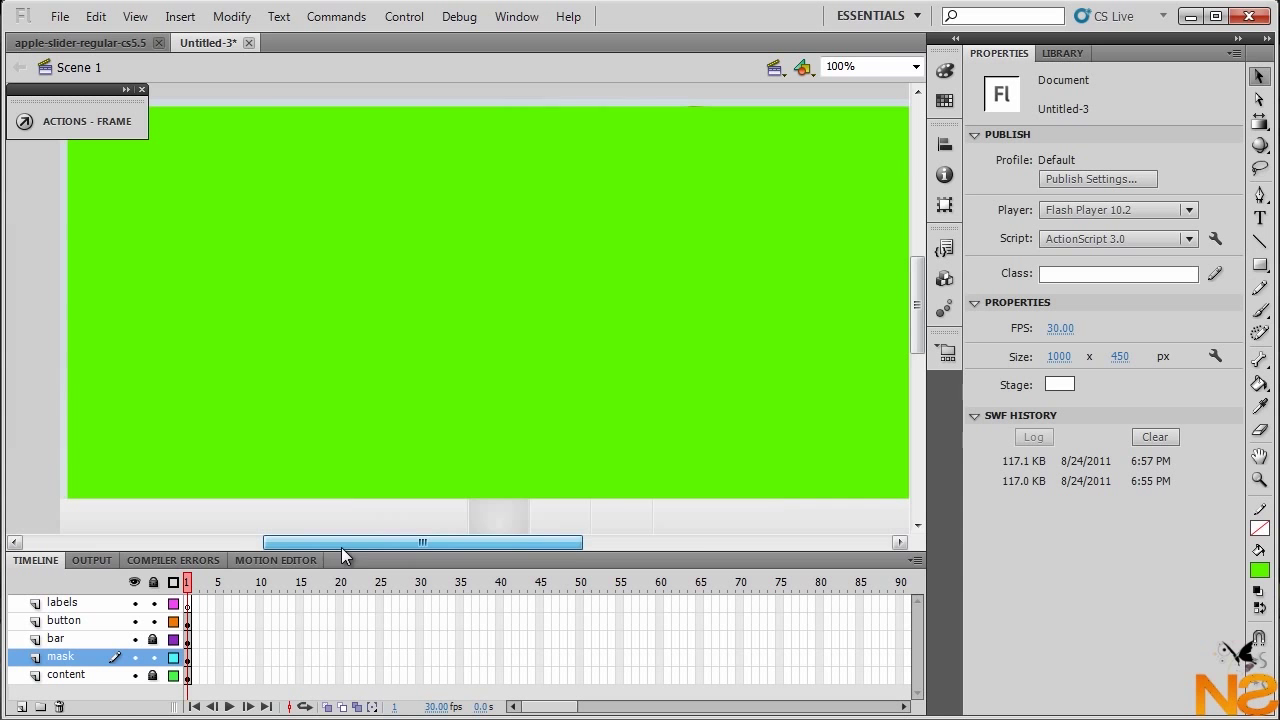
pyautogui.rightClick(64, 660)
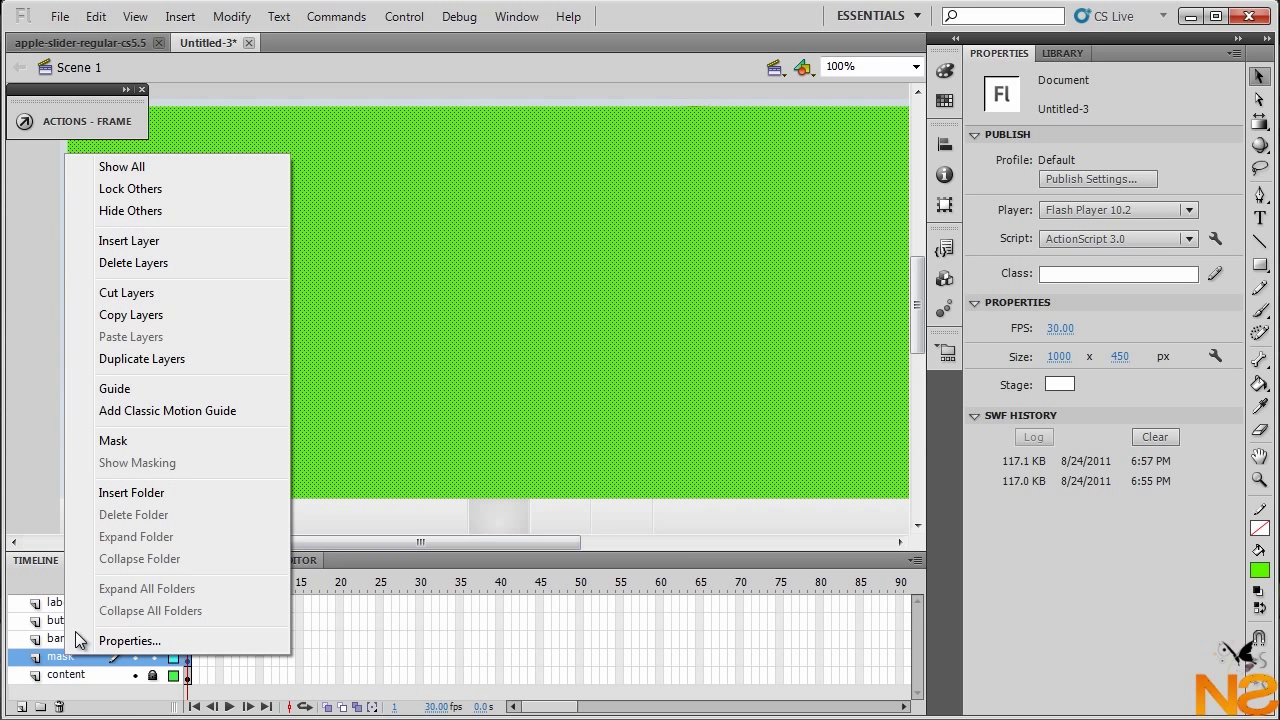
pyautogui.click(113, 441)
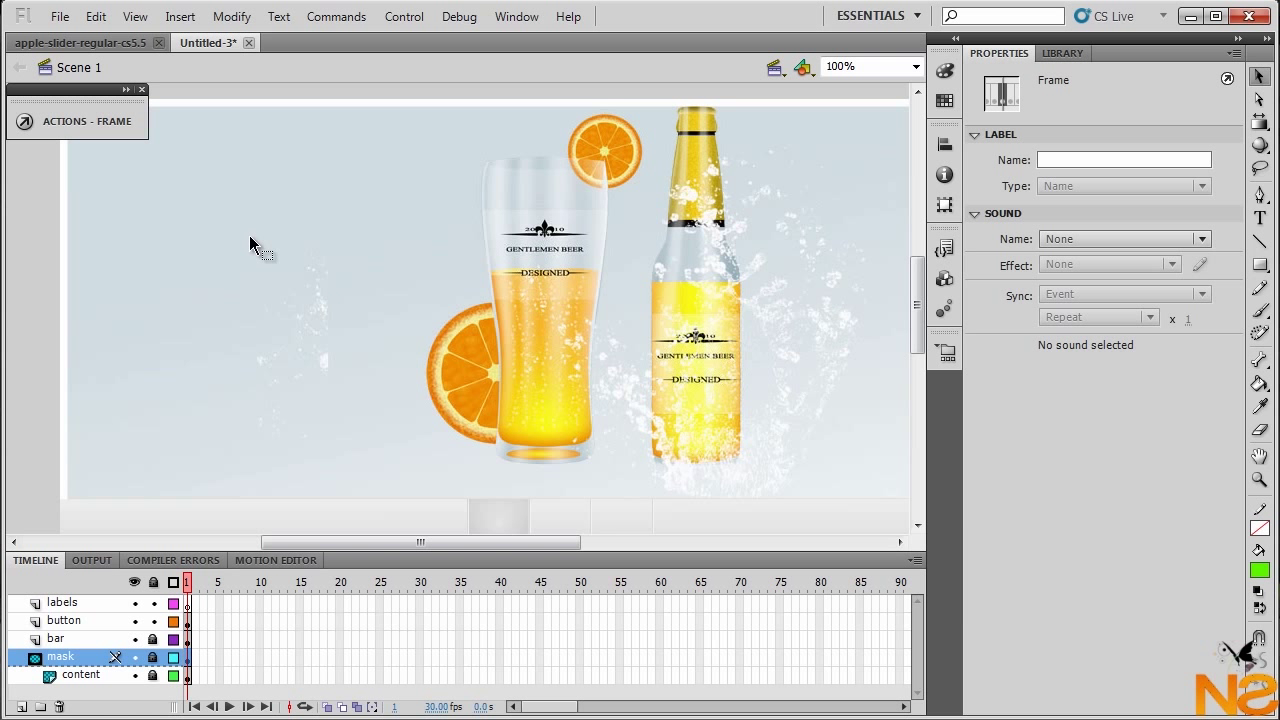
pyautogui.moveTo(540, 545); pyautogui.dragTo(573, 547)
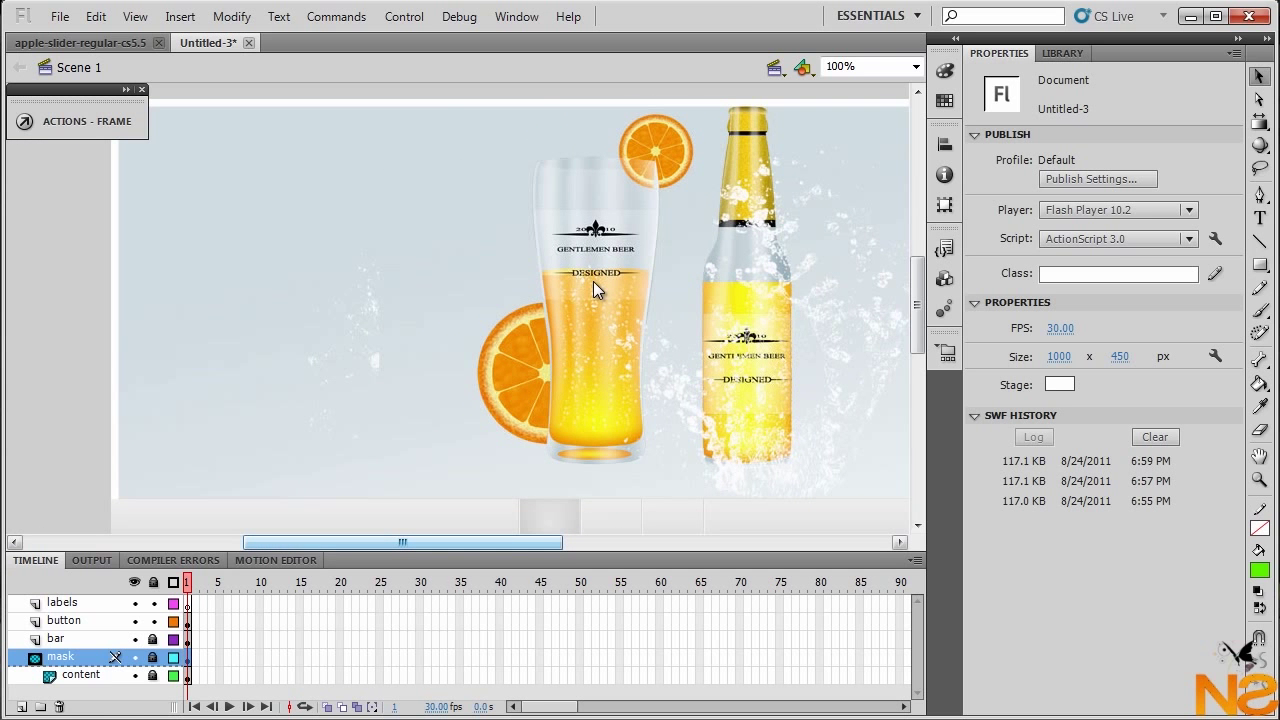
pyautogui.hotkey('ctrl', 'Return')
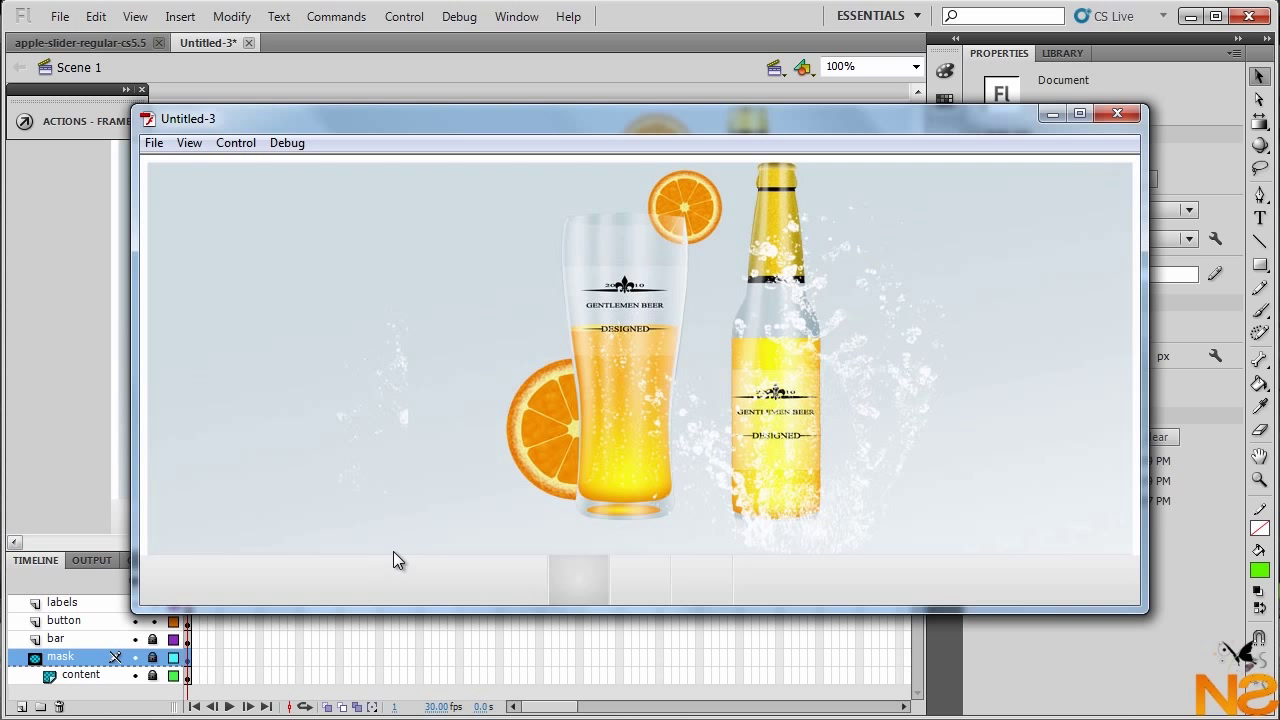
pyautogui.click(1118, 113)
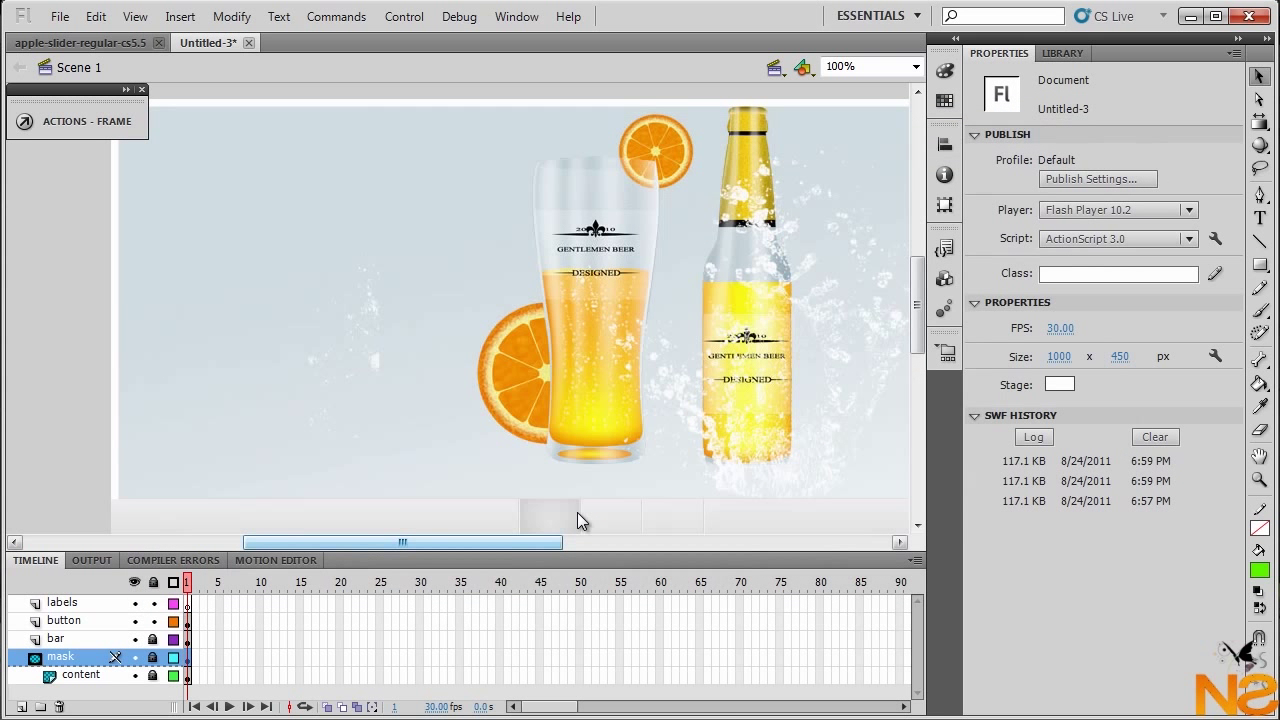